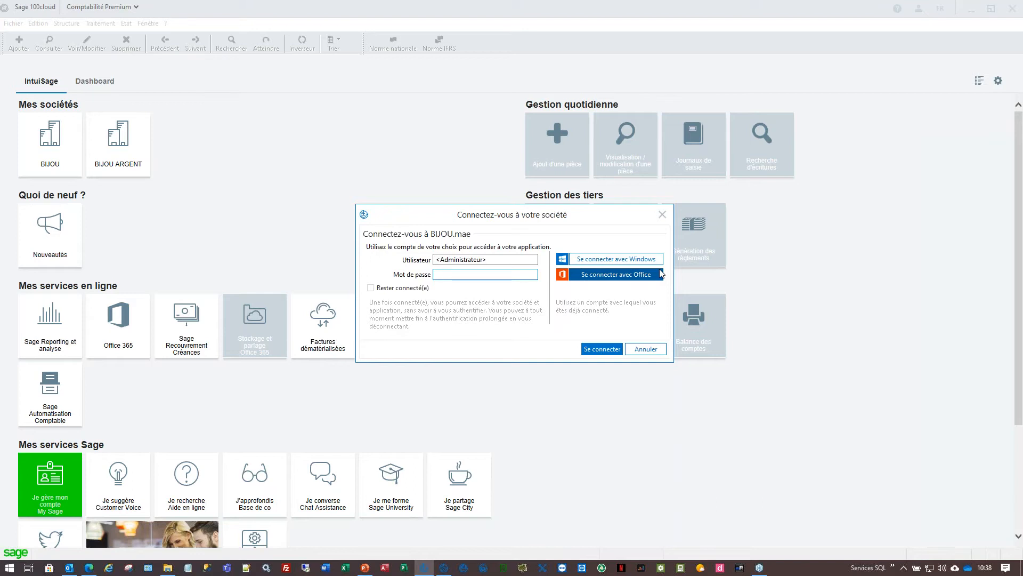
- Sign in to the BIJOU company file for 2020 and browse the Traitement and Structure menus
left_click(601, 349)
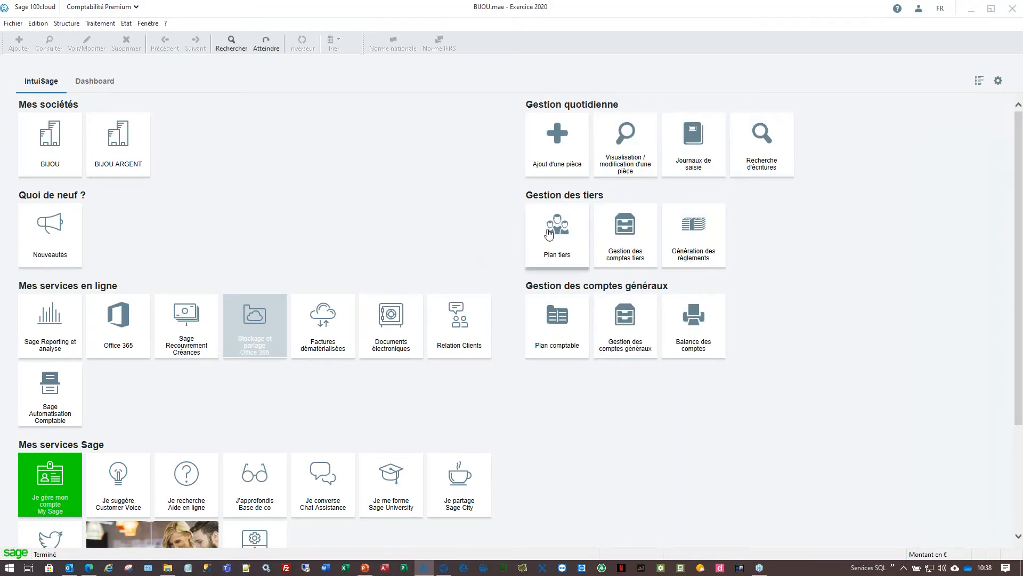
left_click(96, 26)
left_click(66, 24)
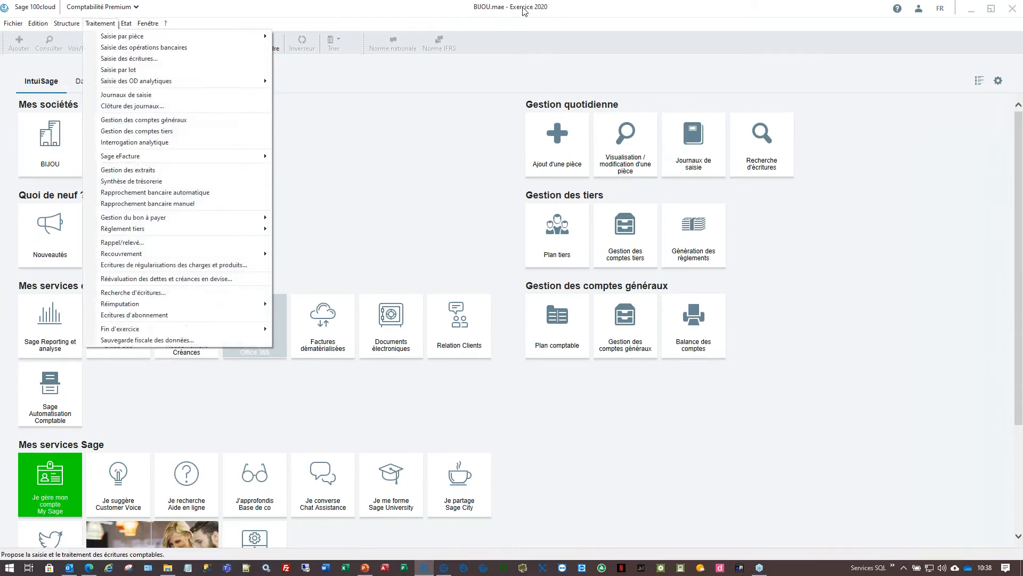
left_click(925, 76)
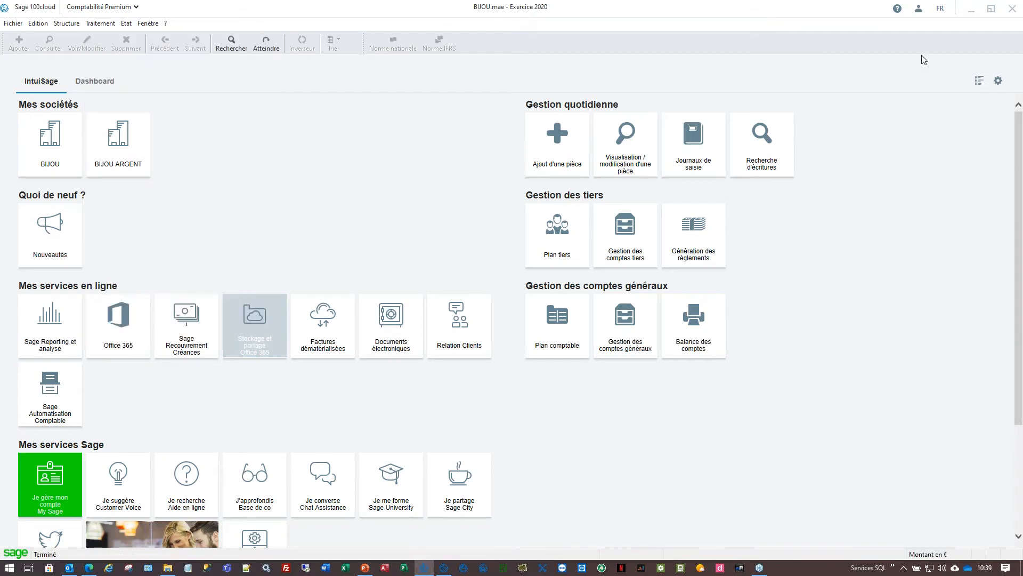
left_click(914, 14)
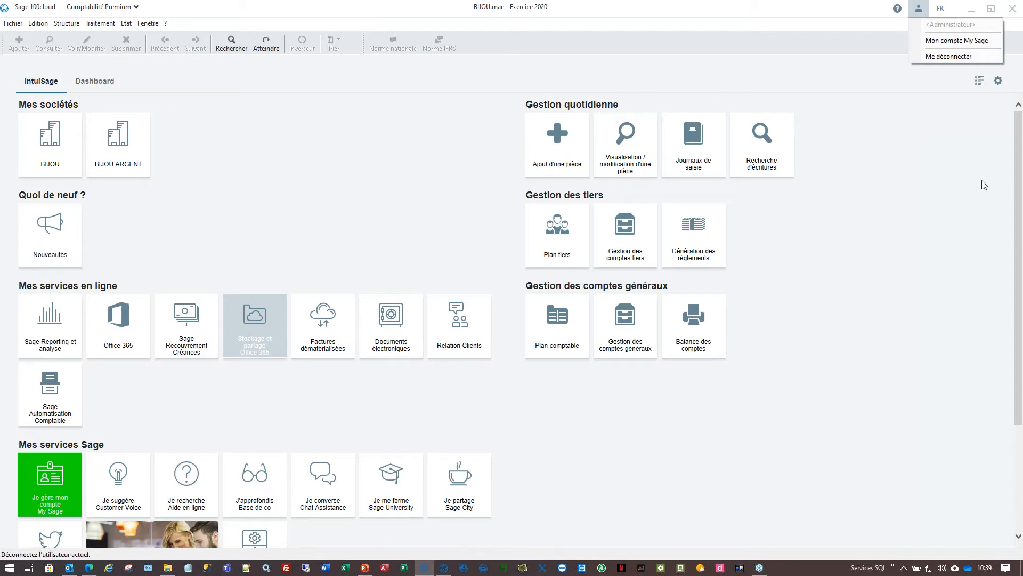
left_click(962, 184)
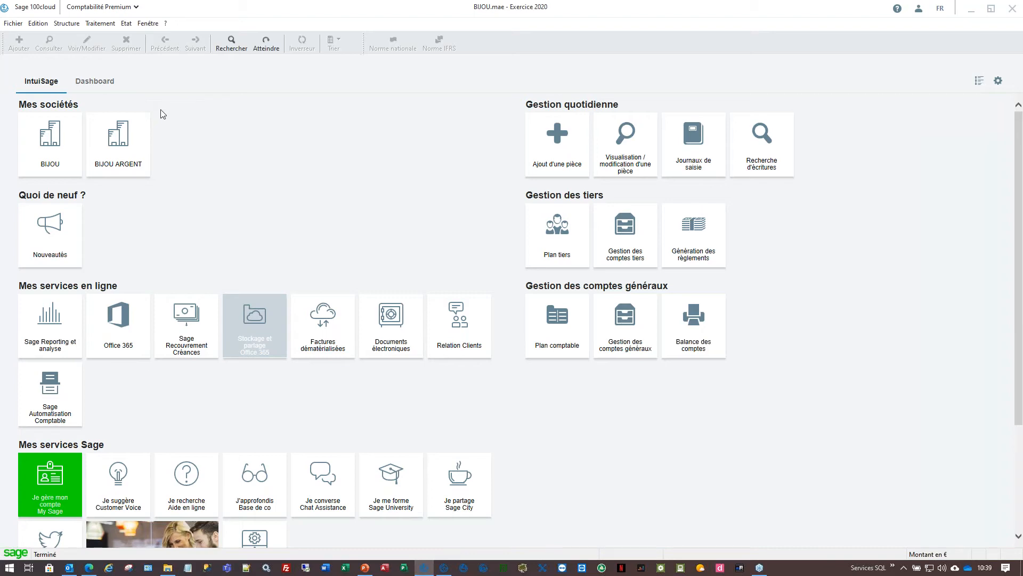
- Open the third-party account list via Structure > Plan tiers
left_click(76, 25)
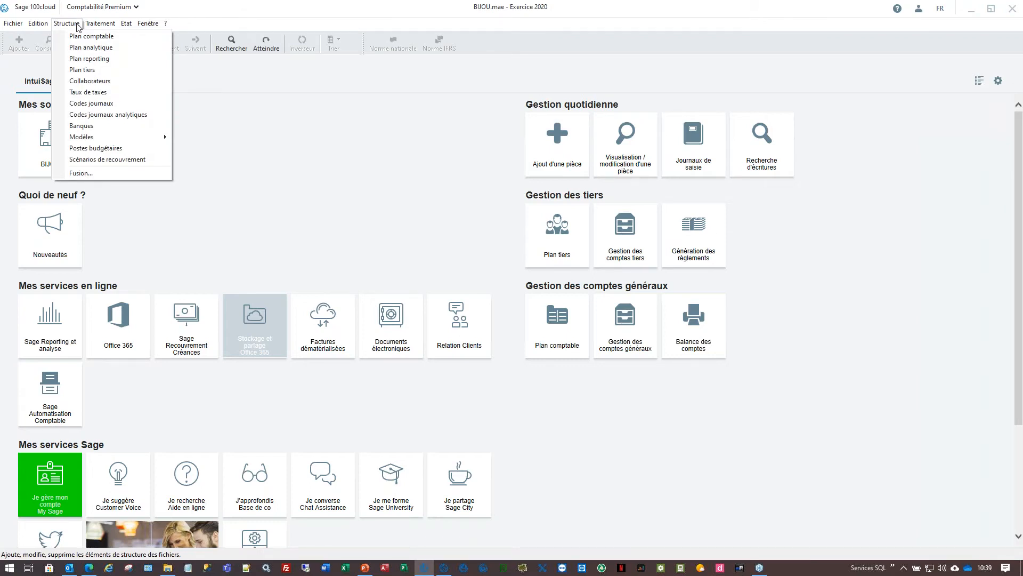
mouse_move(99, 26)
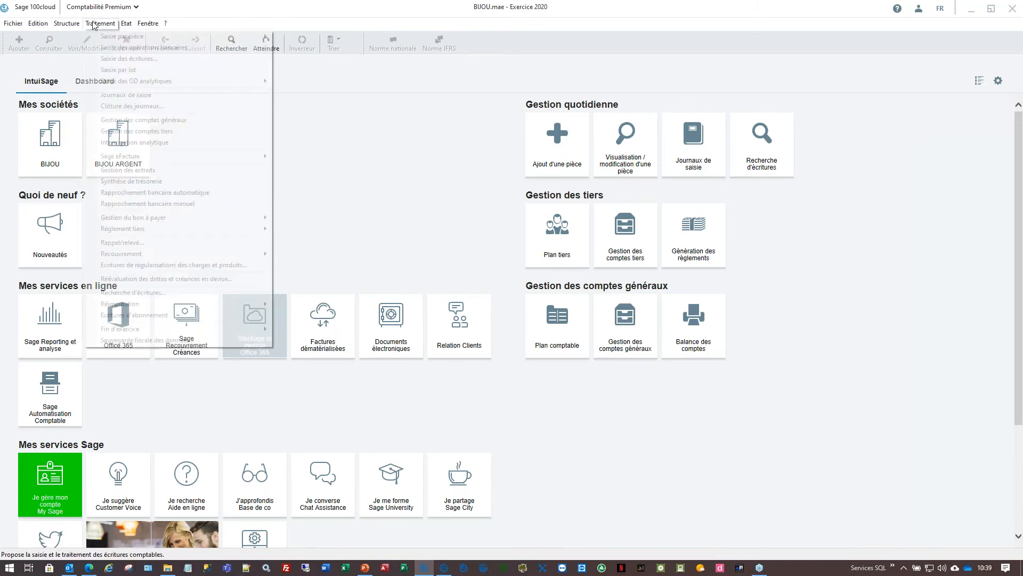
left_click(89, 72)
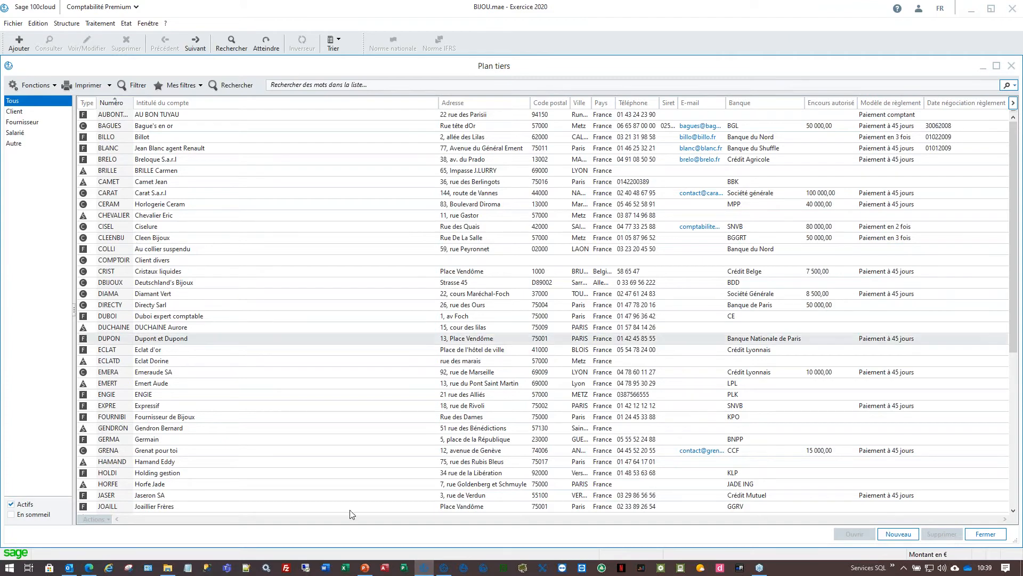
- Sort the accounts by Intitulé du compte and search the list for 'paris'
left_click(566, 104)
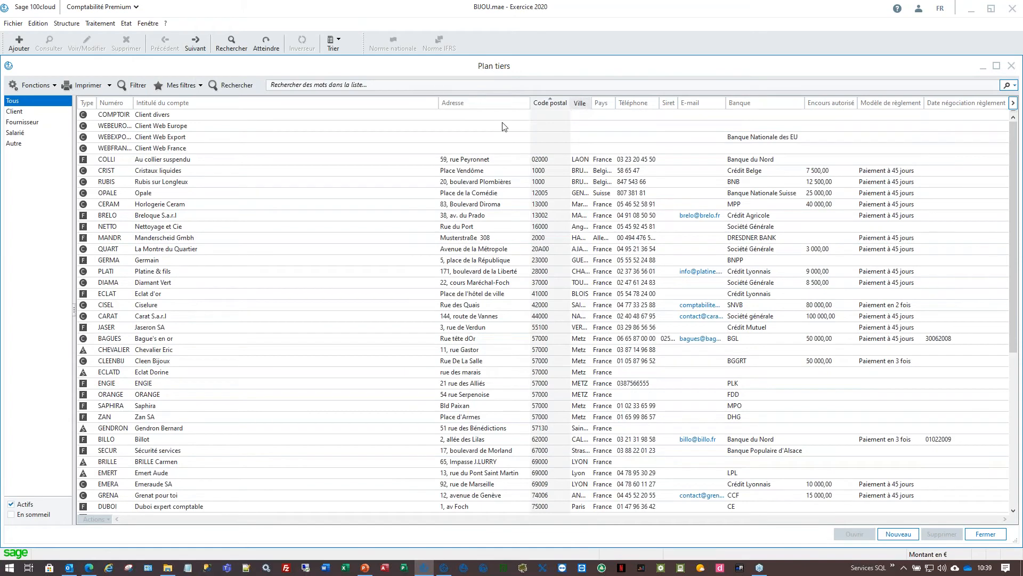
left_click(290, 102)
left_click(336, 85)
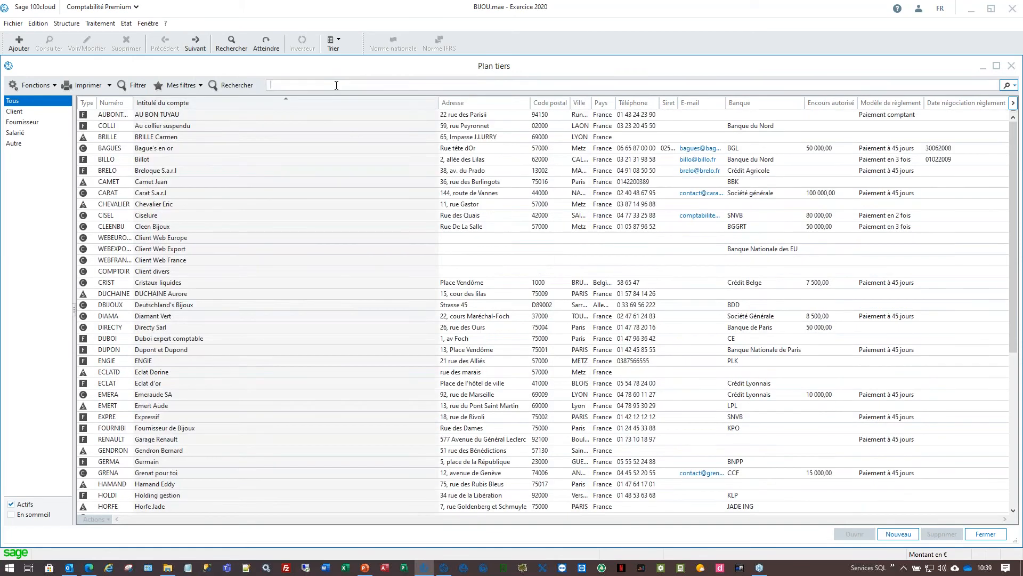
type("paris")
key("Return")
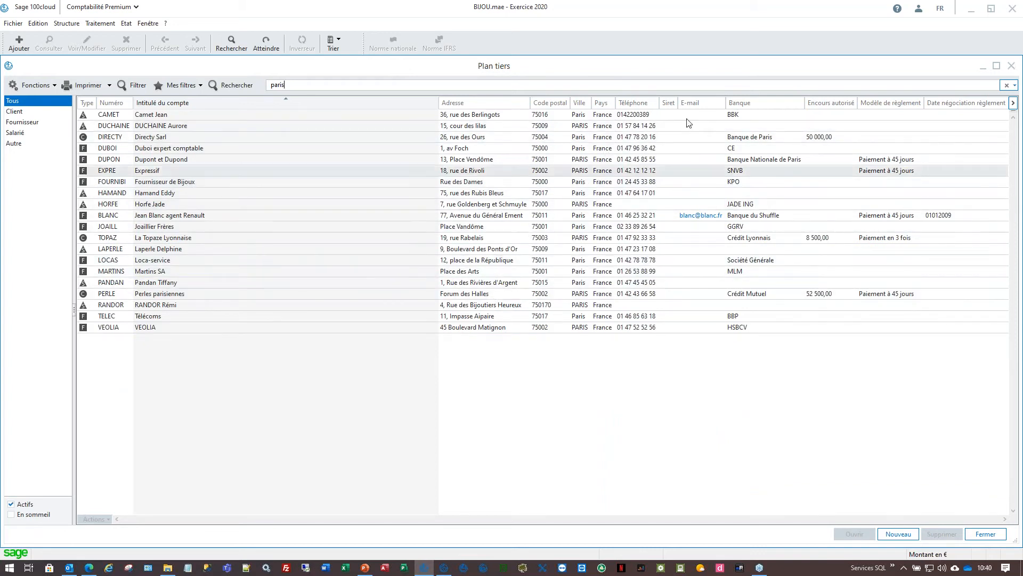
- Set the search mode to Commence Par and select the Joaillier Frères account
left_click(1015, 86)
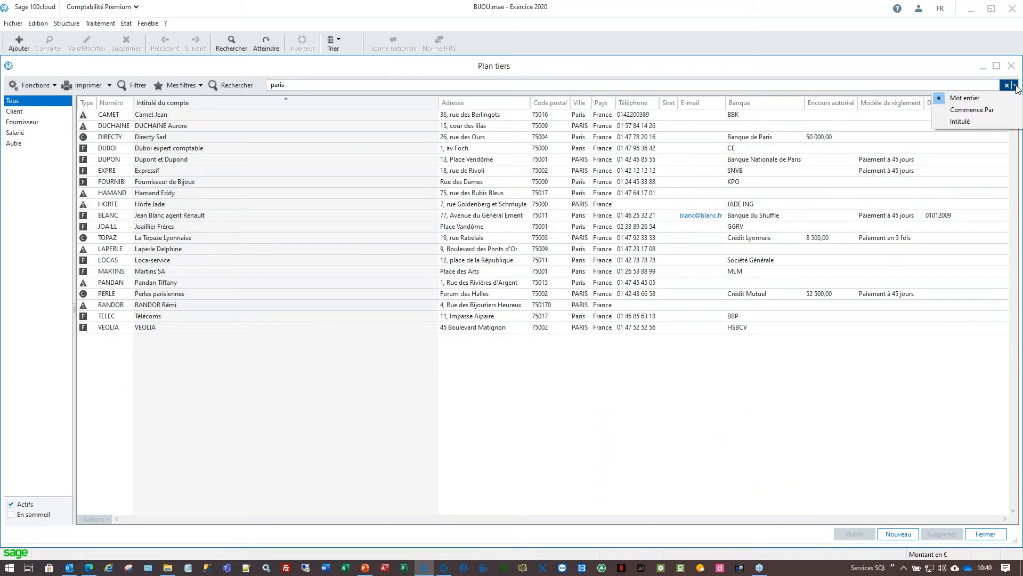
left_click(966, 110)
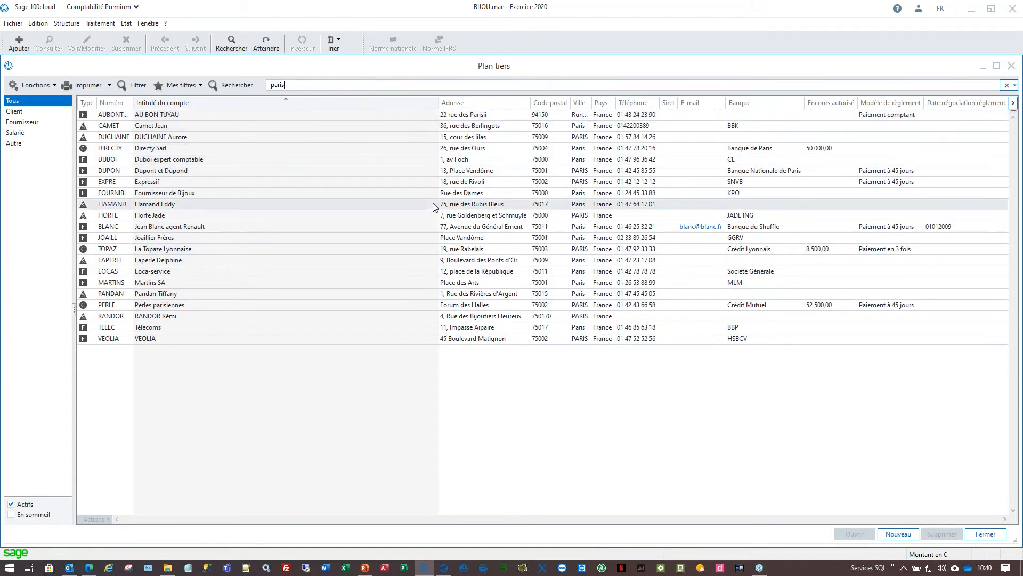
left_click(298, 238)
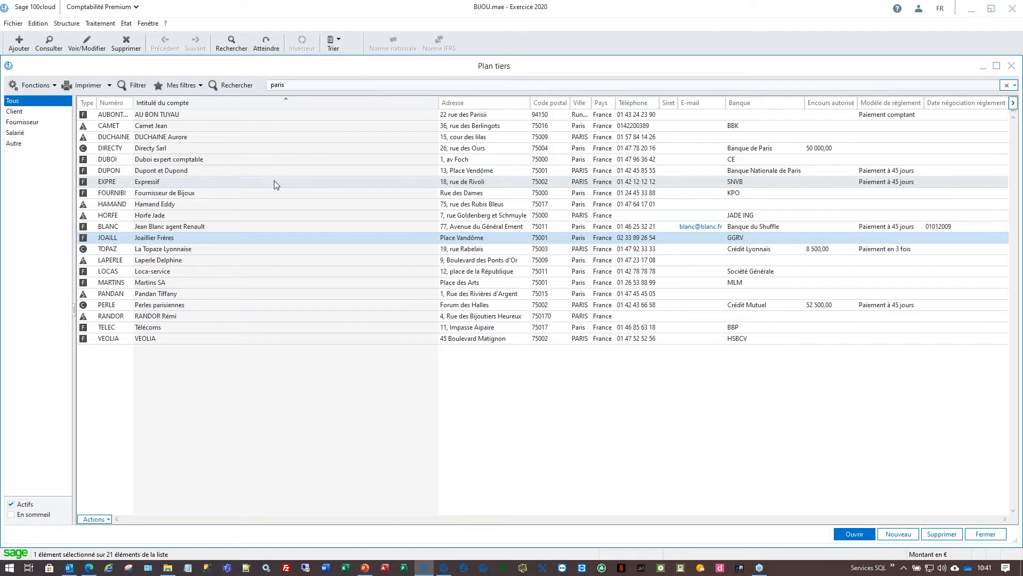
- Select Perles parisiennes and view the list's column customization without changing it
left_click(346, 305)
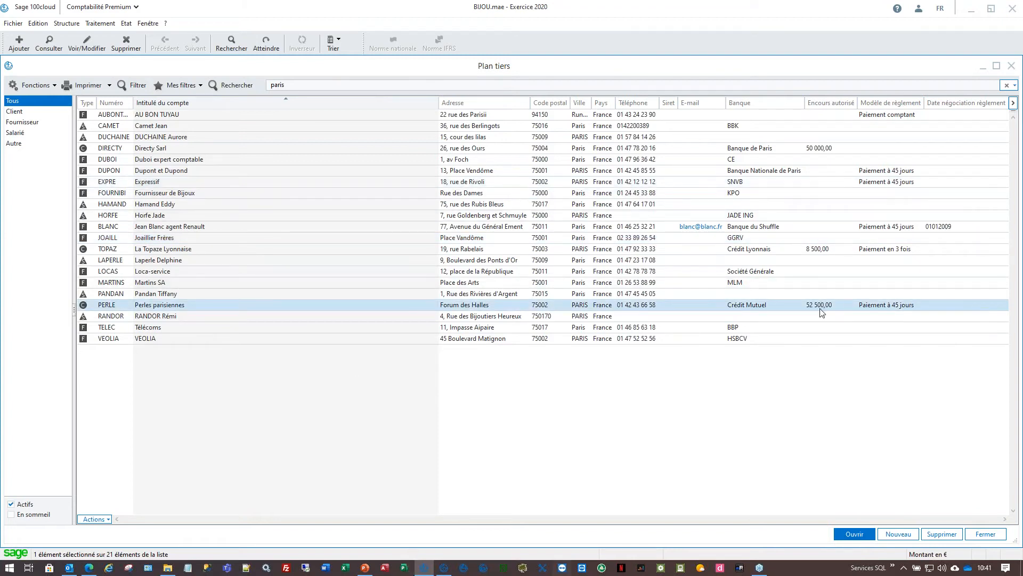
left_click(1013, 104)
left_click_drag(461, 249, 472, 327)
left_click(650, 348)
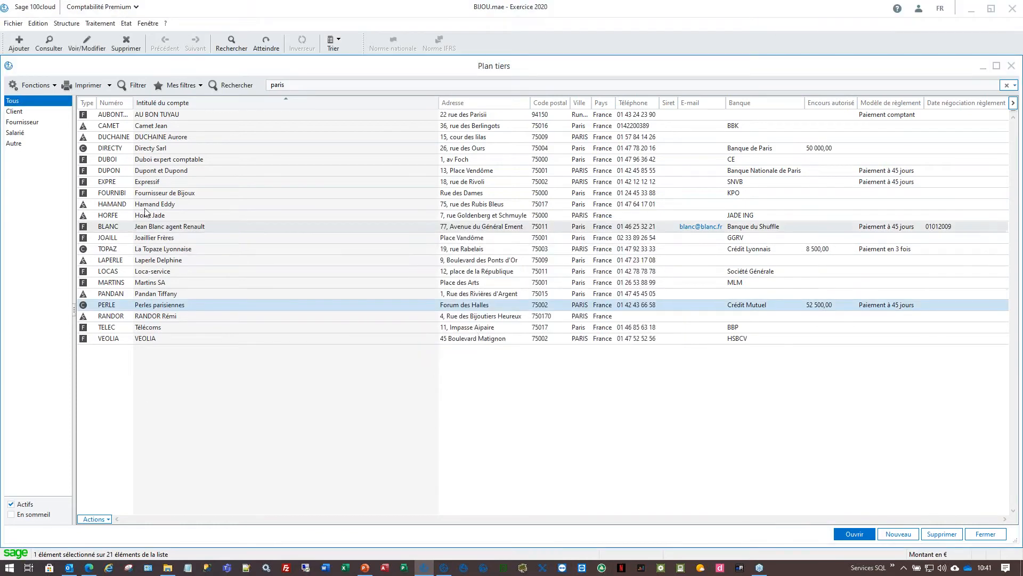
- Copy all 21 filtered accounts from AU BON TUYAU onward, then launch Excel
left_click(176, 114)
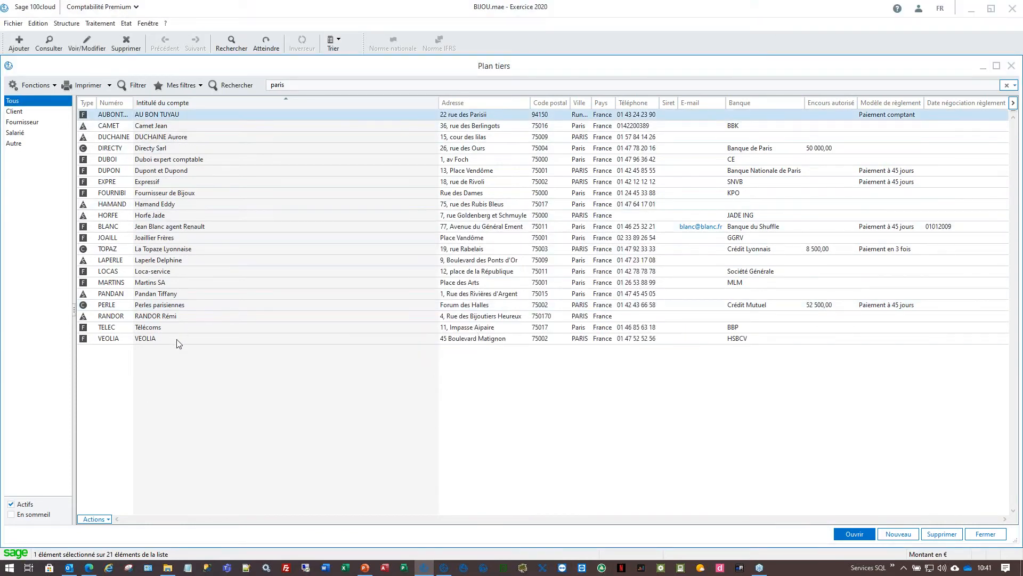
left_click(177, 339, "shift")
right_click(183, 145)
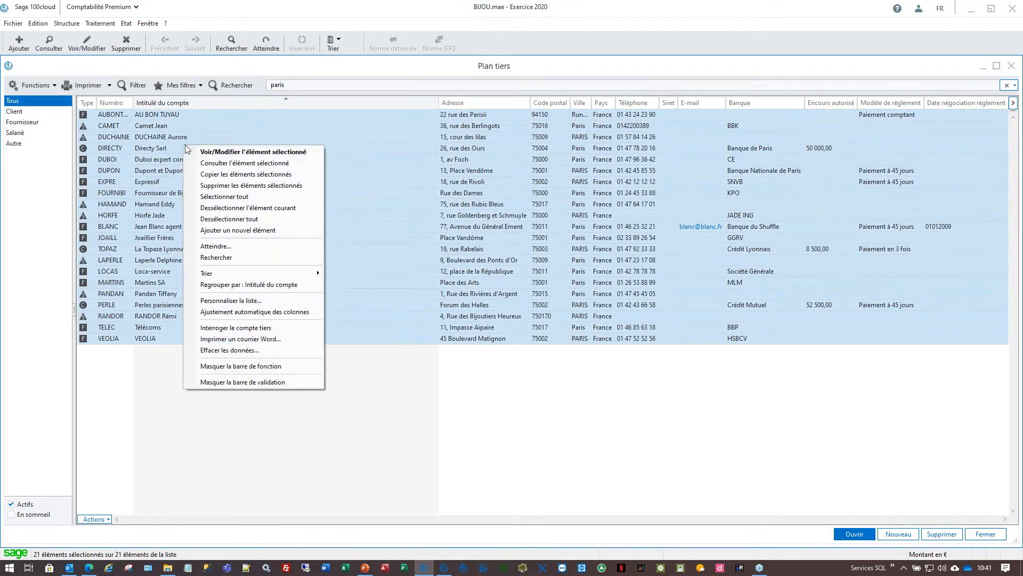
left_click(242, 175)
left_click(345, 567)
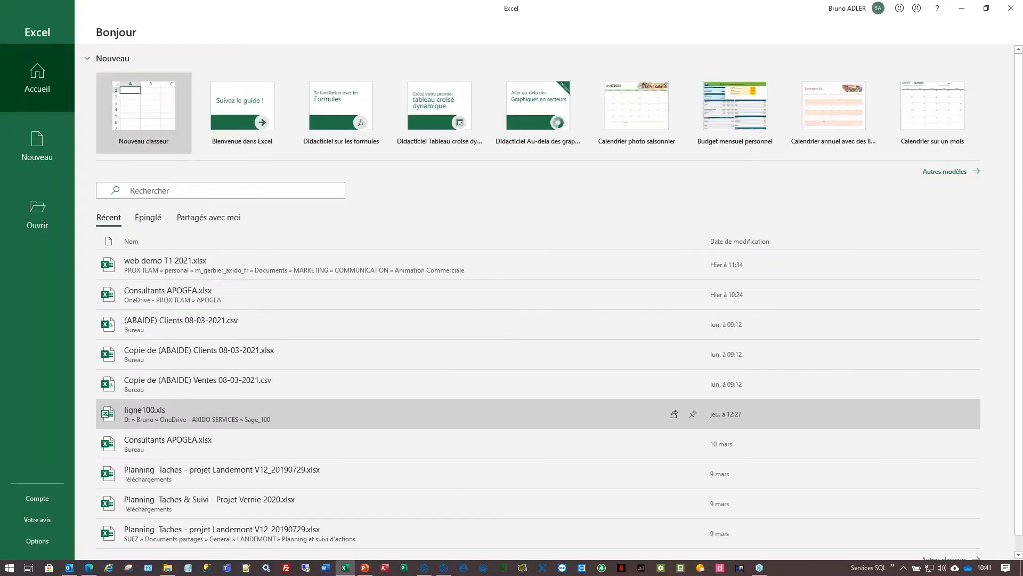
- Paste the 21 accounts into A1 of a new blank workbook, auto-fit all columns, and minimize Excel
left_click(149, 104)
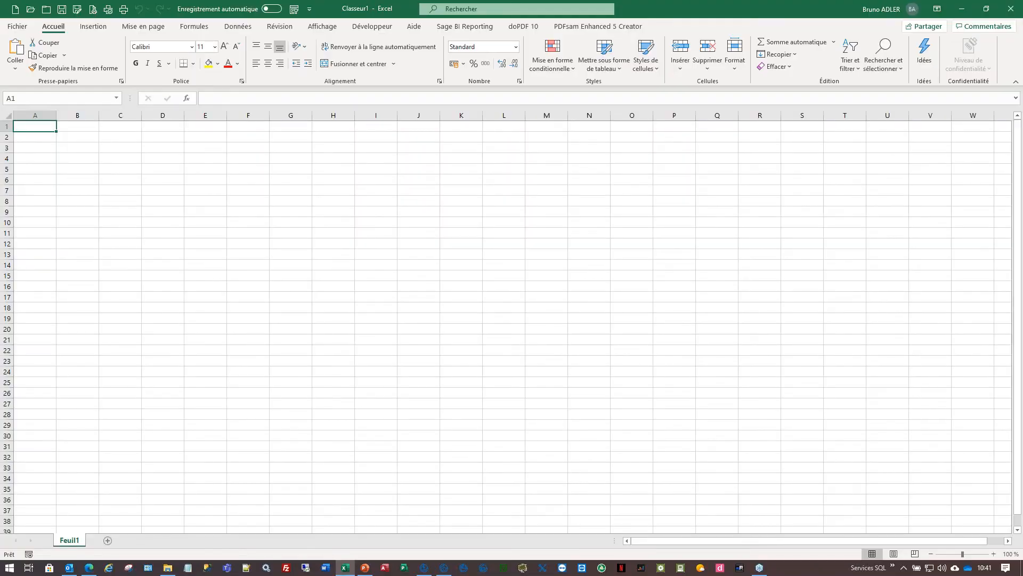
key("ctrl+v")
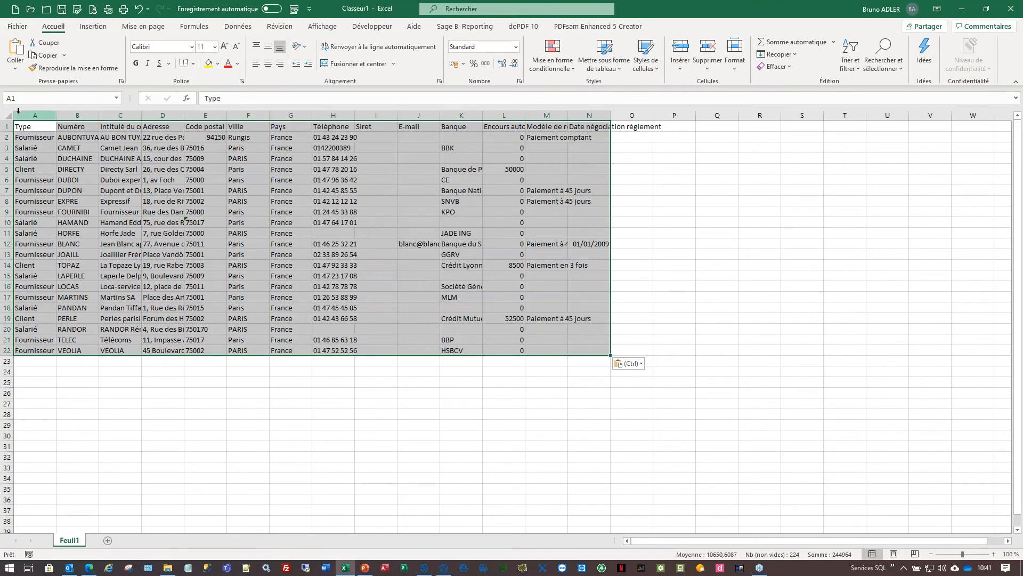
left_click(3, 115)
double_click(56, 114)
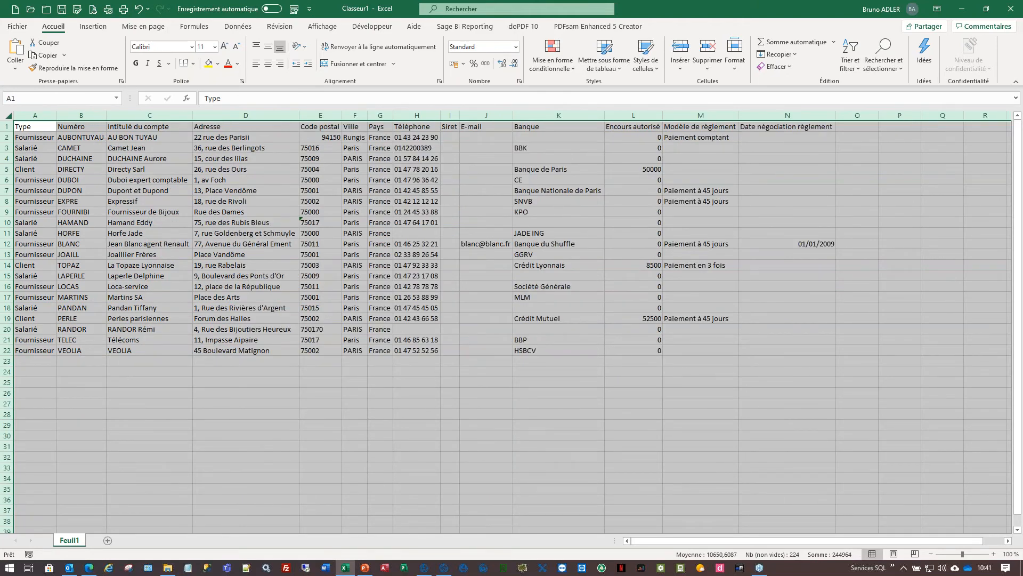
left_click(962, 12)
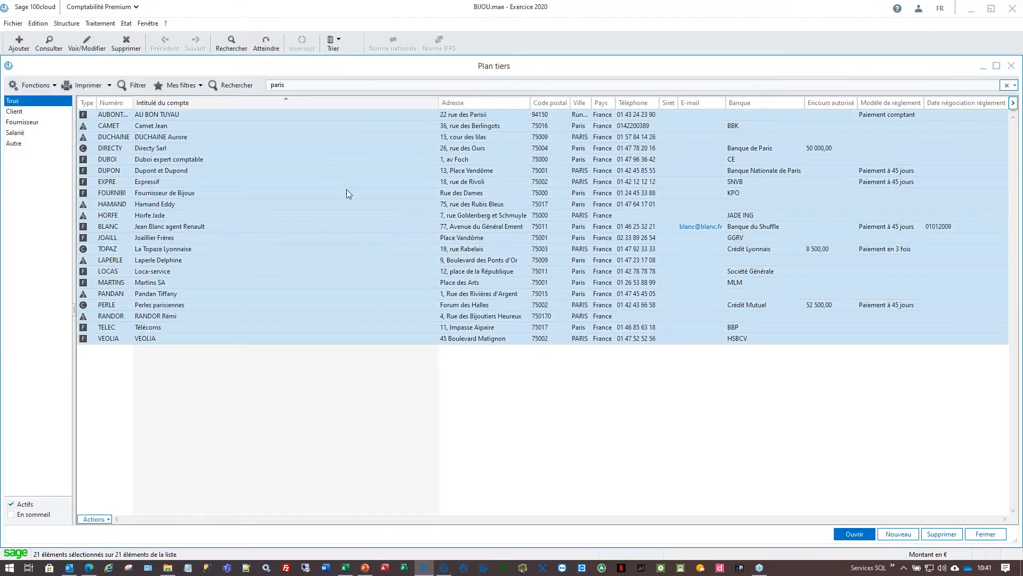
- Open the janv.20 Report à nouveaux journal from the open entry journals and select all 247 lines
left_click(100, 23)
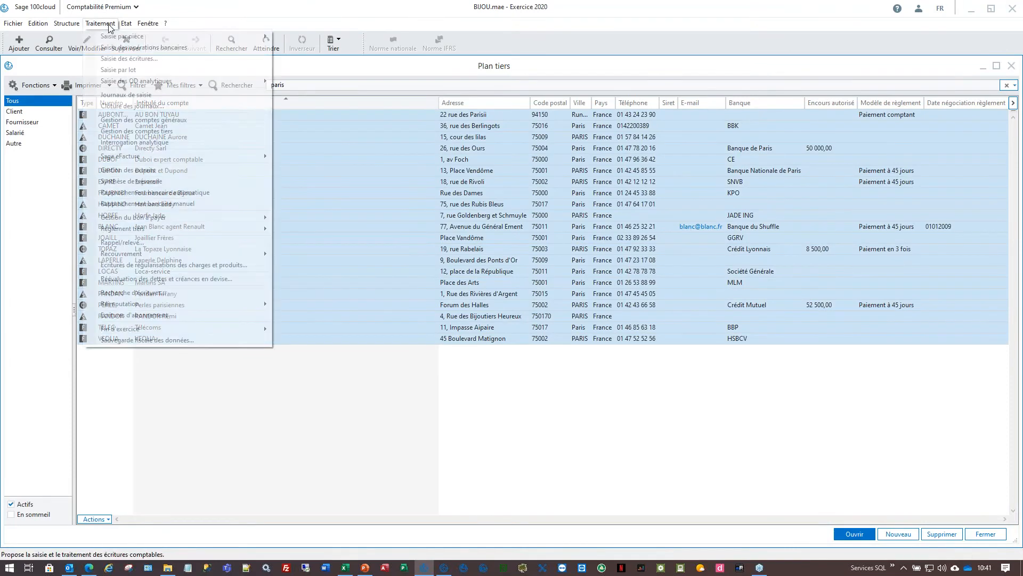
left_click(126, 95)
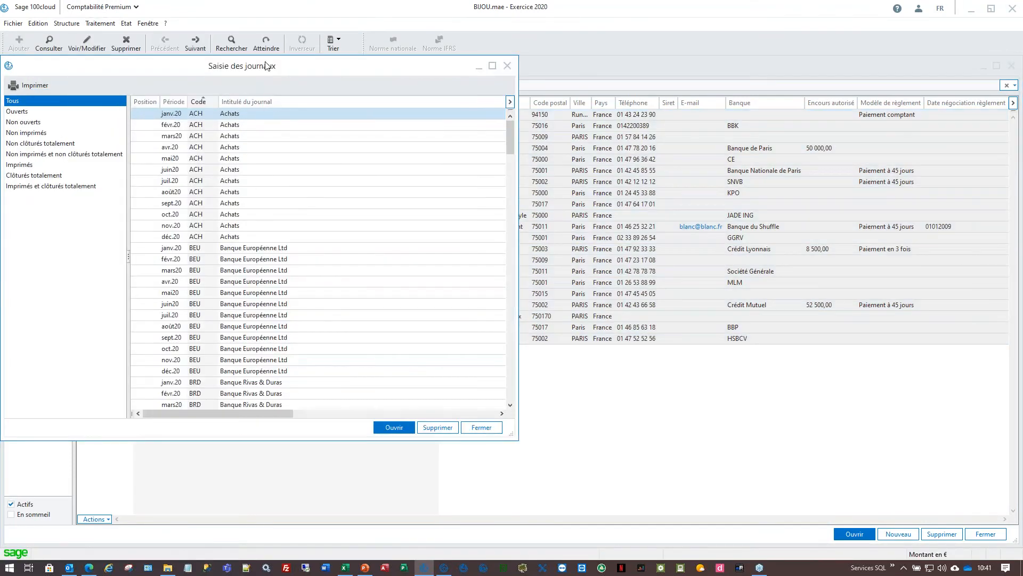
double_click(261, 68)
left_click(85, 107)
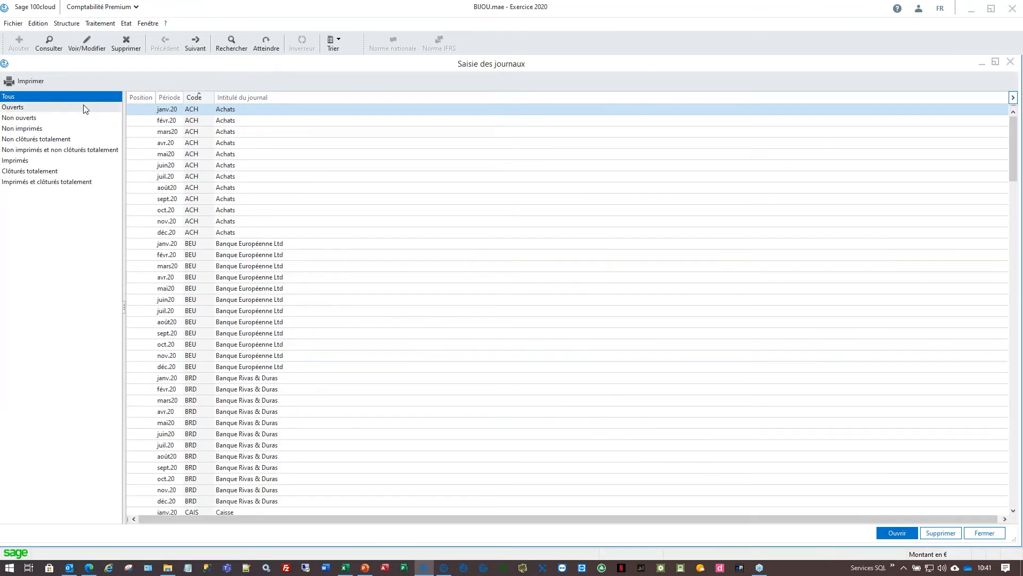
double_click(188, 109)
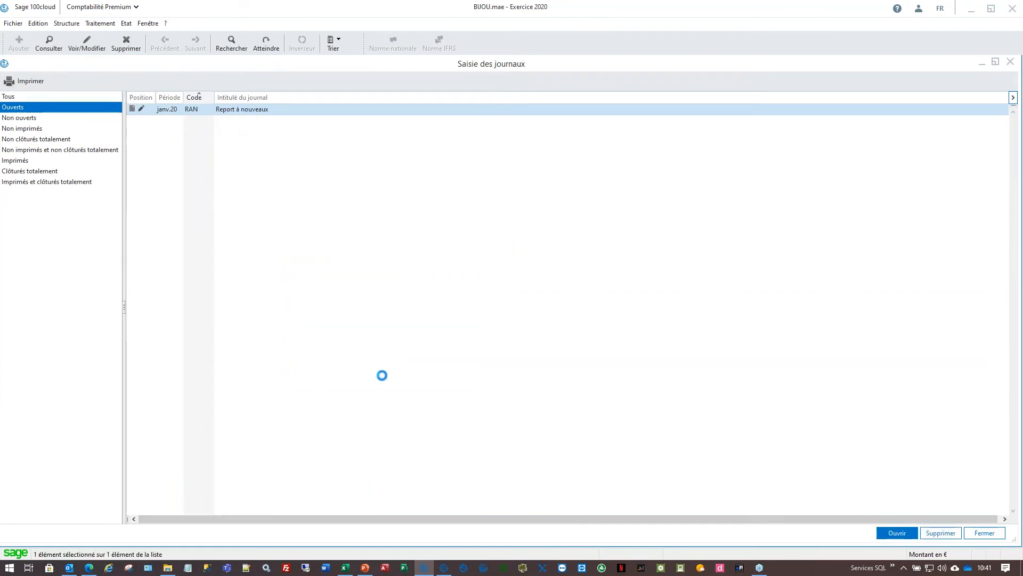
right_click(284, 224)
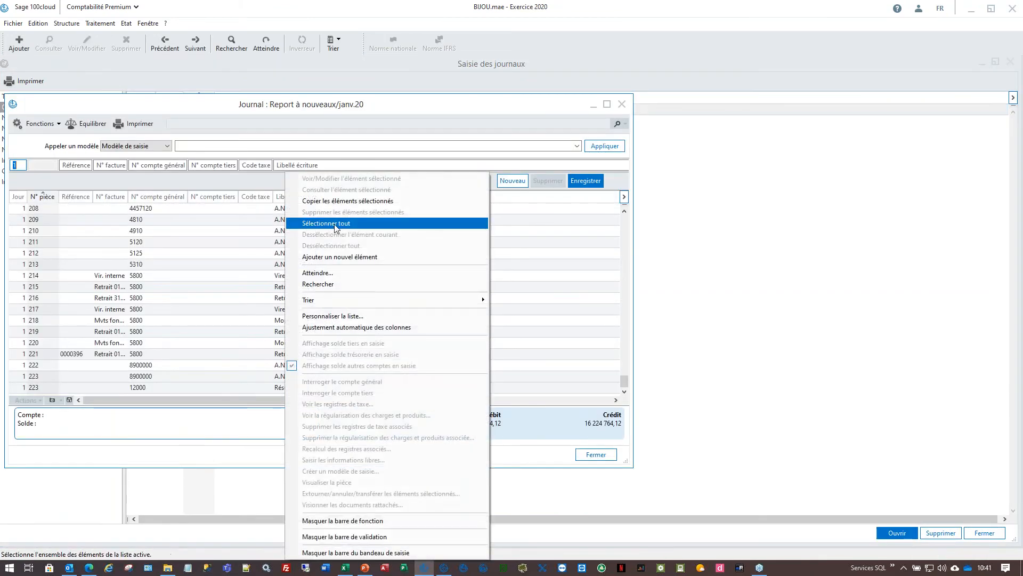
left_click(336, 227)
- Maximize the journal window, then add a new sheet Feuil2 in Excel
left_click(606, 105)
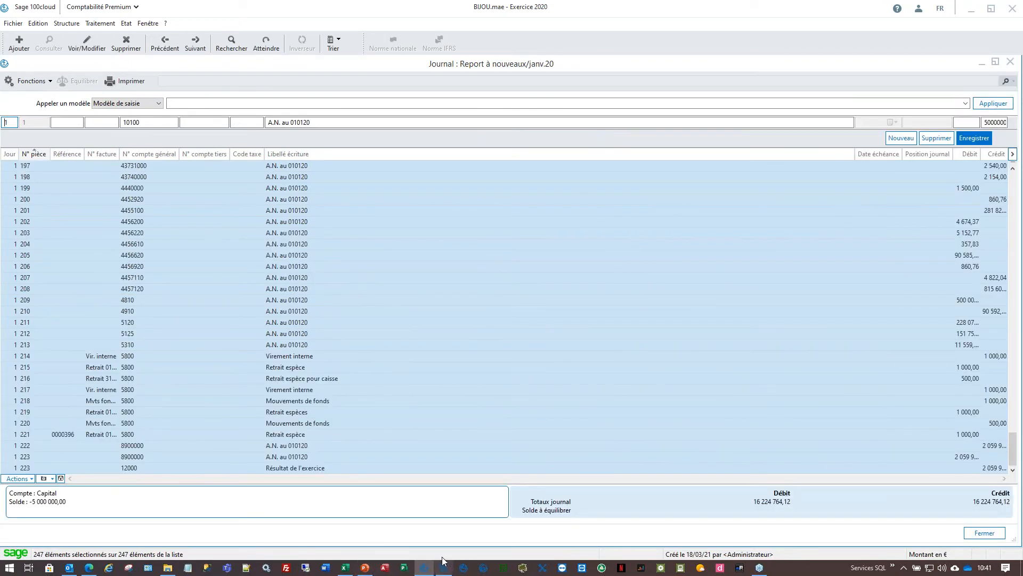
left_click(341, 569)
left_click(140, 540)
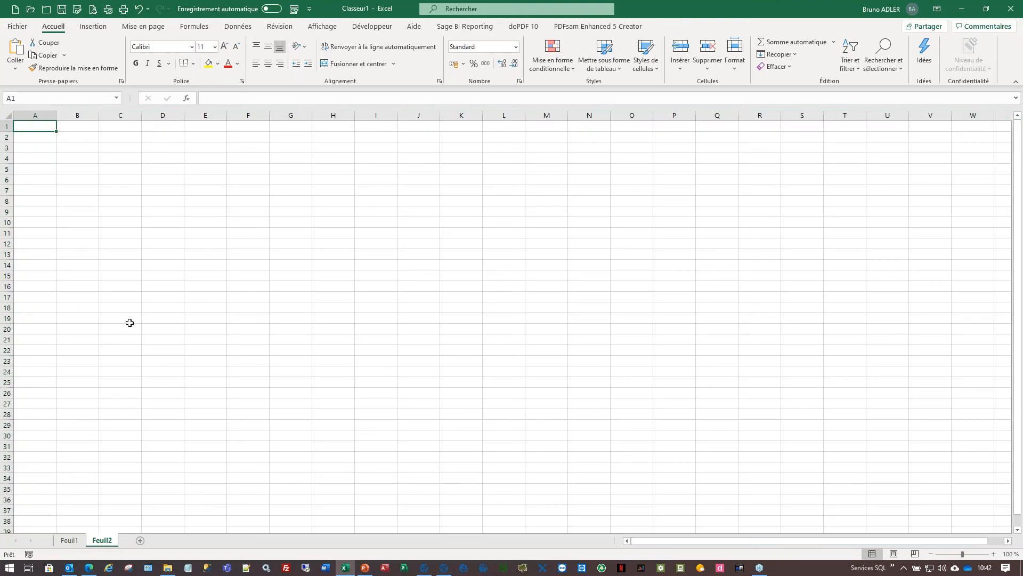
- Paste the tiers list into Feuil2 and copy the selected journal lines in Sage
key("ctrl+v")
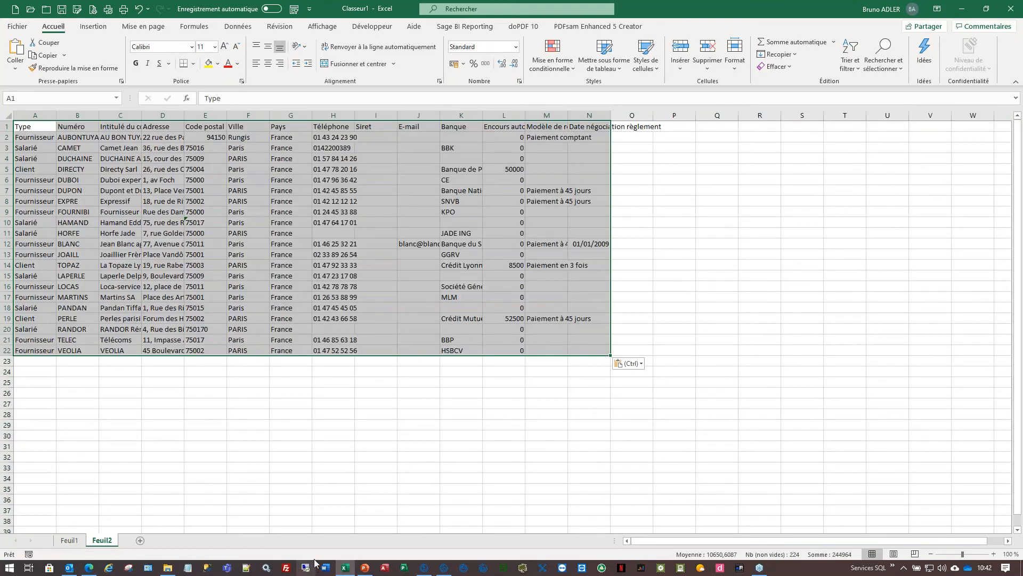
key("alt+Tab")
right_click(291, 229)
left_click(331, 200)
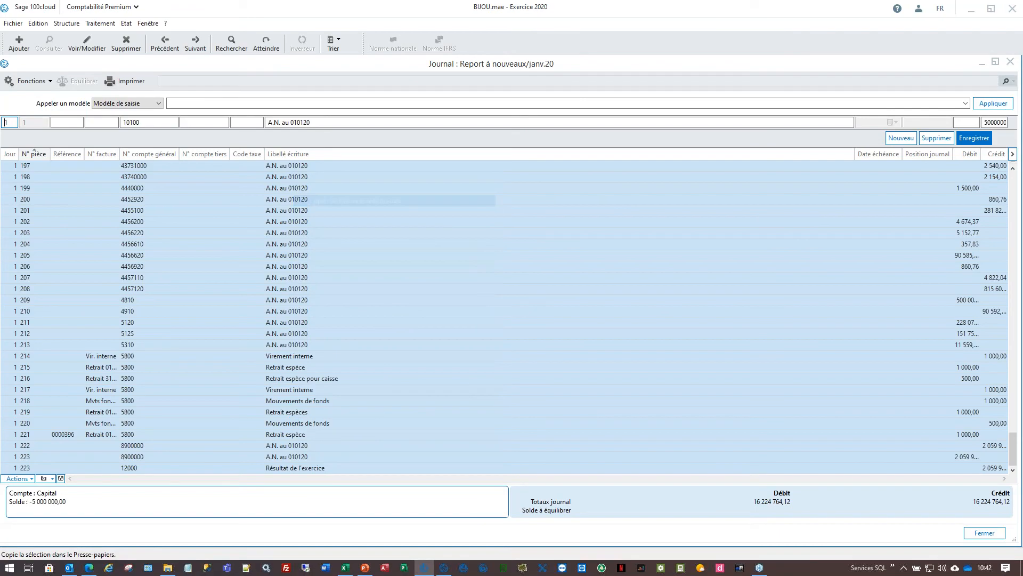
- Paste the journal lines into a new Feuil3, then open the AU BON TUYAU tiers record
left_click(344, 568)
left_click(141, 540)
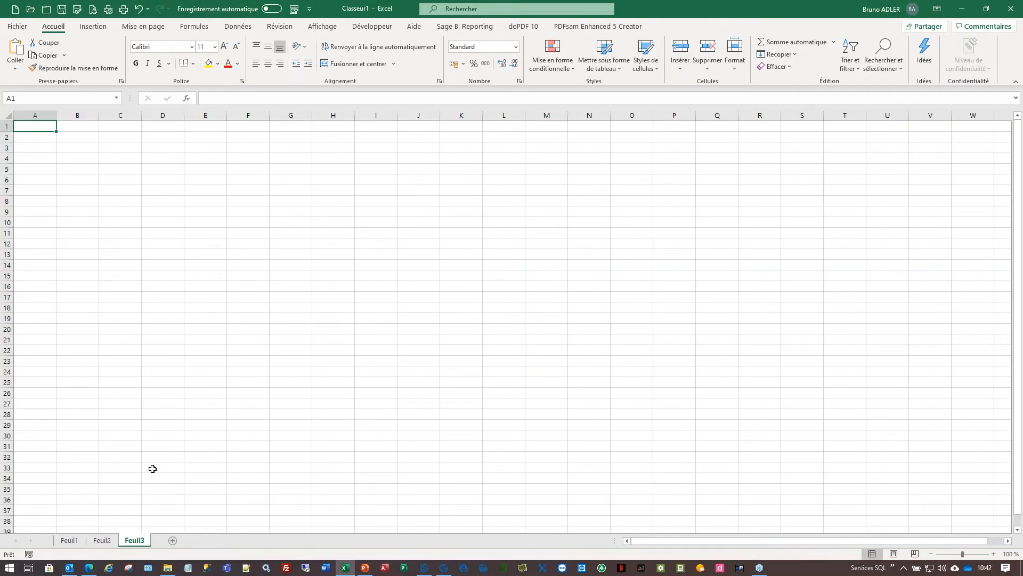
key("ctrl+v")
scroll(265, 353, "down", 17)
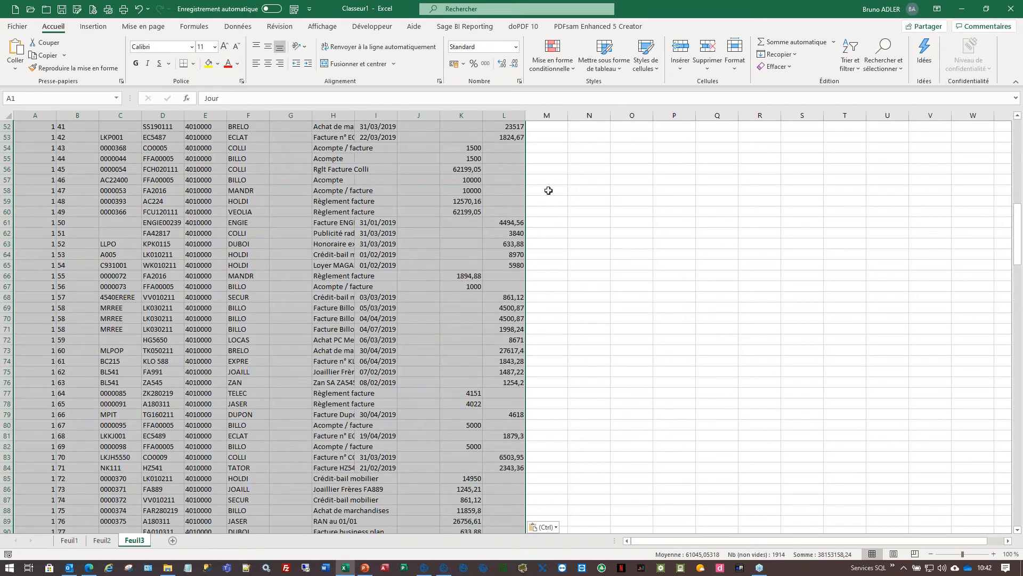
left_click(962, 9)
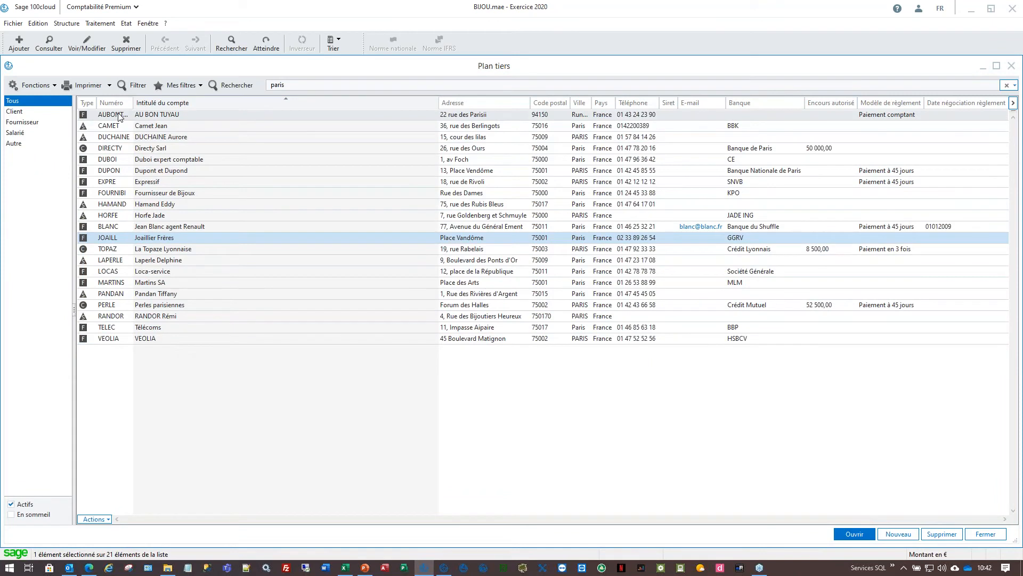
double_click(107, 120)
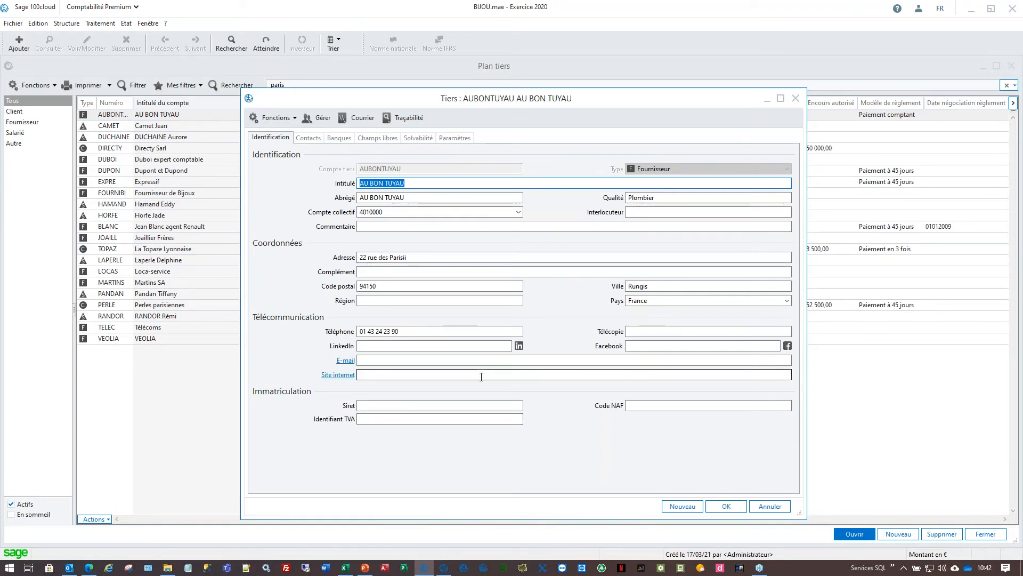
- View AU BON TUYAU's Options d'impression on the Paramètres tab, then cancel without saving
left_click(454, 137)
left_click(301, 187)
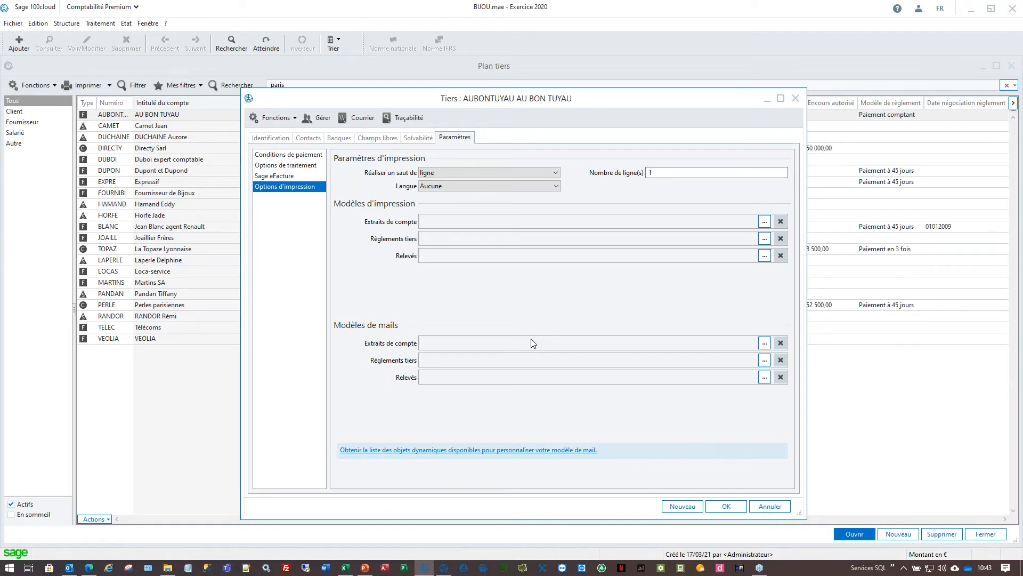
left_click(782, 509)
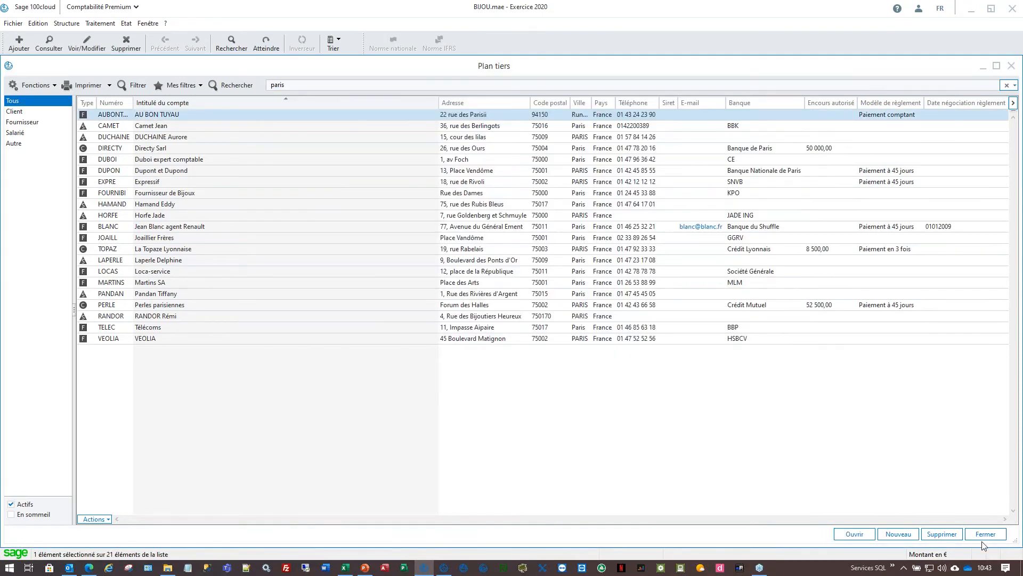
- Apply the Tiers sans email filter and clear the paris search text
left_click(186, 89)
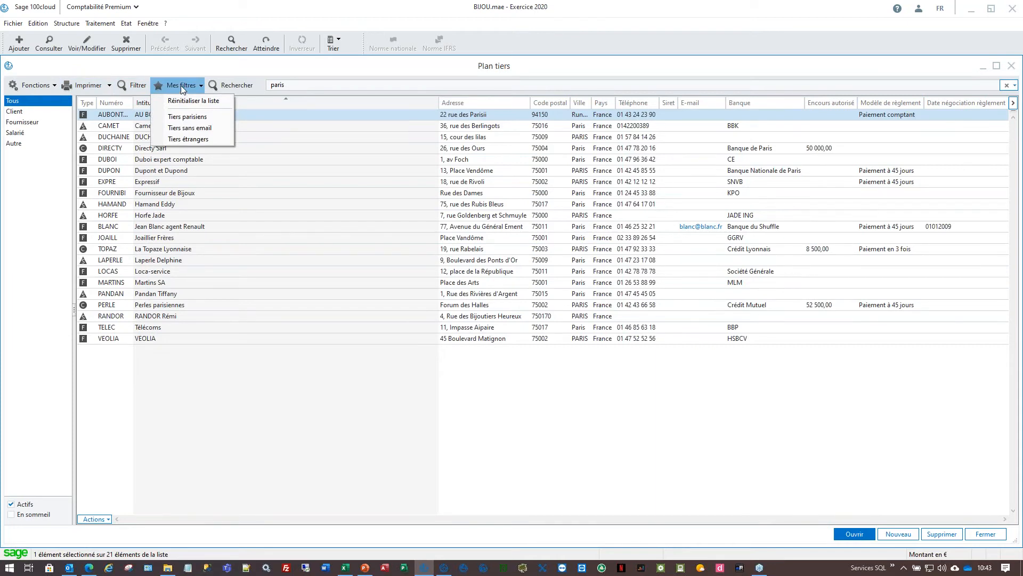
left_click(197, 128)
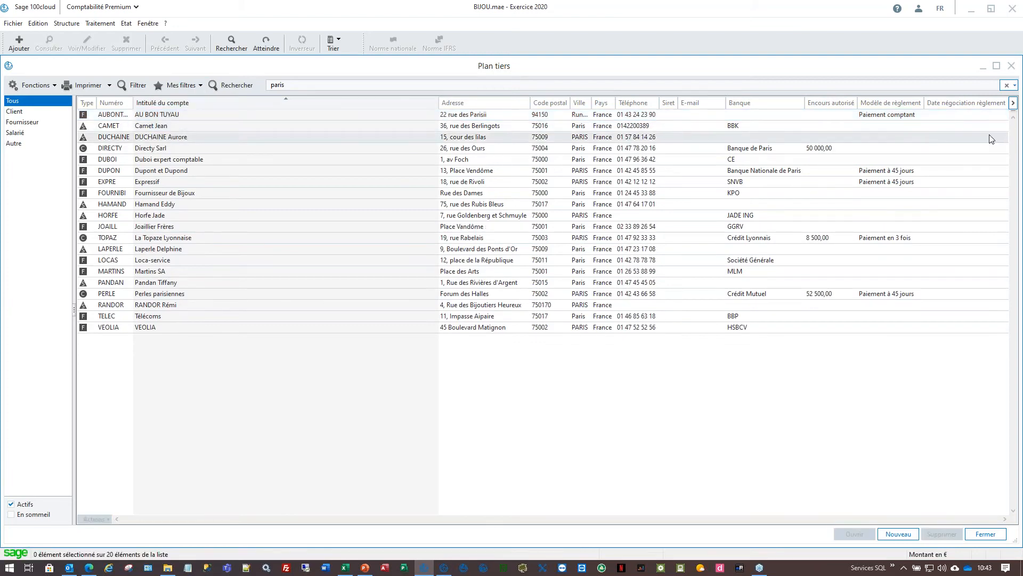
left_click(1007, 86)
left_click(1007, 85)
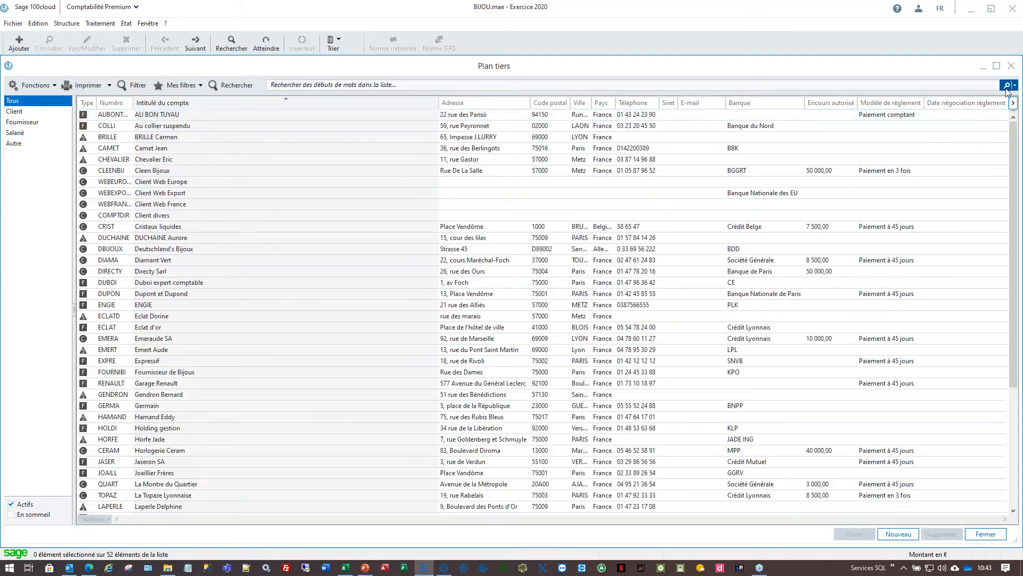
- Apply the Tiers étrangers filter, then switch to Tiers parisiens showing 20 accounts
left_click(177, 85)
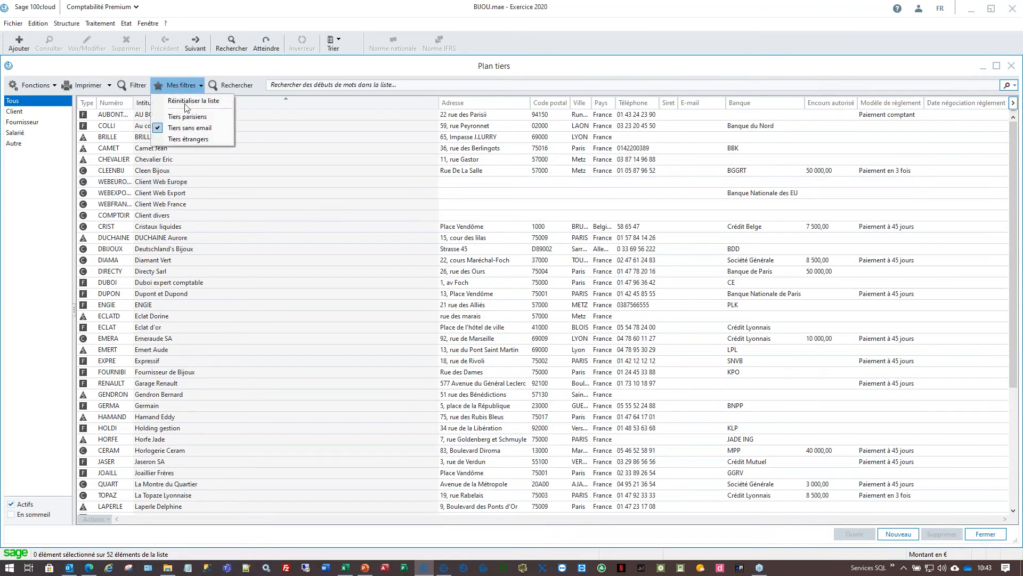
left_click(188, 139)
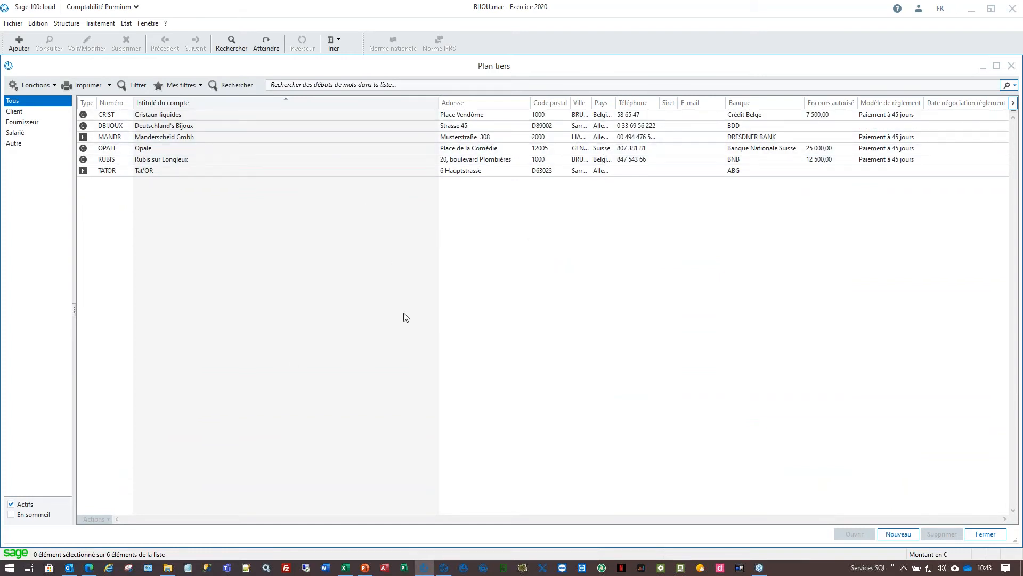
left_click(192, 86)
left_click(188, 117)
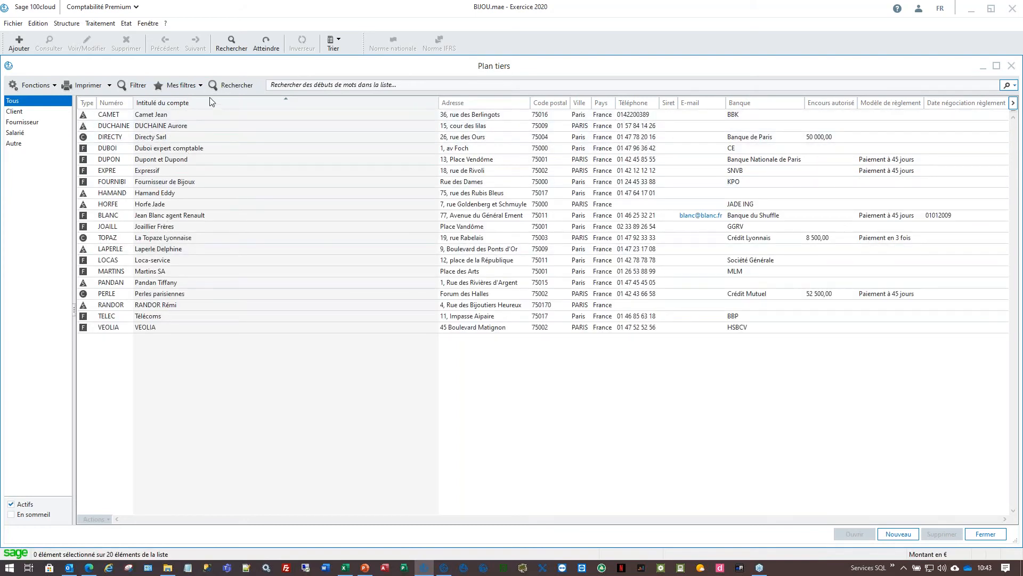
- Change the filter field to Date de création starting 010121, then close the Plan tiers window
left_click(127, 89)
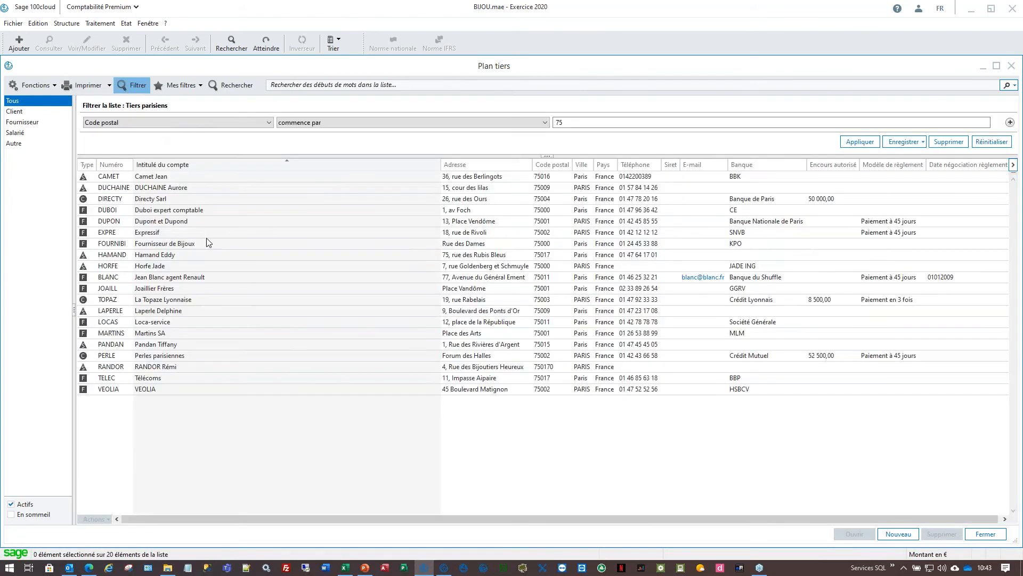
left_click(157, 123)
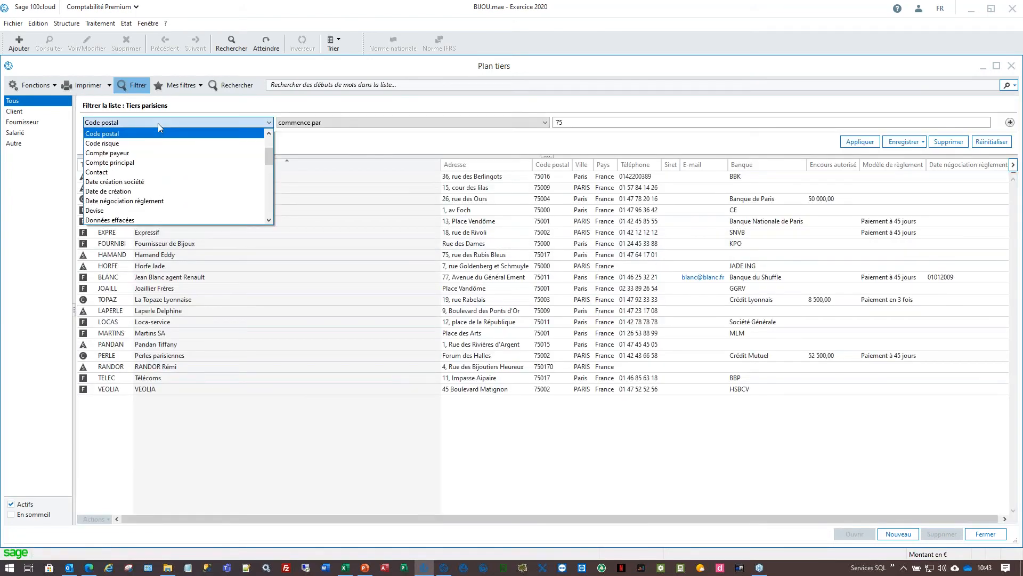
left_click(153, 191)
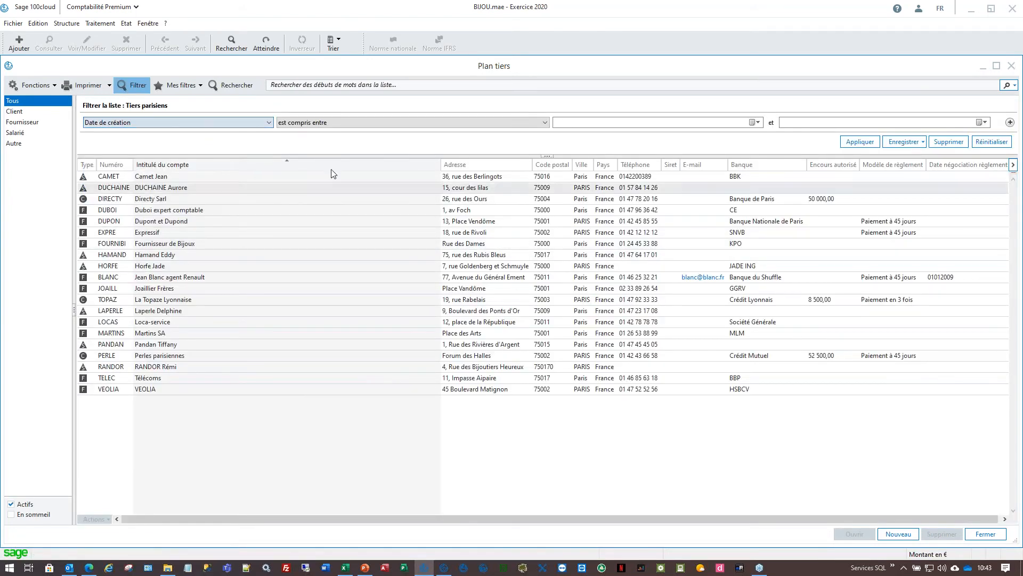
left_click(745, 122)
type("010121")
key("Tab")
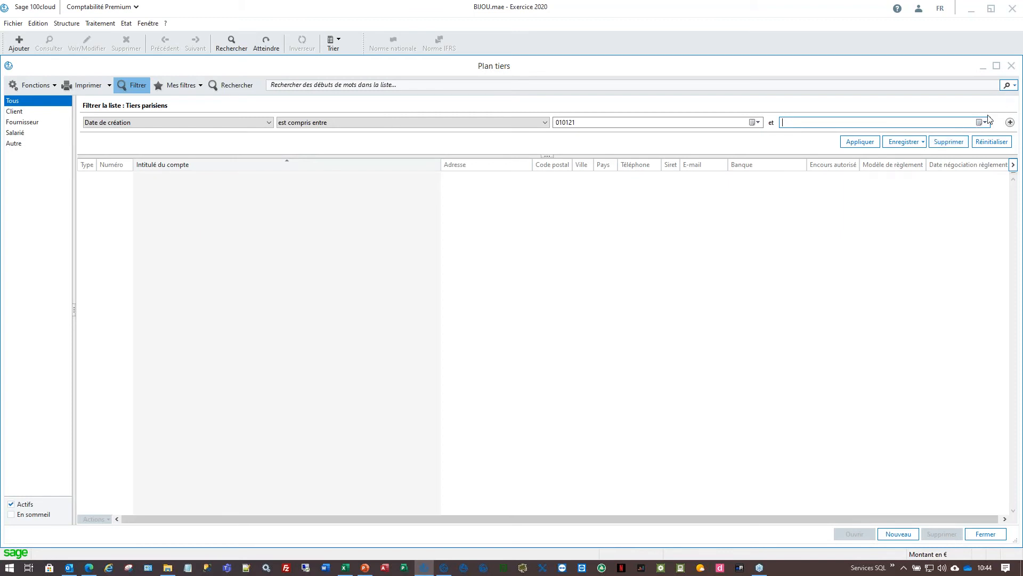
left_click(1011, 66)
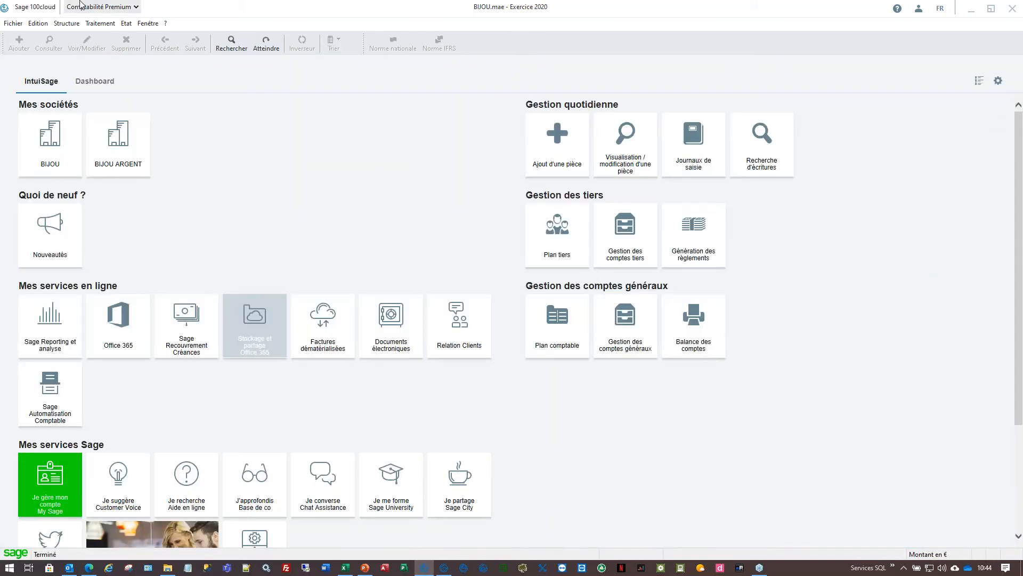
- Attempt the 2020 fiscal data backup and acknowledge the unclosed-periods error
left_click(167, 23)
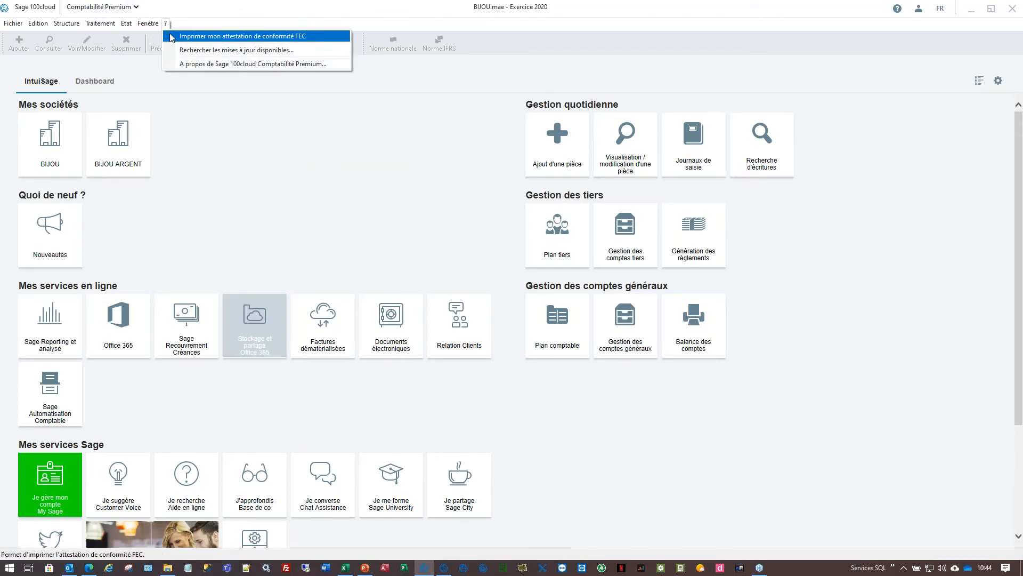
left_click(100, 22)
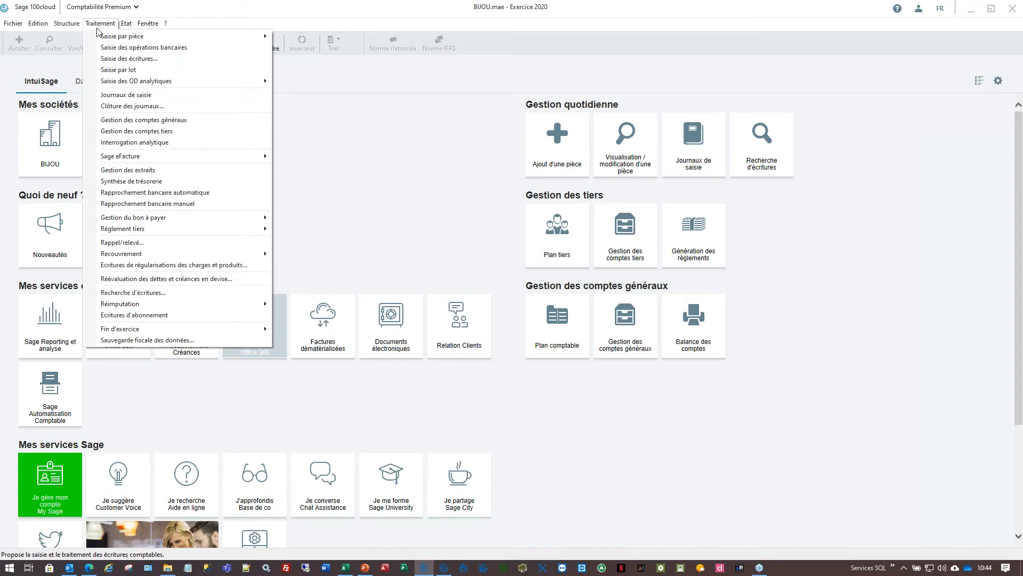
left_click(157, 342)
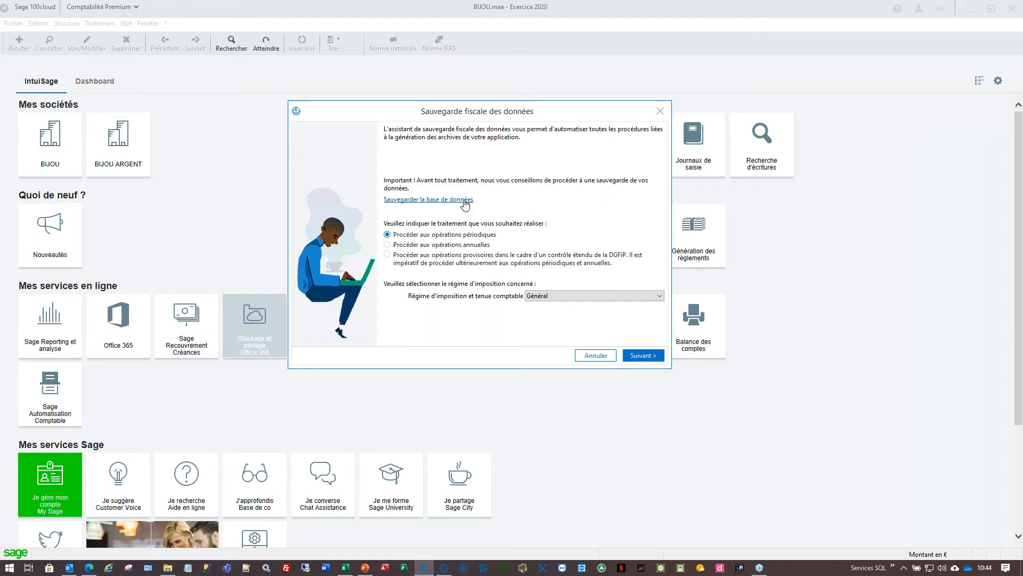
left_click(654, 357)
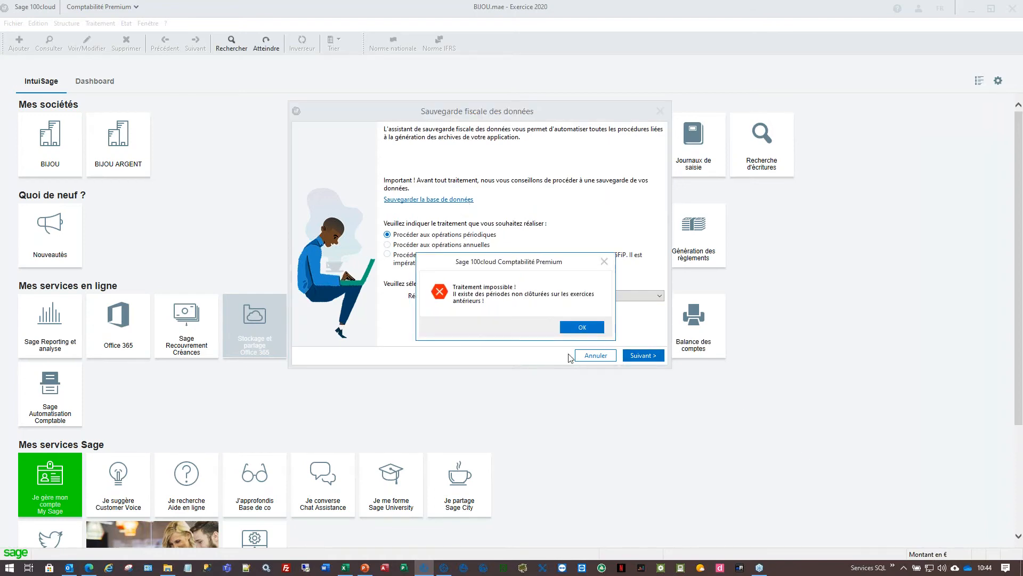
left_click(582, 326)
left_click(148, 23)
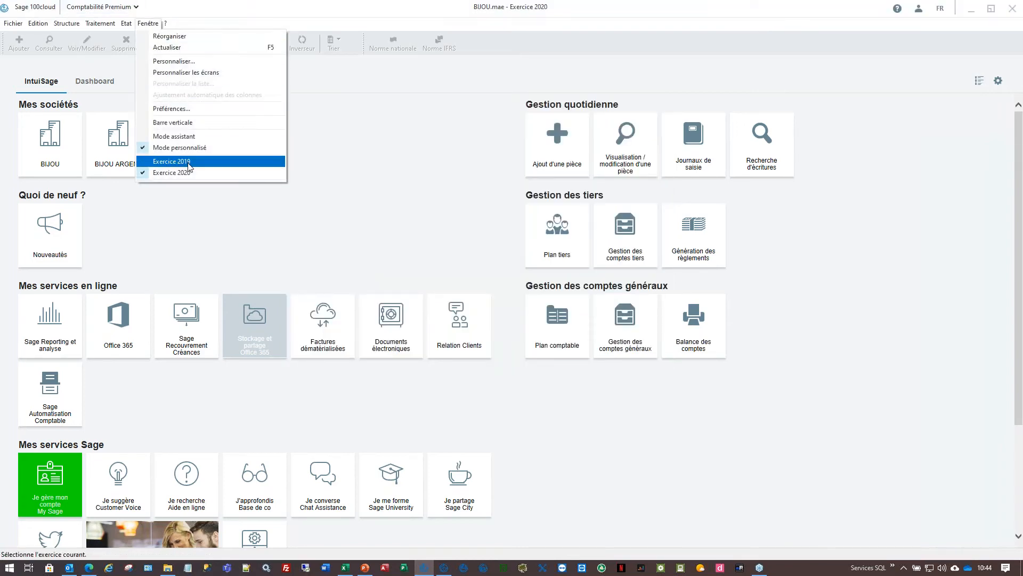
- Open fiscal year 2019, preview its fiscal backup up to janv.19, then cancel it
left_click(176, 161)
left_click(106, 23)
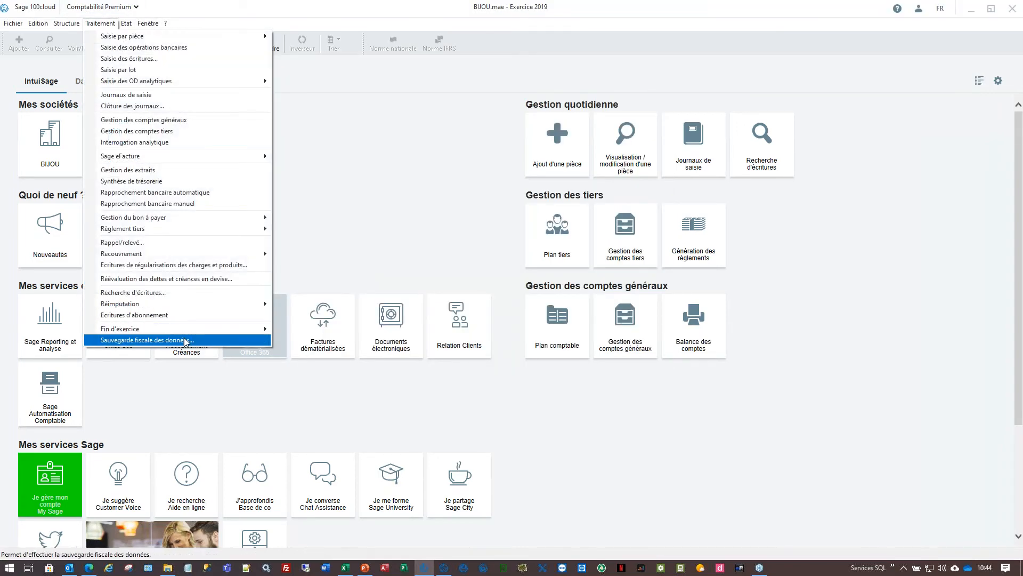
left_click(184, 340)
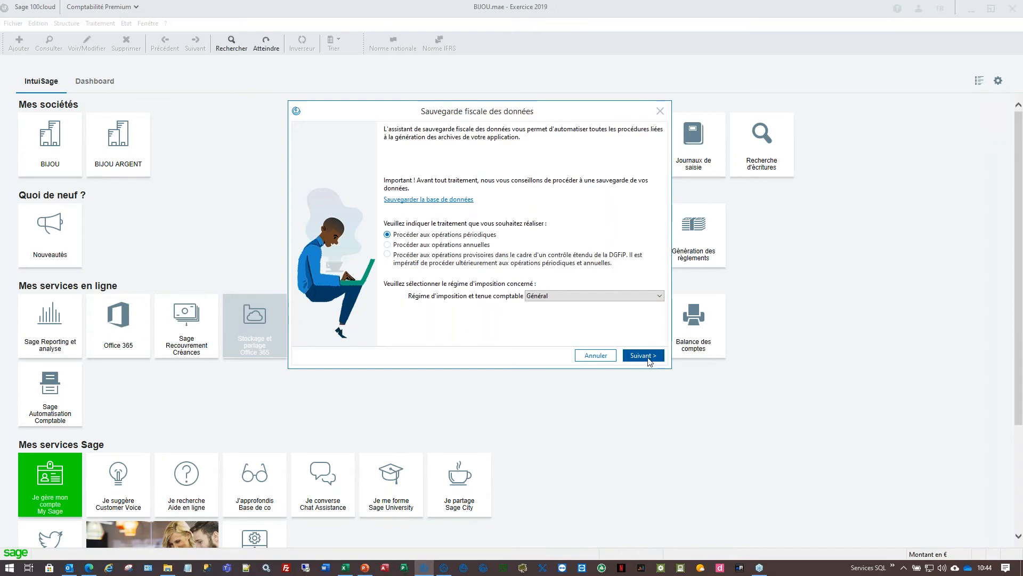
left_click(648, 356)
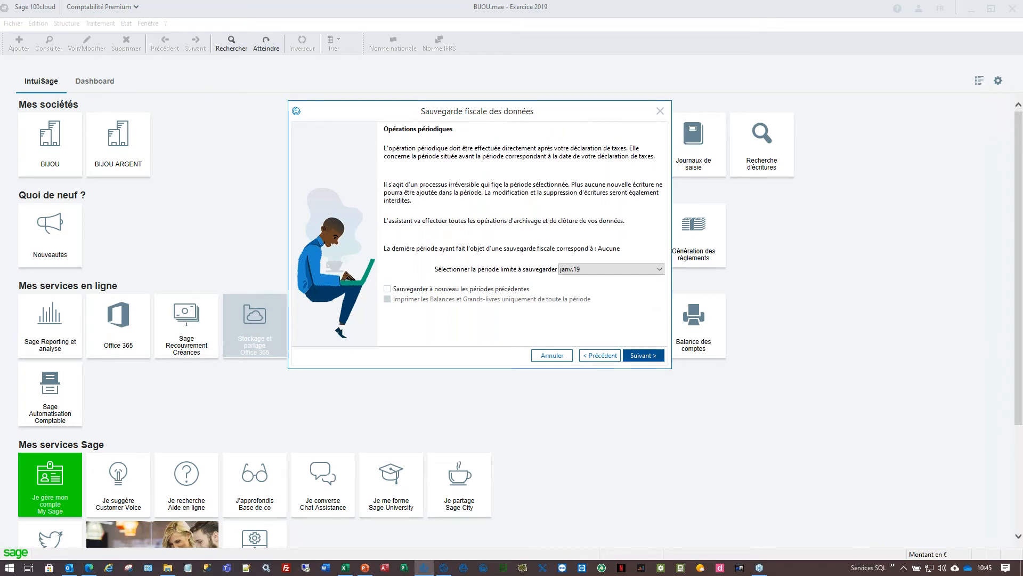
left_click(644, 358)
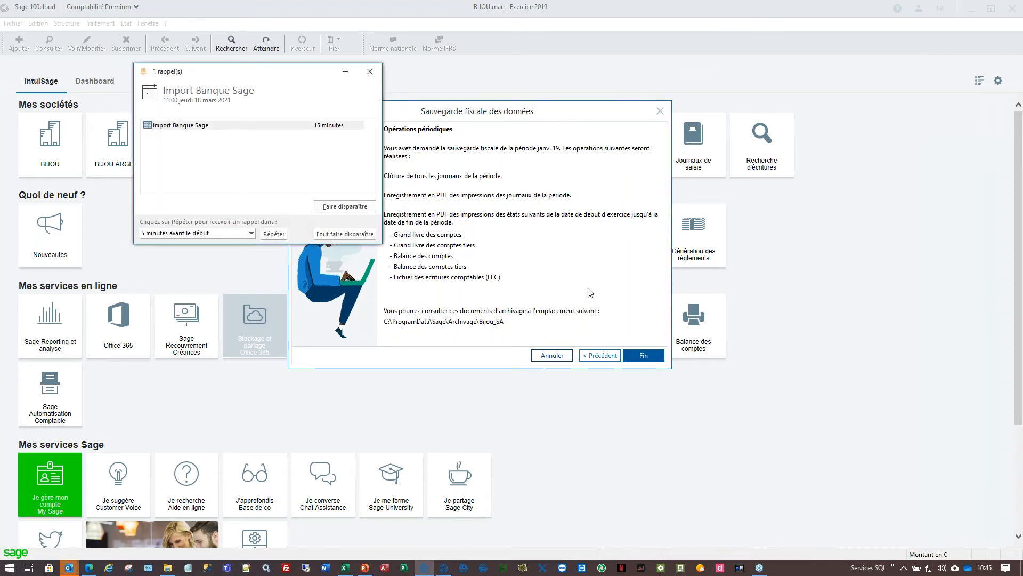
left_click(369, 70)
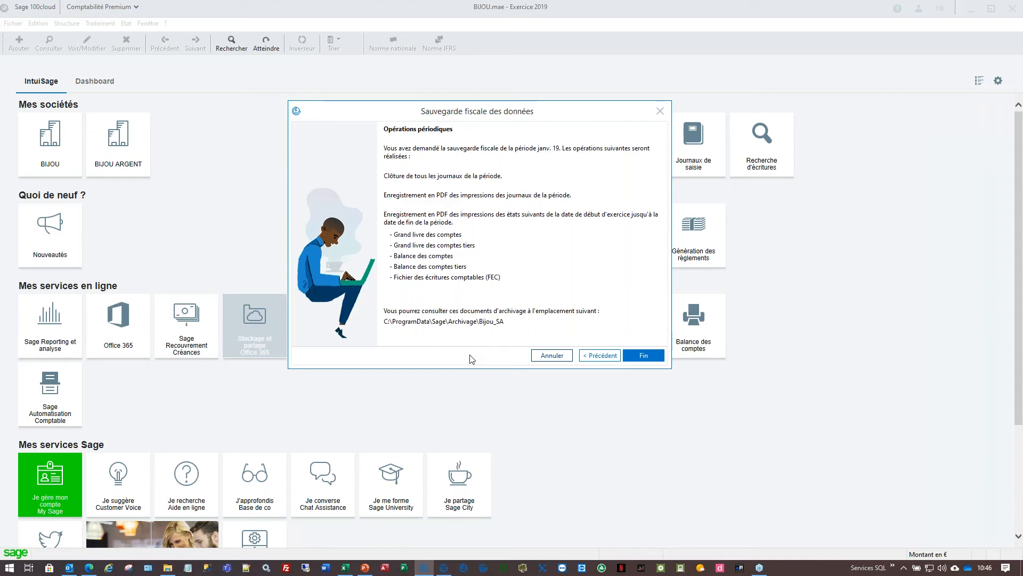
left_click(550, 357)
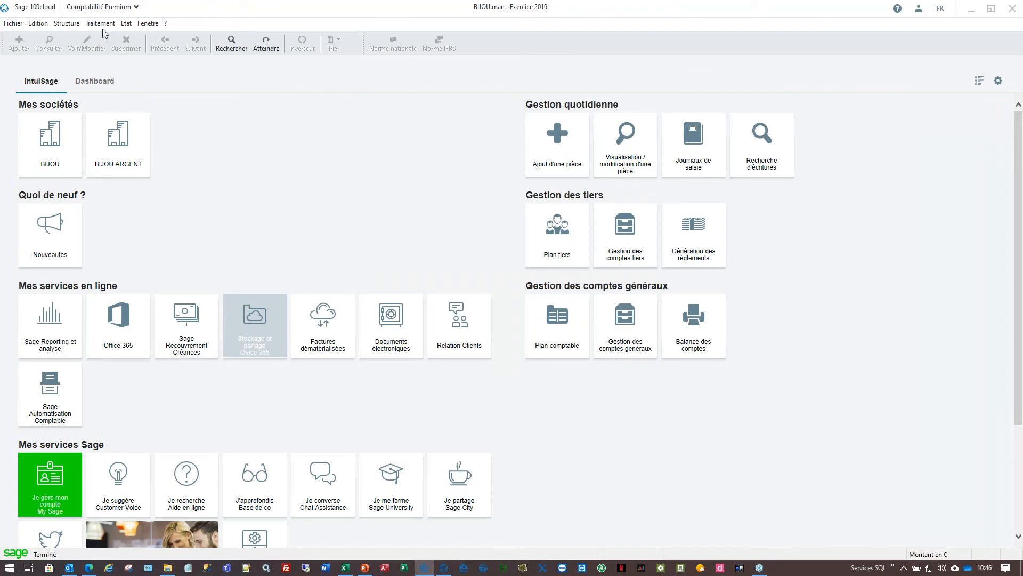
- Open the Achats journal for janv.19 from the entry journals list
left_click(106, 27)
left_click(130, 98)
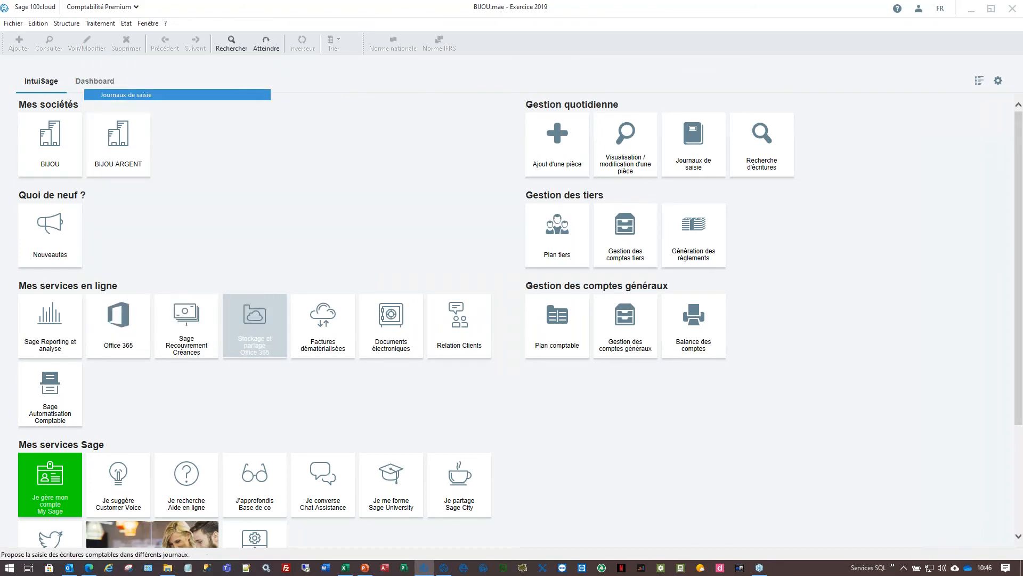
left_click(492, 67)
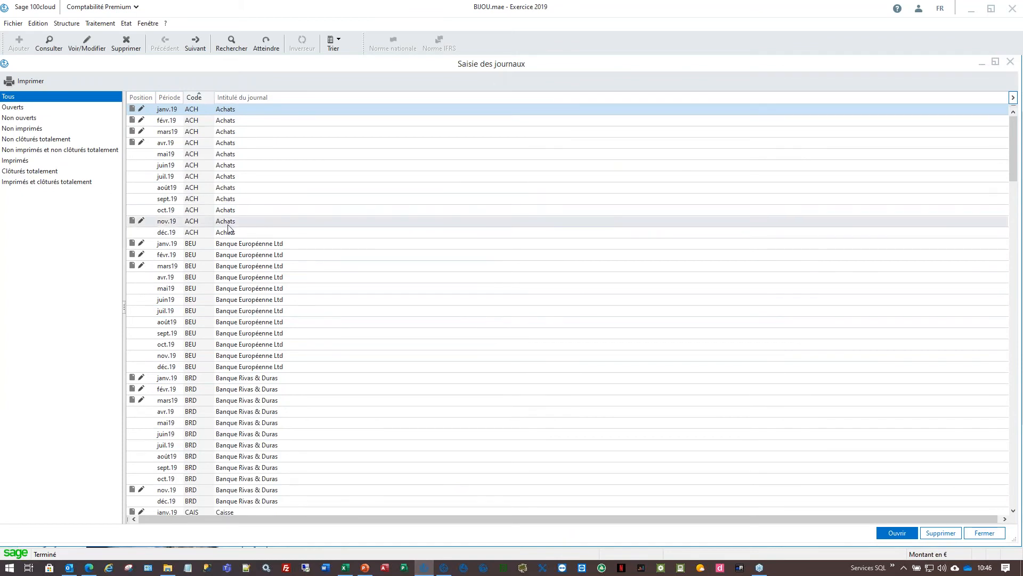
left_click(241, 113)
double_click(243, 114)
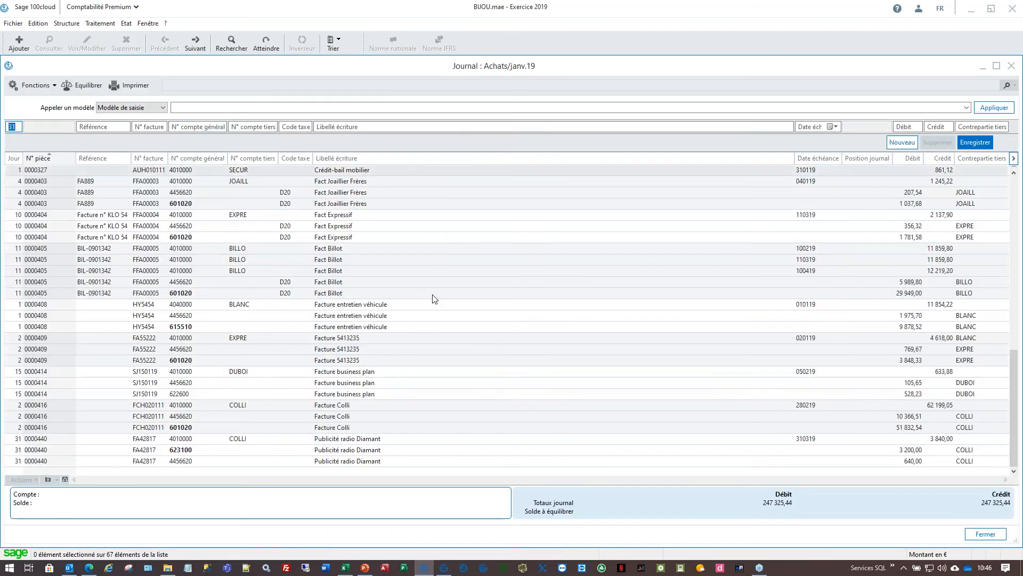
- Start a new entry below the last line using the Achats marchandises template
left_click(433, 295)
left_click(419, 462)
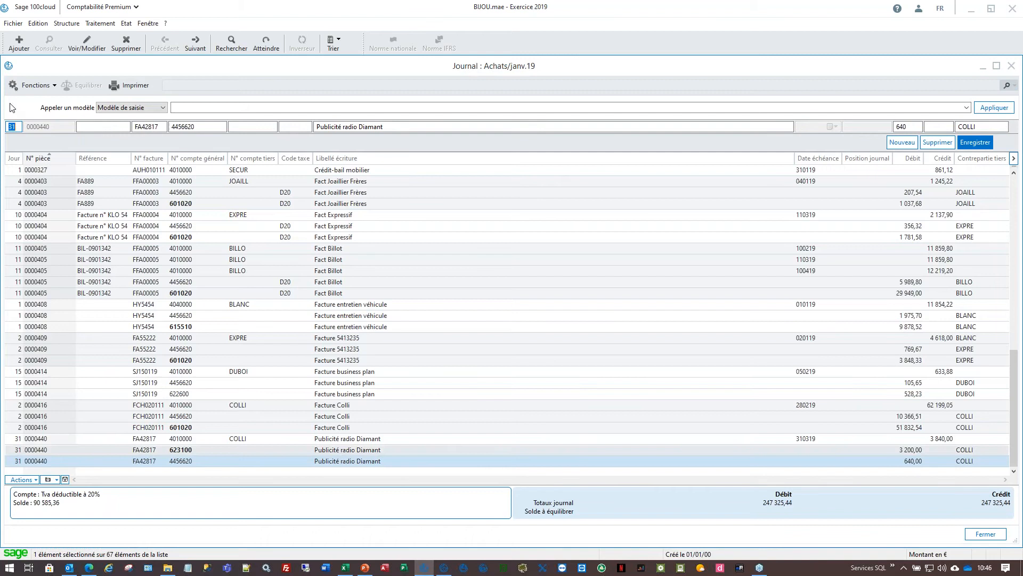
left_click(966, 108)
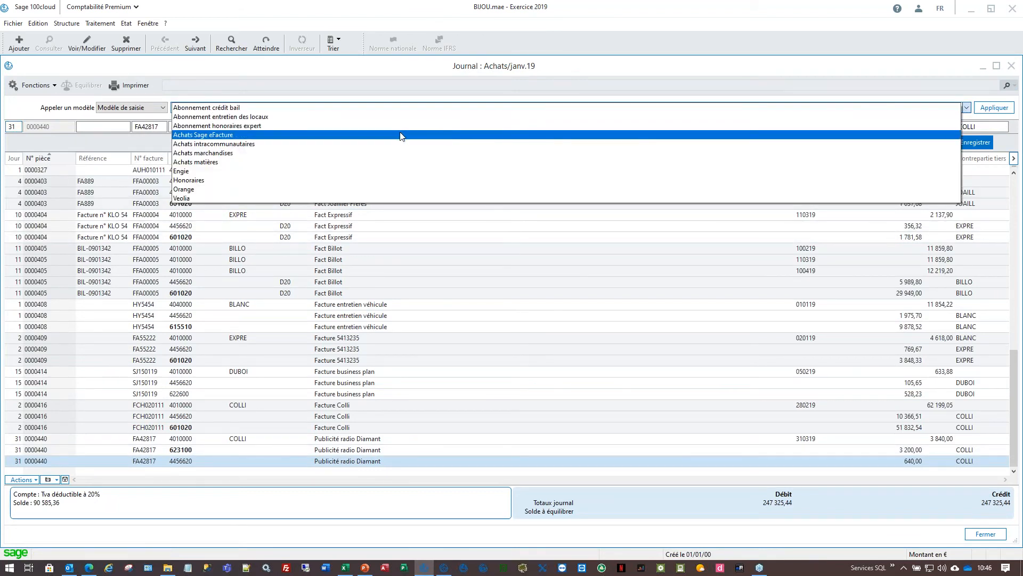
left_click(238, 156)
key("Return")
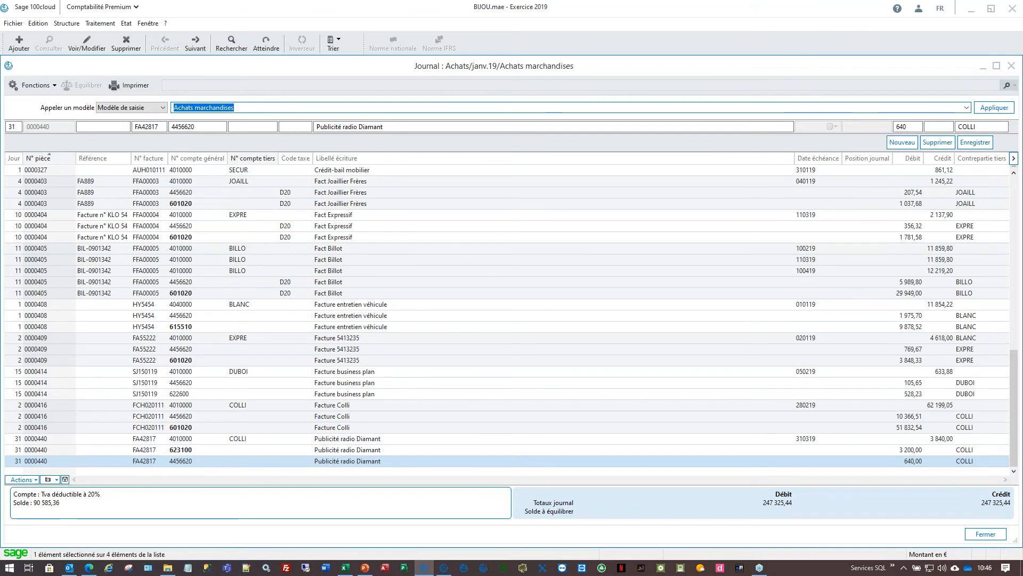
- Enter day 25, reference bc, piece FA215 and the supplier's third-party account
type("25")
key("Tab")
type("bc")
key("Tab")
type("FA215")
key("Tab")
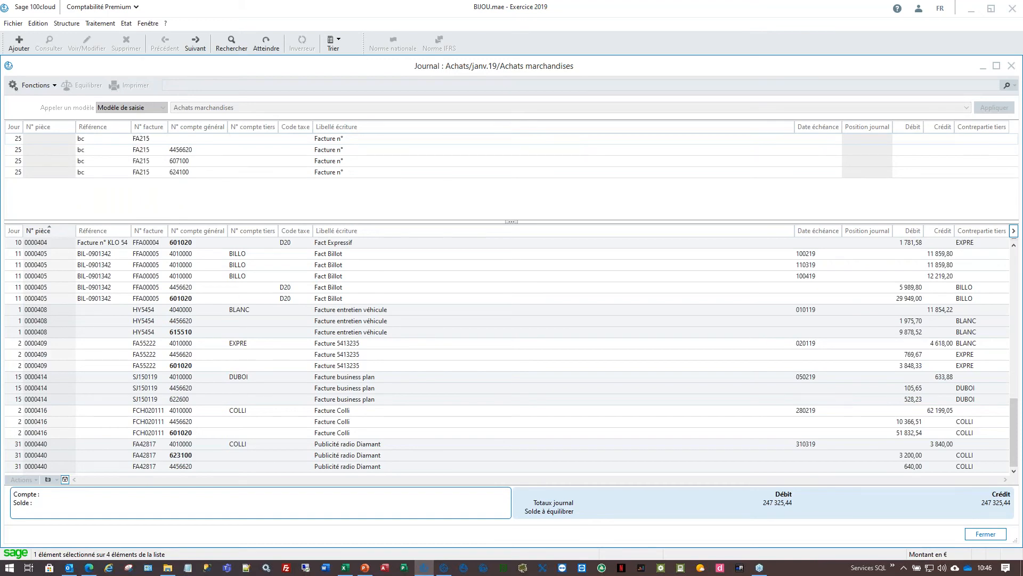
key("F4")
key("Down")
key("Down")
key("Return")
key("Tab")
key("Tab")
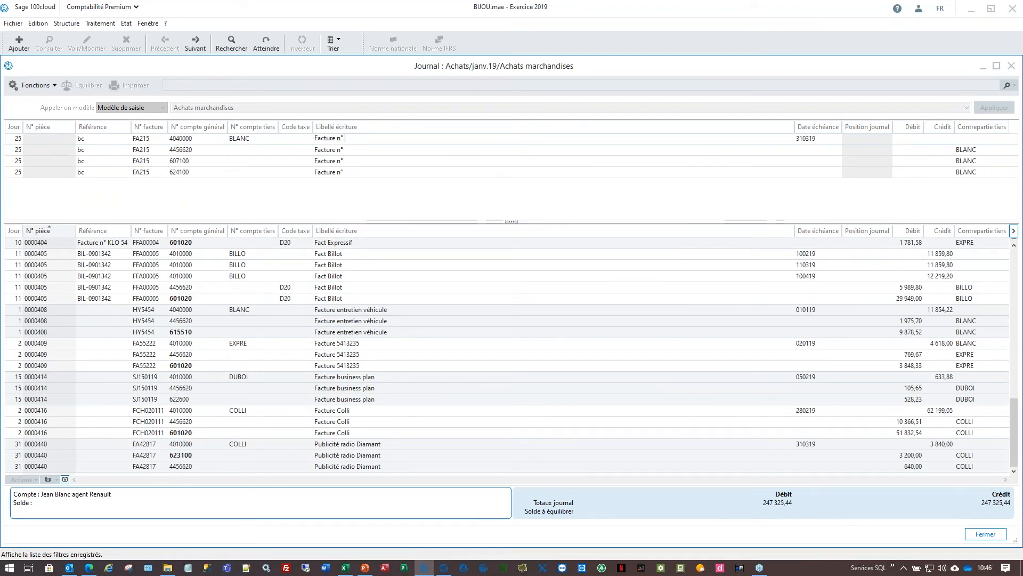
- Label the entry FA215, debit 1 000 on the purchase line, and save it as 0000451
type("FA215")
key("Return")
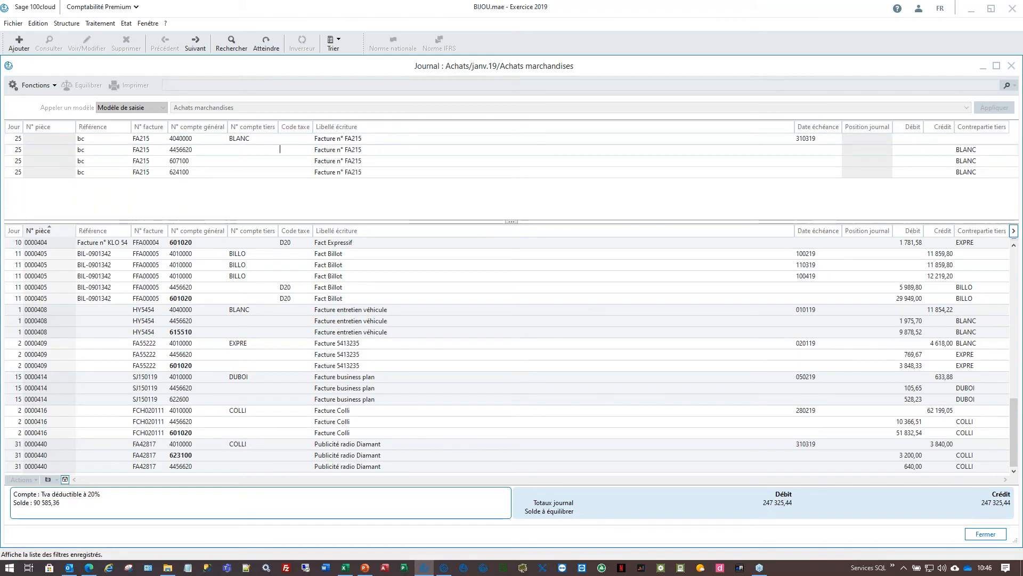
key("Return")
key("Return")
key("Return")
left_click(908, 161)
type("1 000")
key("Return")
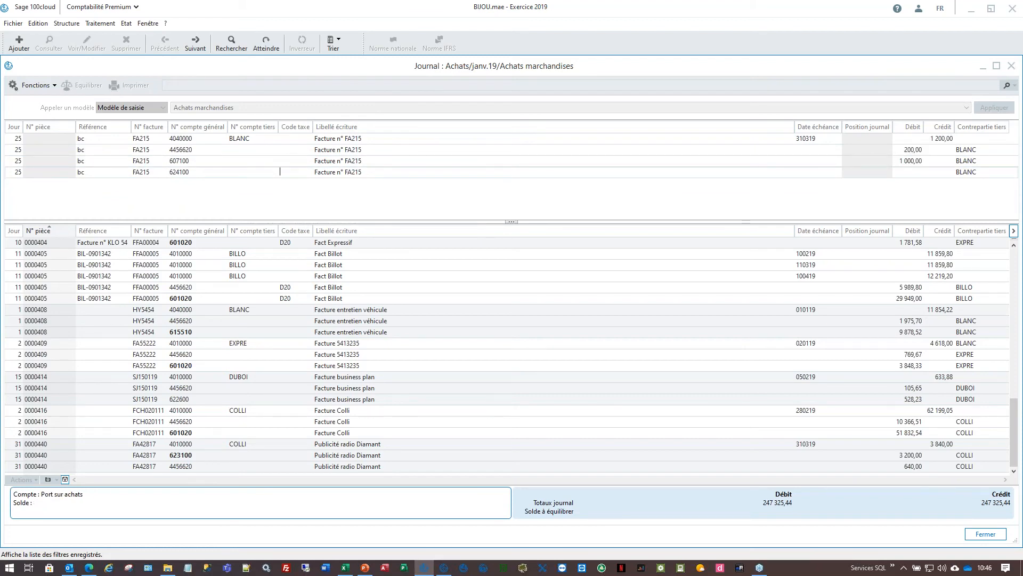
key("Escape")
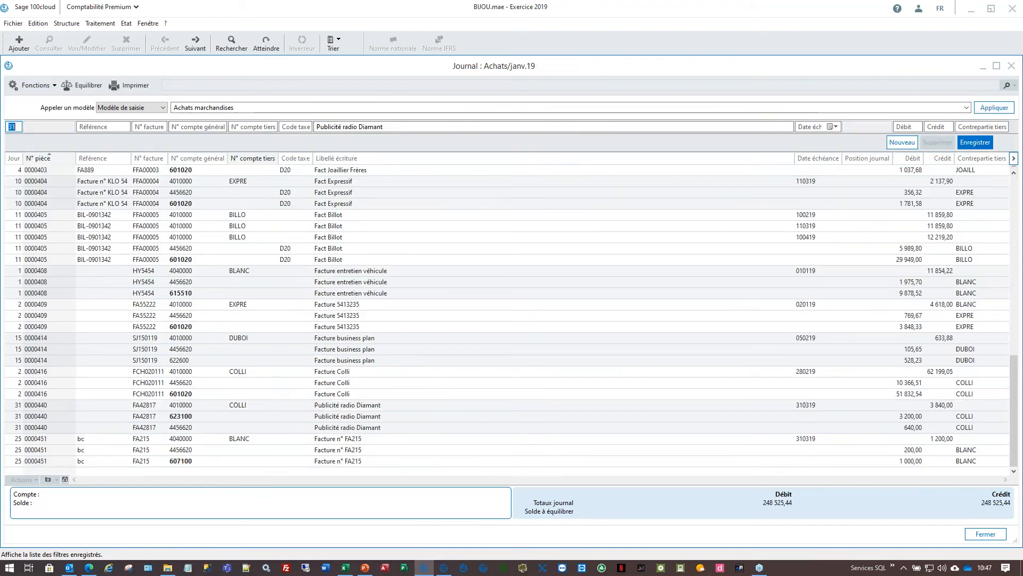
- Review the supplier, VAT and purchase lines of entry 0000451 against entry 0000408
left_click(399, 441)
left_click(377, 450)
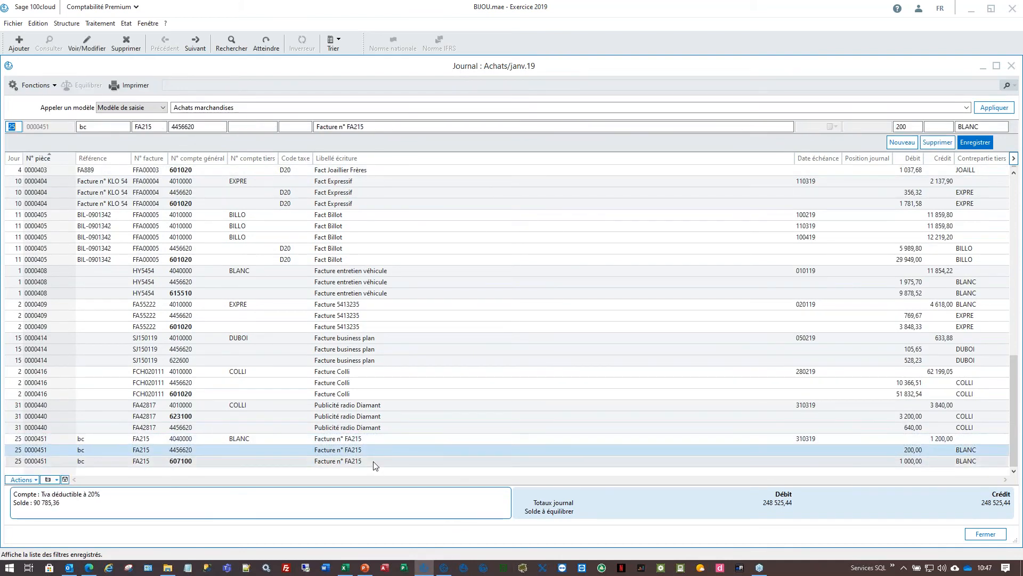
left_click(374, 461)
scroll(266, 410, "up", 1)
scroll(266, 411, "up", 1)
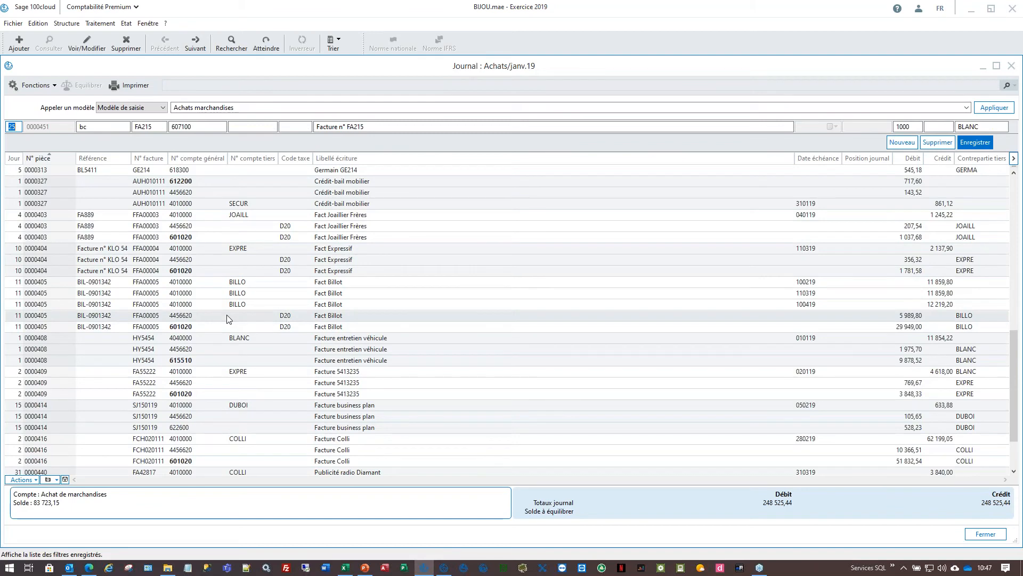
left_click(267, 338)
scroll(79, 224, "down", 2)
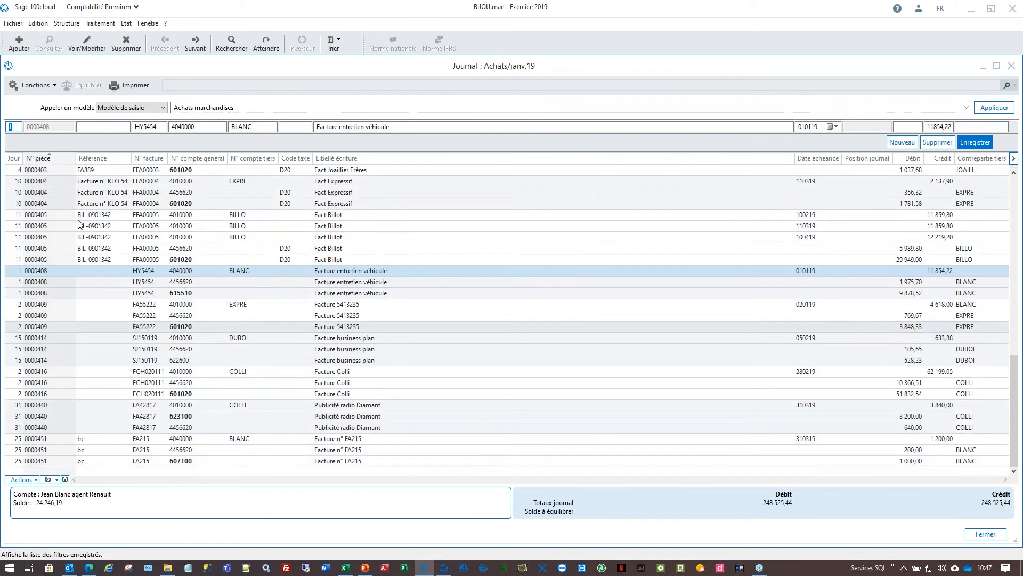
left_click(370, 451)
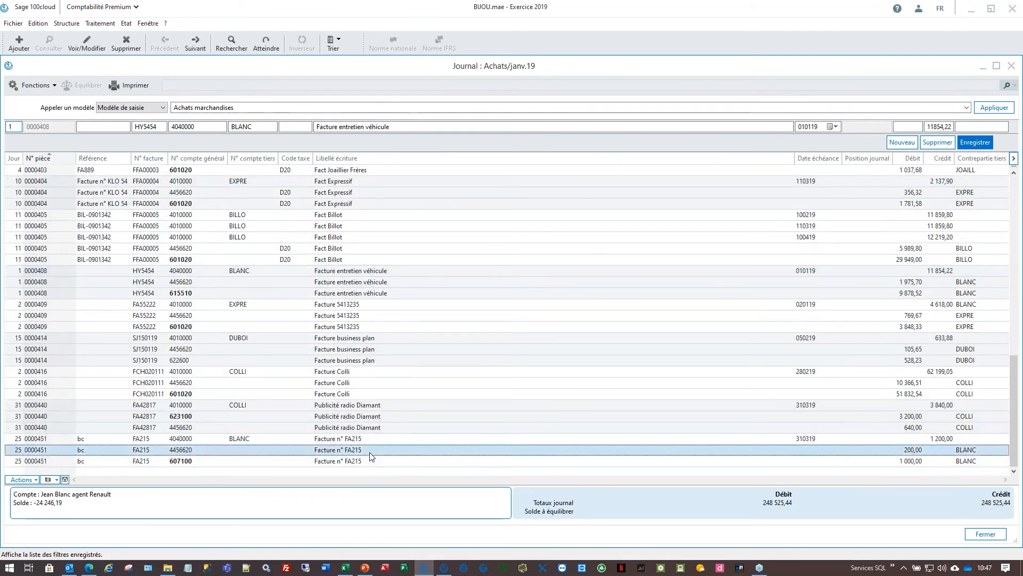
- Reopen the Achats janv.19 journal and check entries 0000451, 0000416, 0000409 and 0000405
key("Escape")
double_click(198, 113)
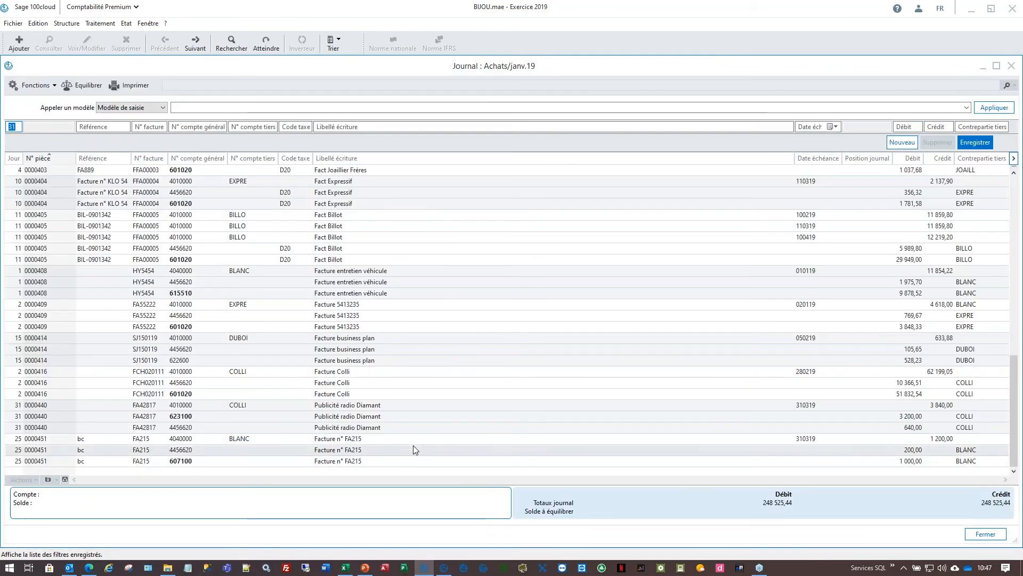
left_click(414, 437)
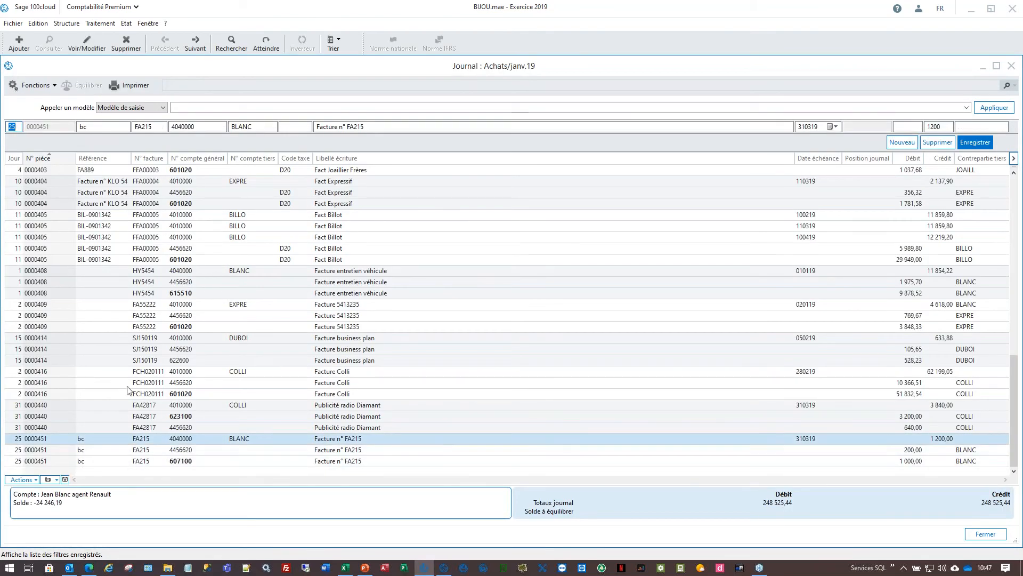
left_click(209, 382)
left_click(350, 328)
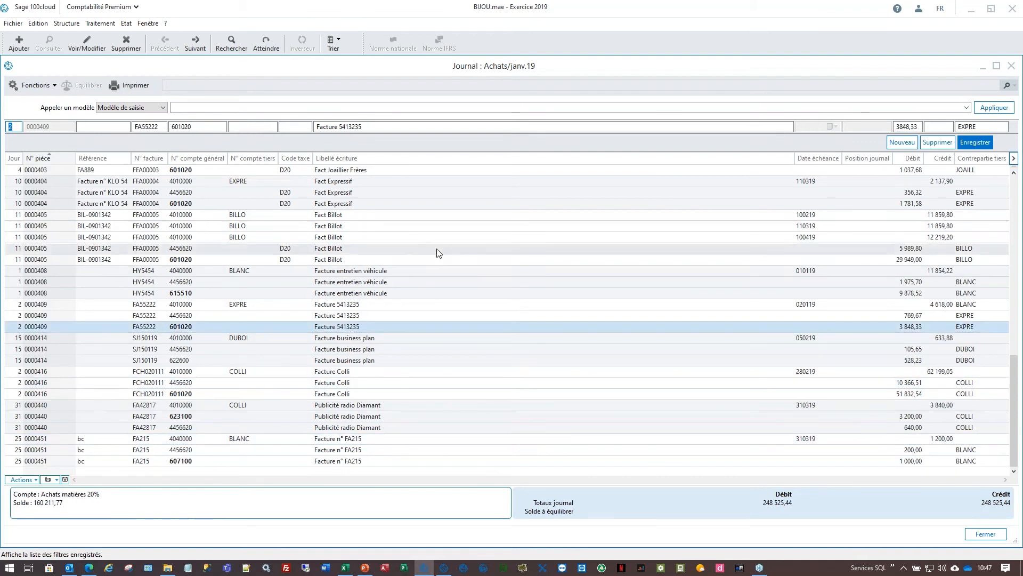
left_click(421, 259)
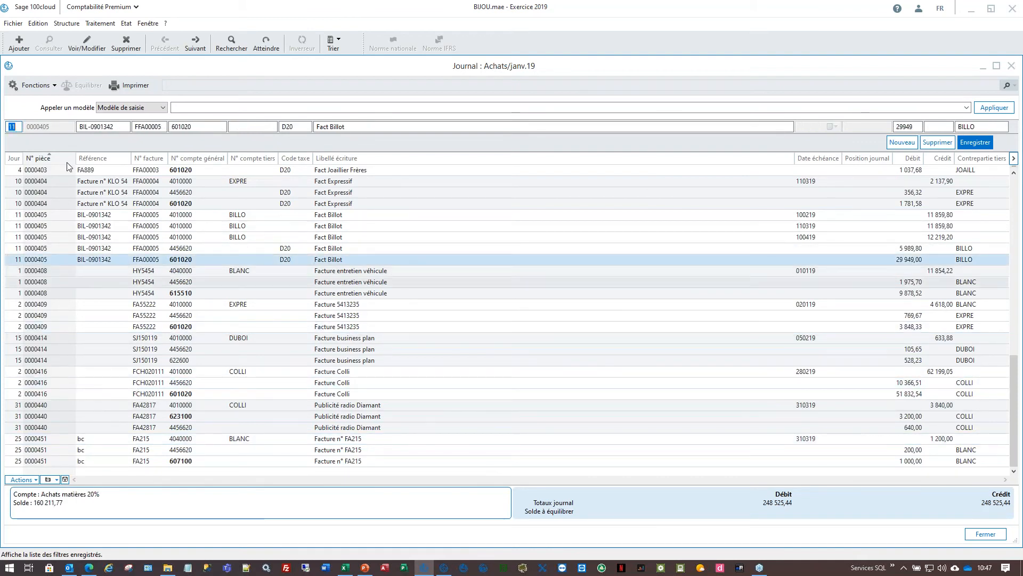
left_click(13, 24)
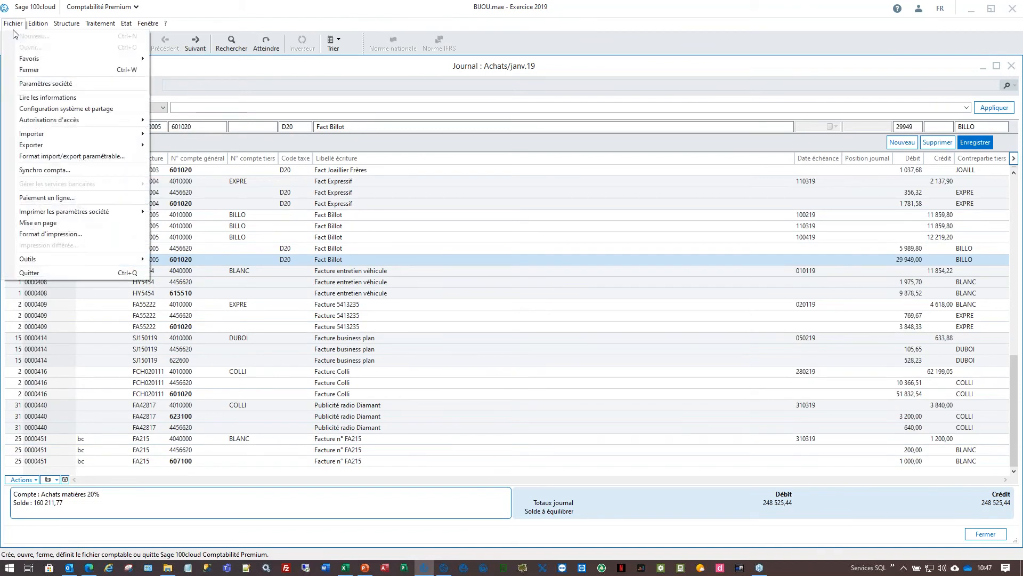
mouse_move(64, 261)
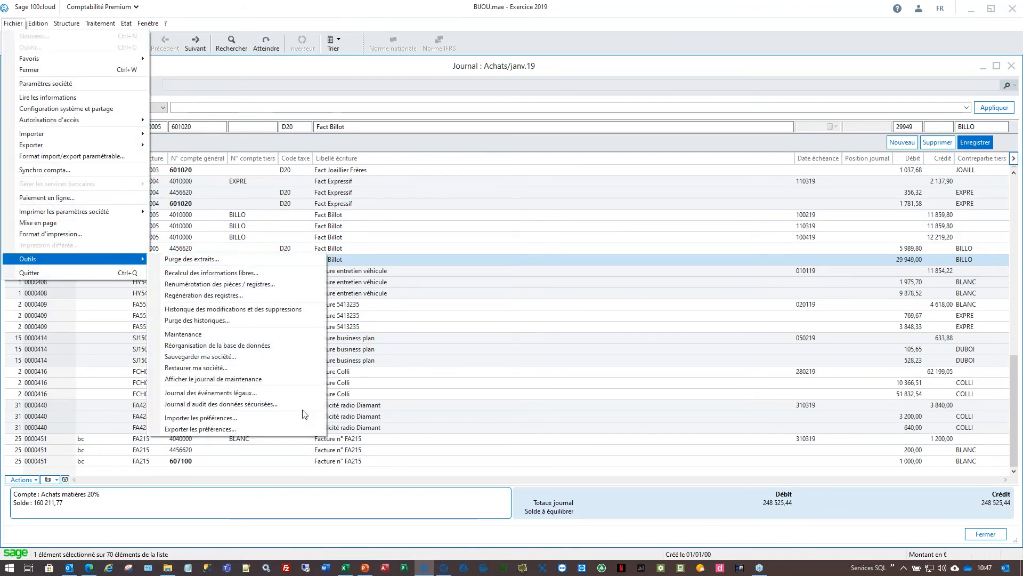
left_click(291, 310)
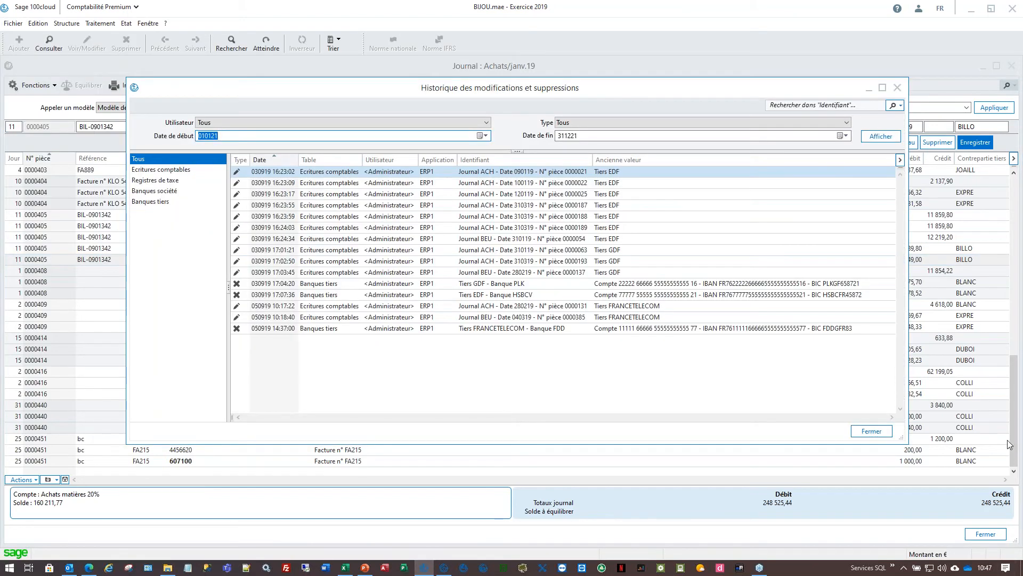
left_click(883, 87)
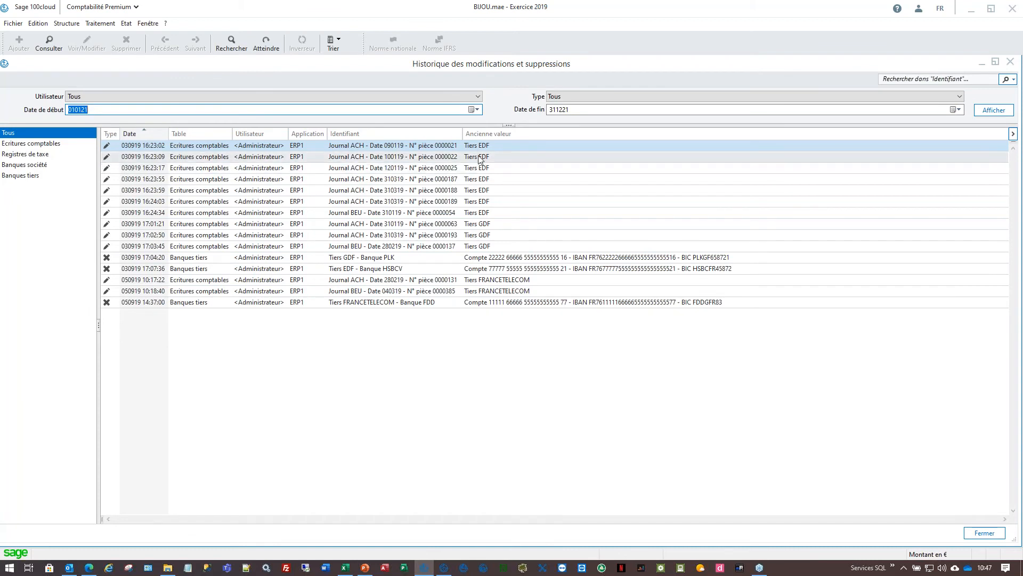
left_click(144, 258)
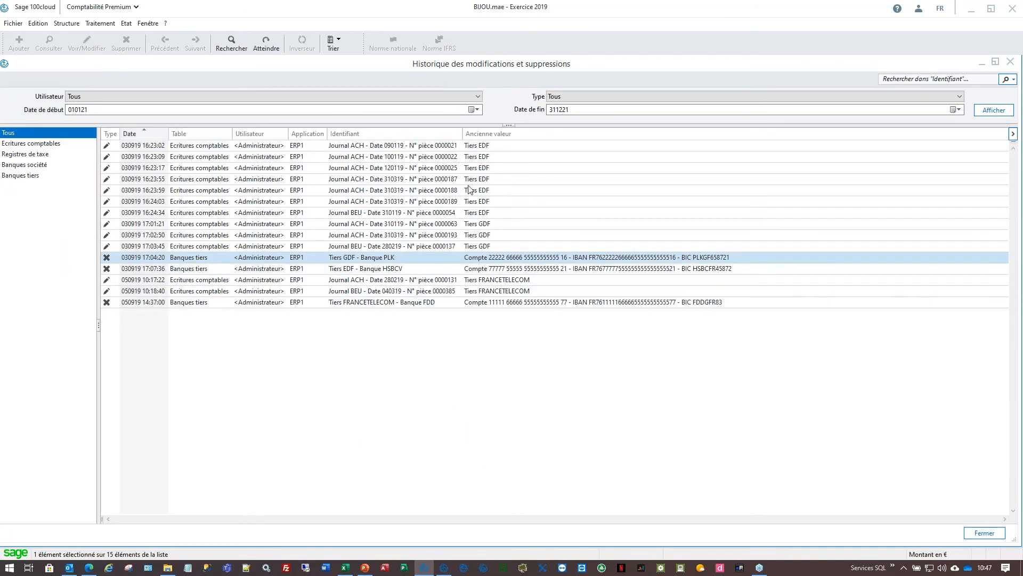
double_click(442, 179)
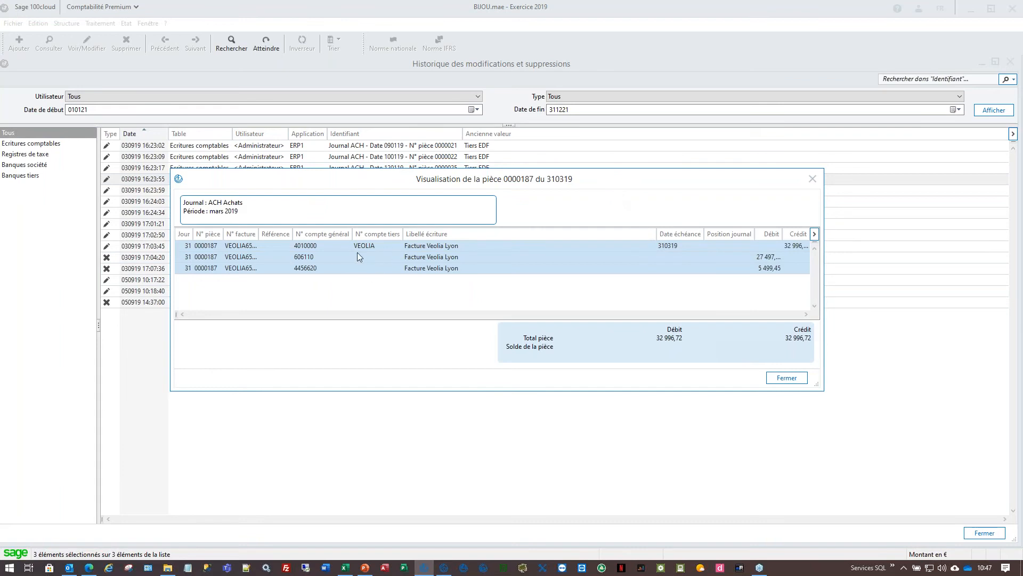
left_click_drag(507, 181, 527, 258)
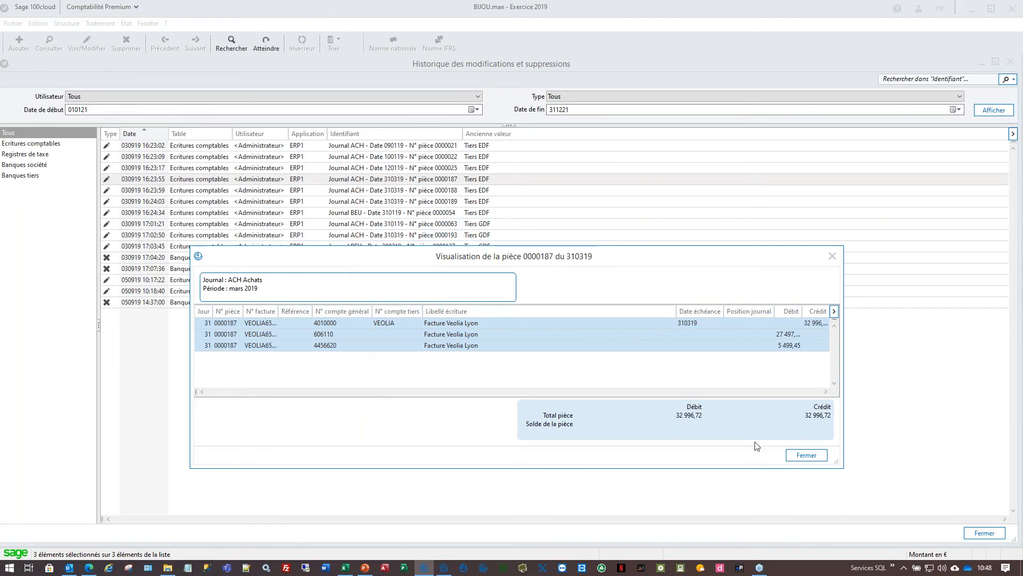
left_click(807, 455)
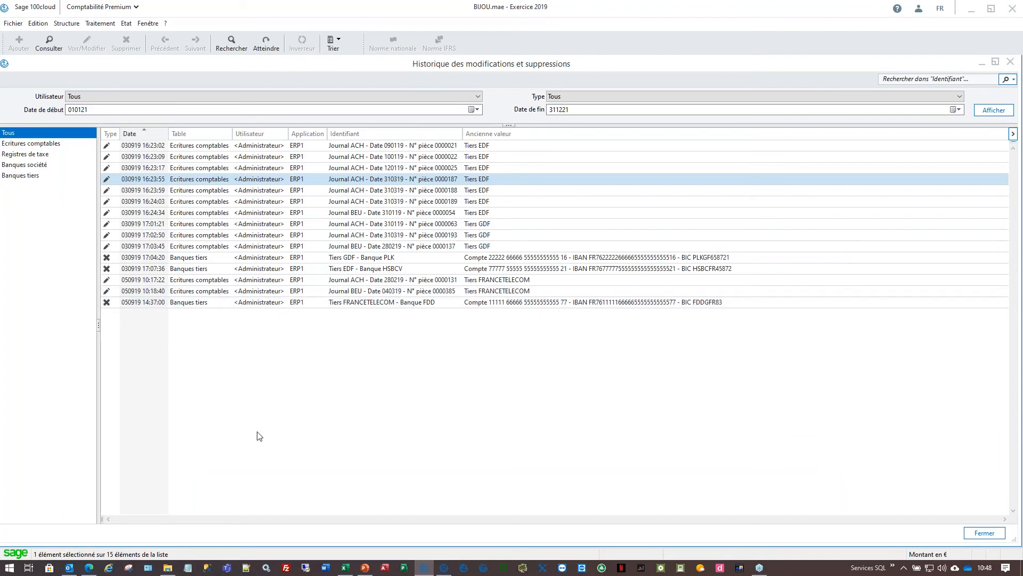
key("Escape")
- Glance at the file functions without choosing anything, then leave the Achats journal
left_click(13, 24)
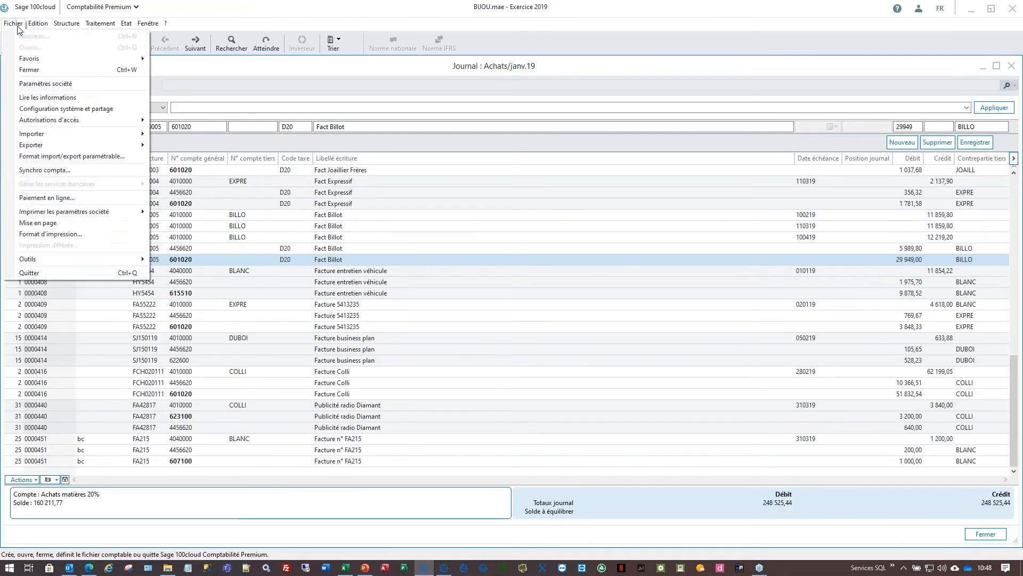
mouse_move(75, 259)
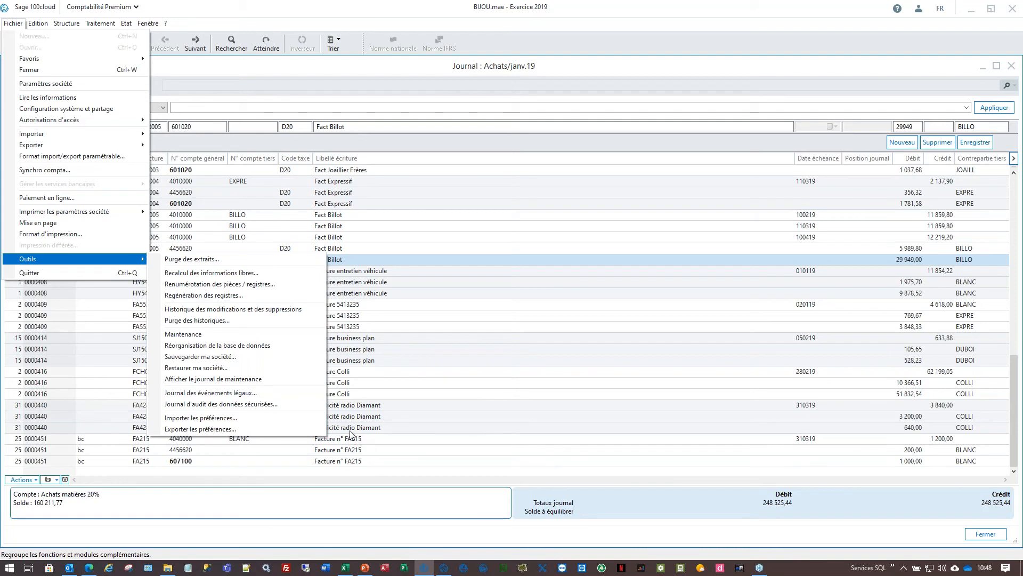
left_click(321, 371)
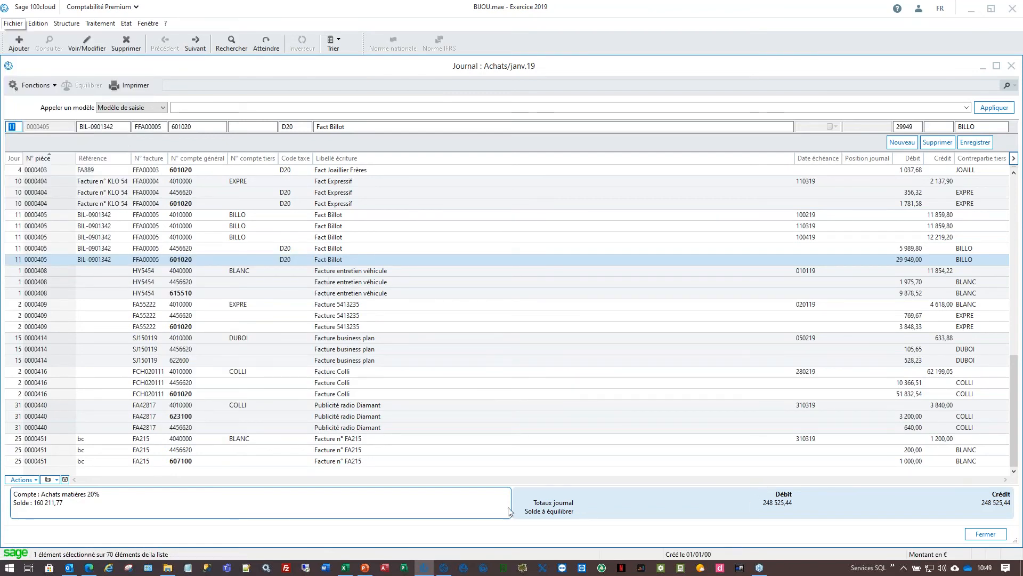
left_click(445, 569)
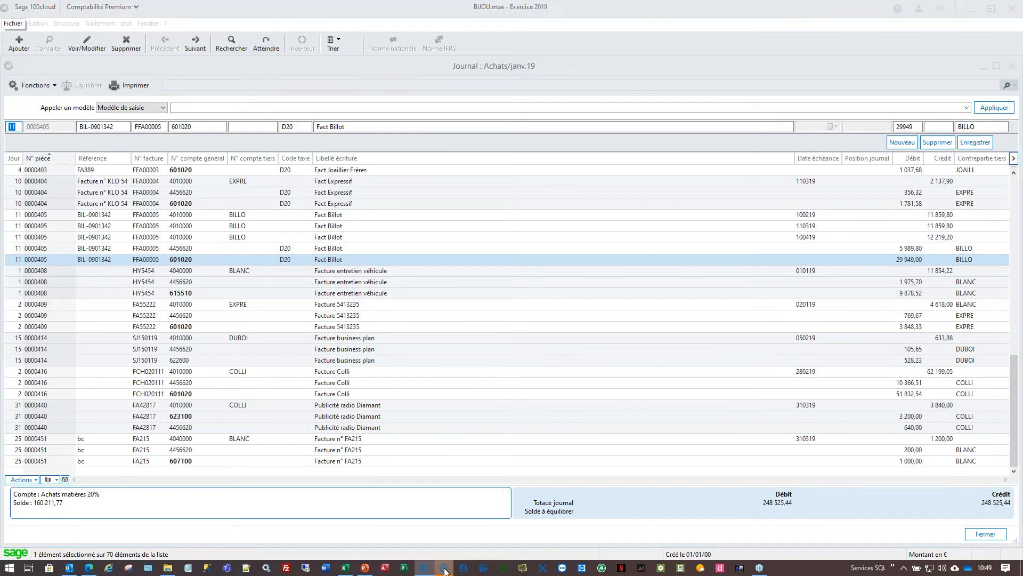
- Open BIJOU.gcm in Gestion commerciale, past the backup notice, and list Documents des ventes
left_click(969, 8)
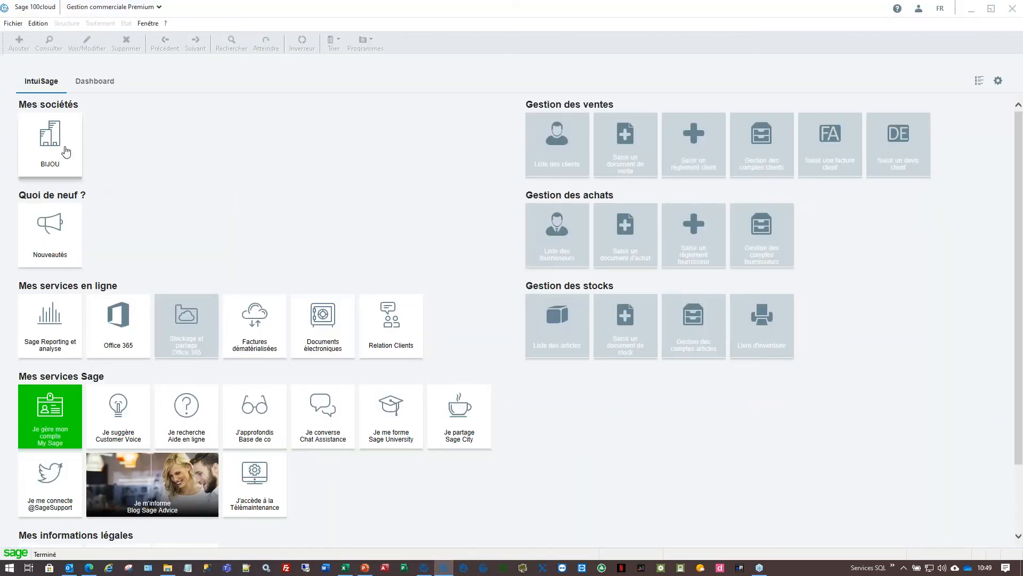
left_click(67, 152)
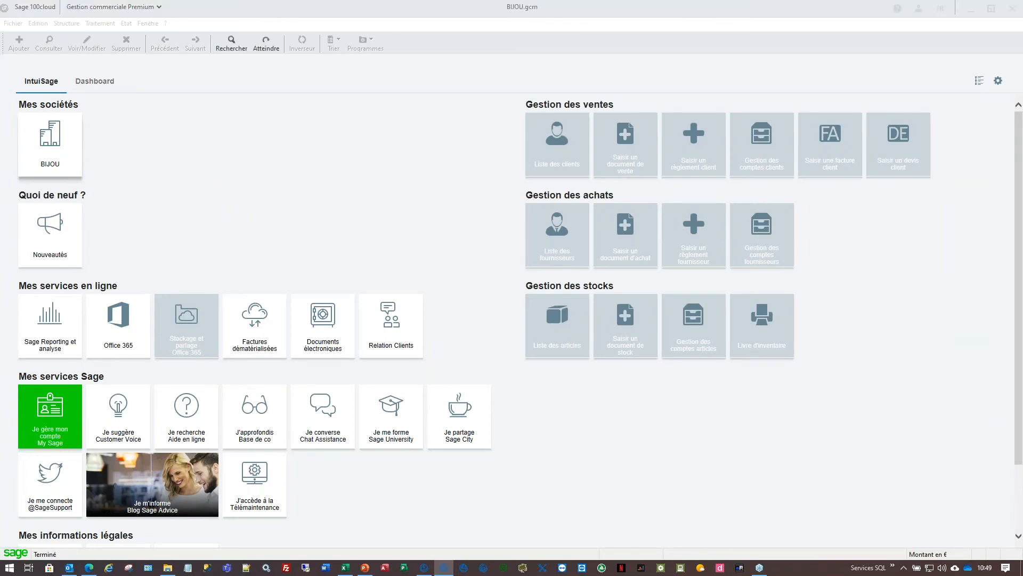
key("Return")
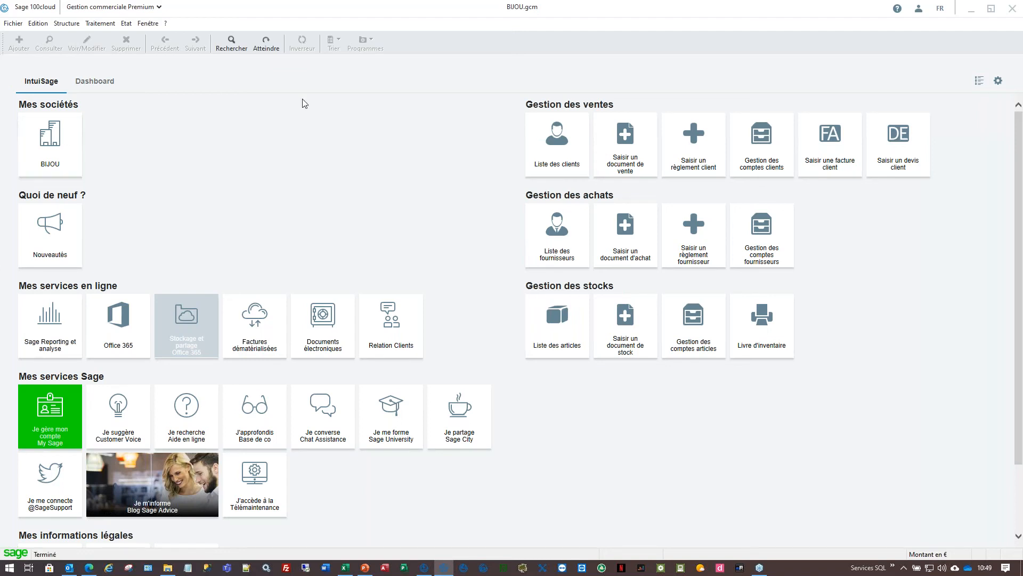
left_click(111, 25)
left_click(128, 36)
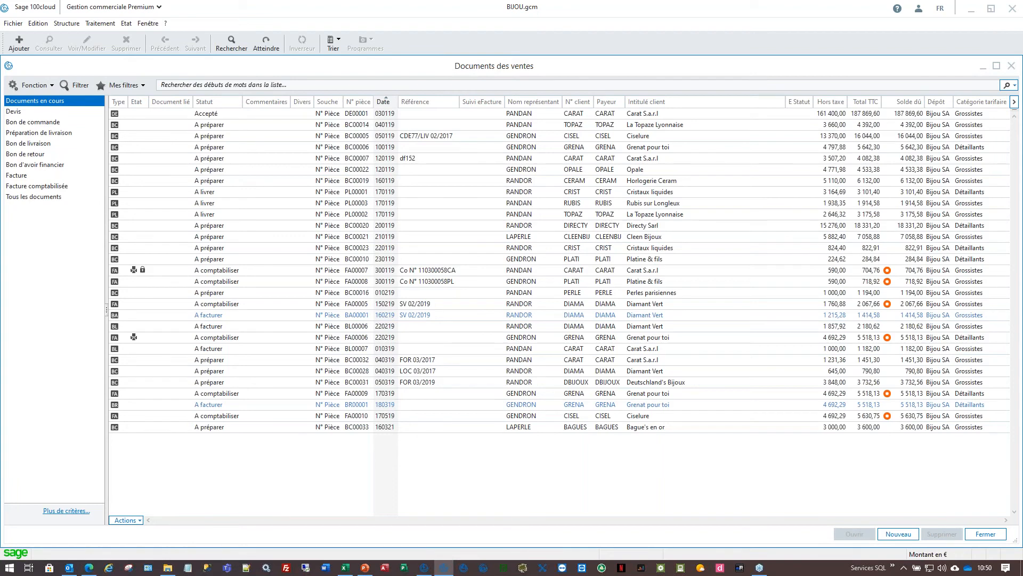
key("alt+Tab")
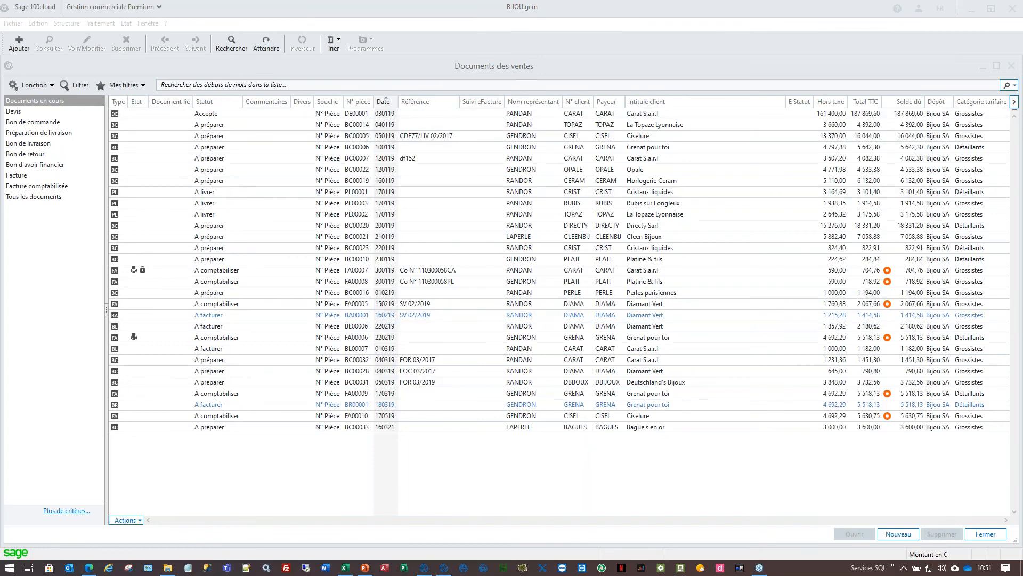
left_click(508, 184)
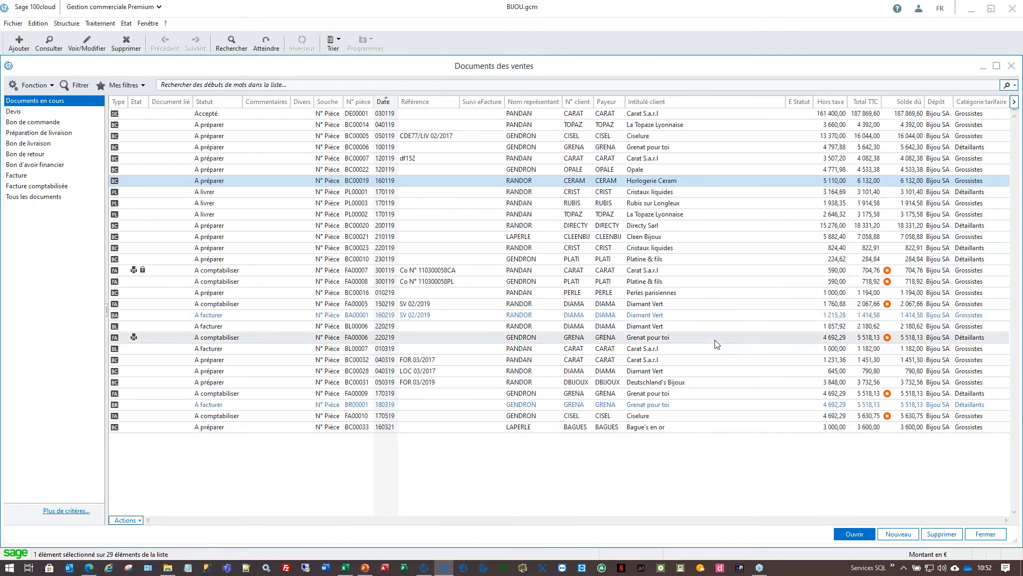
- Filter sales documents to all invoices, FA00005 to FA00010, and select FA00010 for Ciselure
left_click(78, 177)
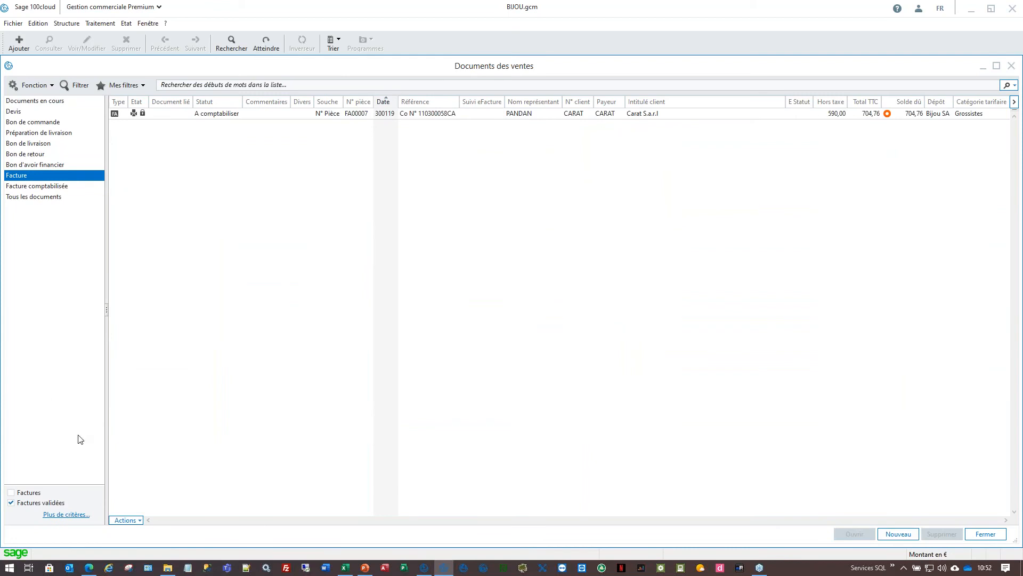
left_click(35, 492)
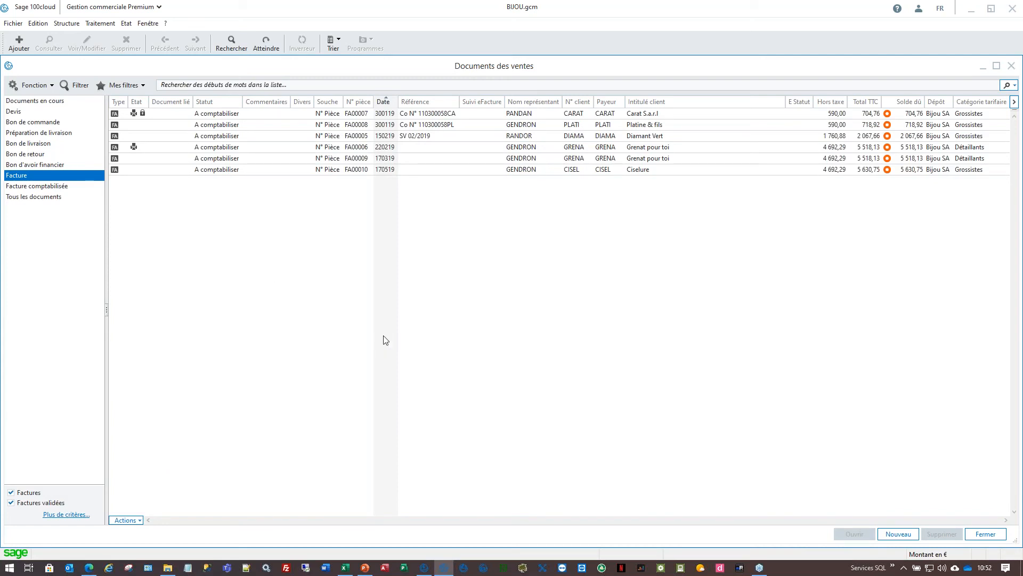
left_click(165, 24)
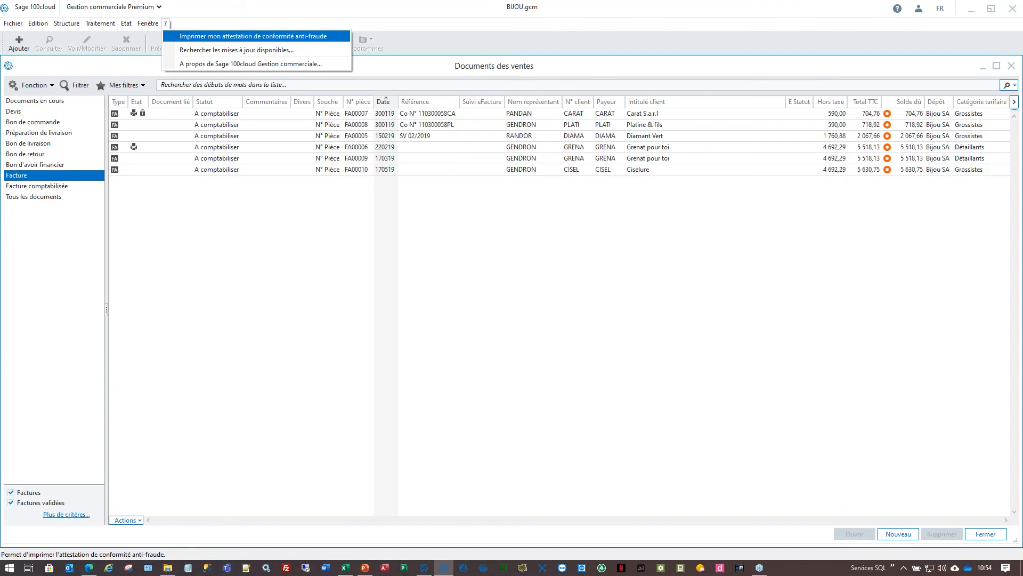
left_click(226, 170)
- Open invoice FA00010 for CISEL, look at its print options, then close it unchanged
double_click(227, 170)
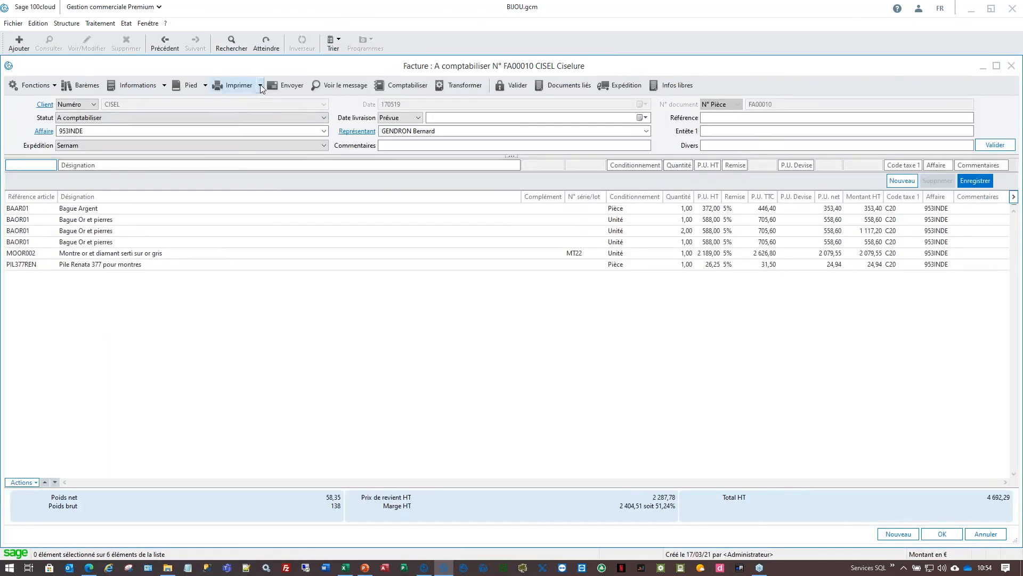
left_click(260, 86)
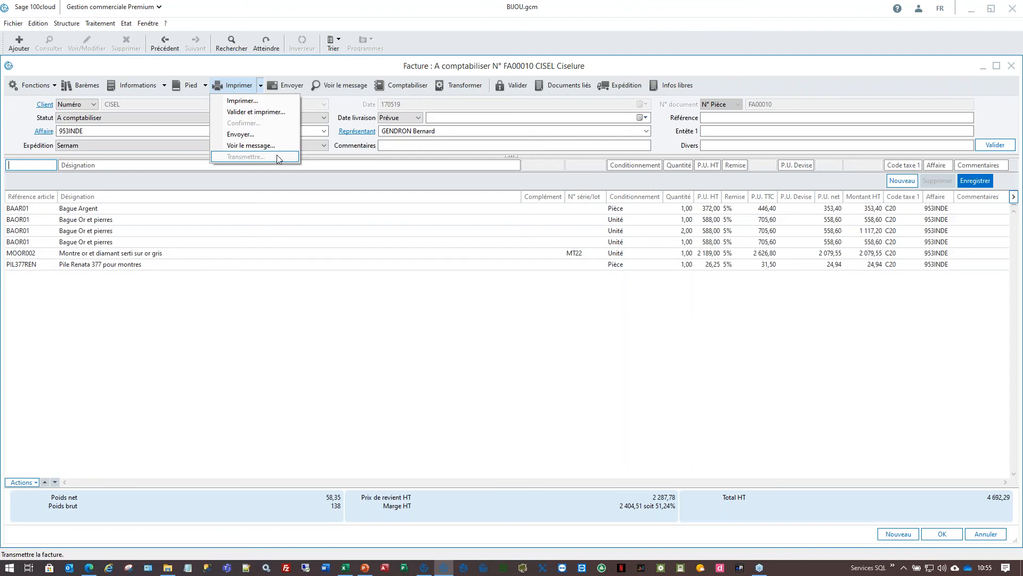
left_click(400, 408)
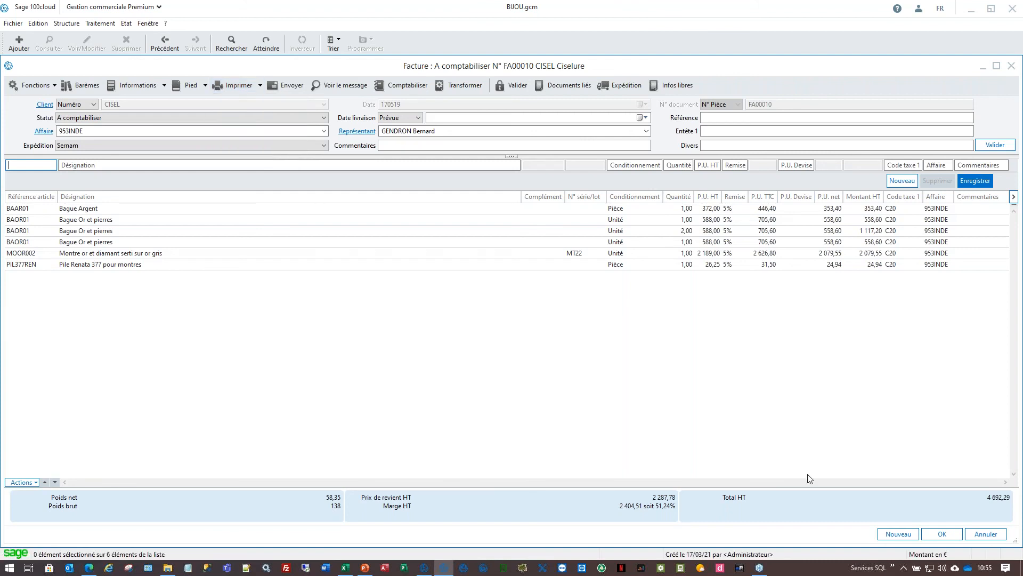
left_click(1005, 538)
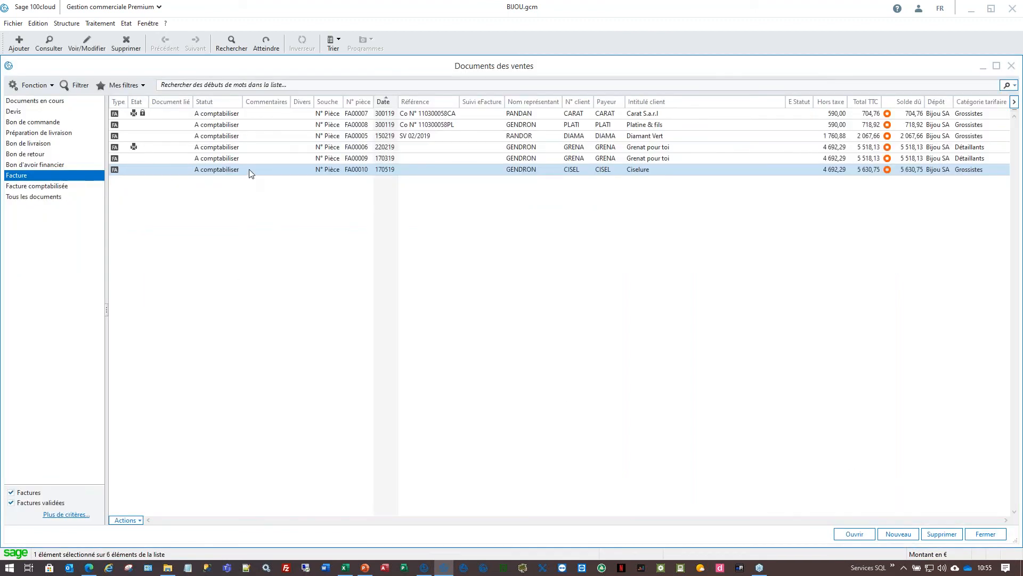
- Print unvalidated invoice FA00010 to Facture_CISEL_FA00010_20190517.pdf on the desktop, then minimize Sage
double_click(251, 169)
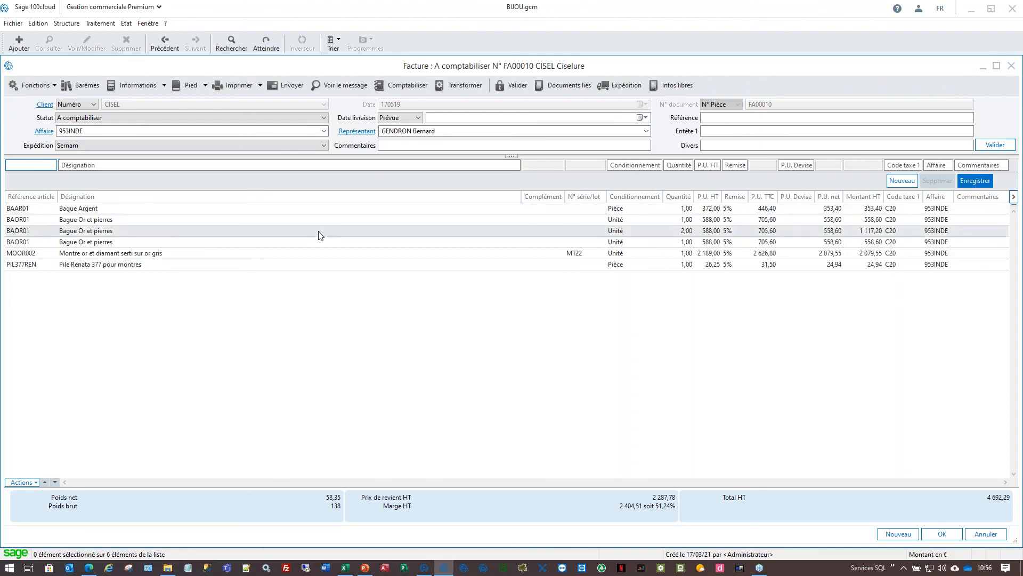
left_click(234, 85)
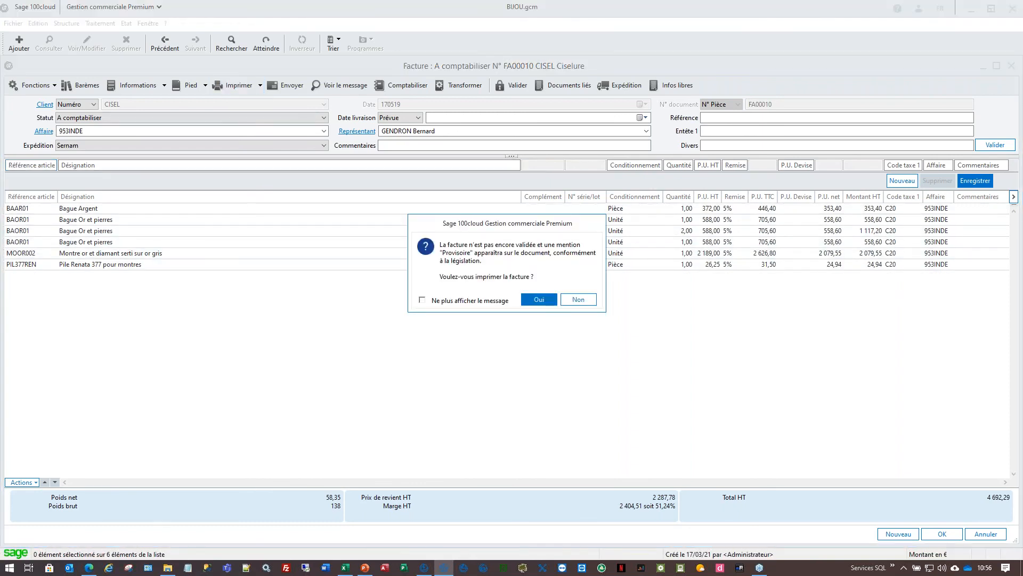
left_click(539, 299)
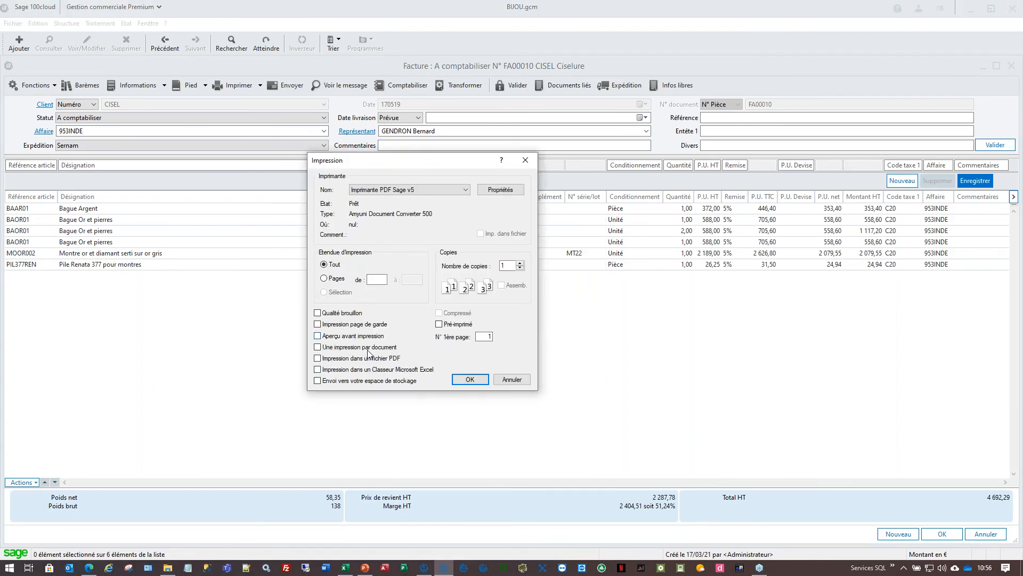
left_click(468, 380)
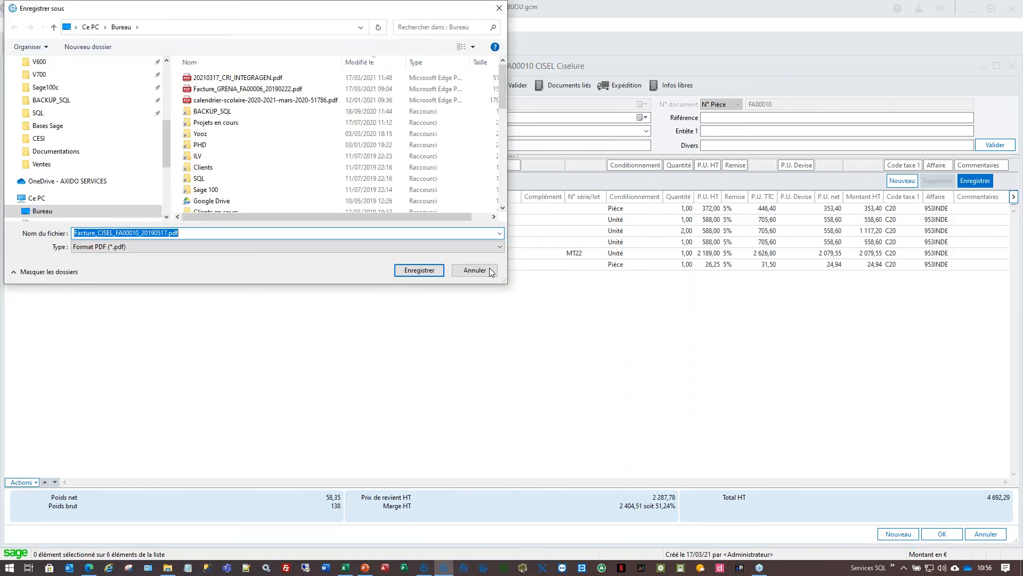
left_click(425, 274)
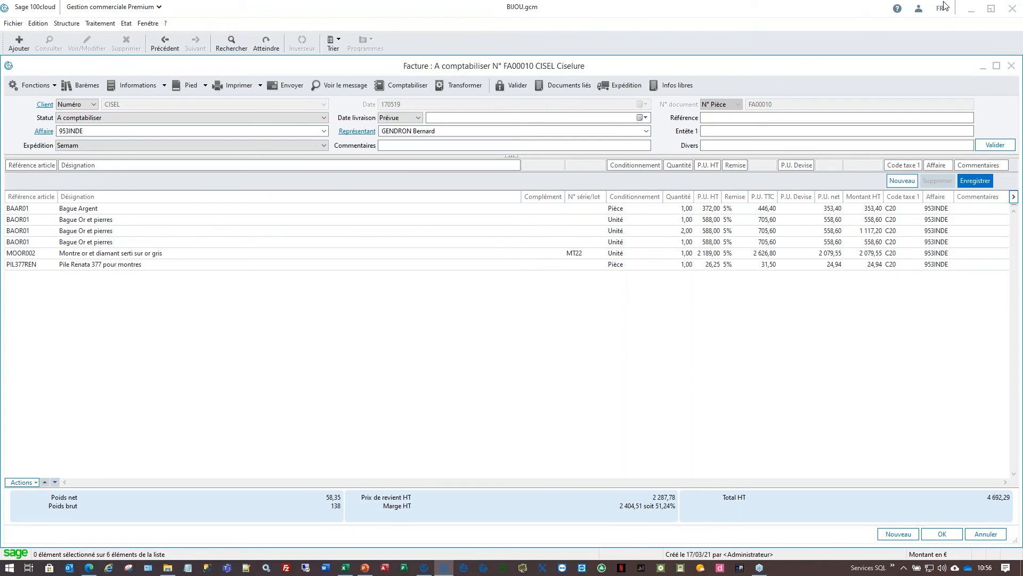
left_click(972, 13)
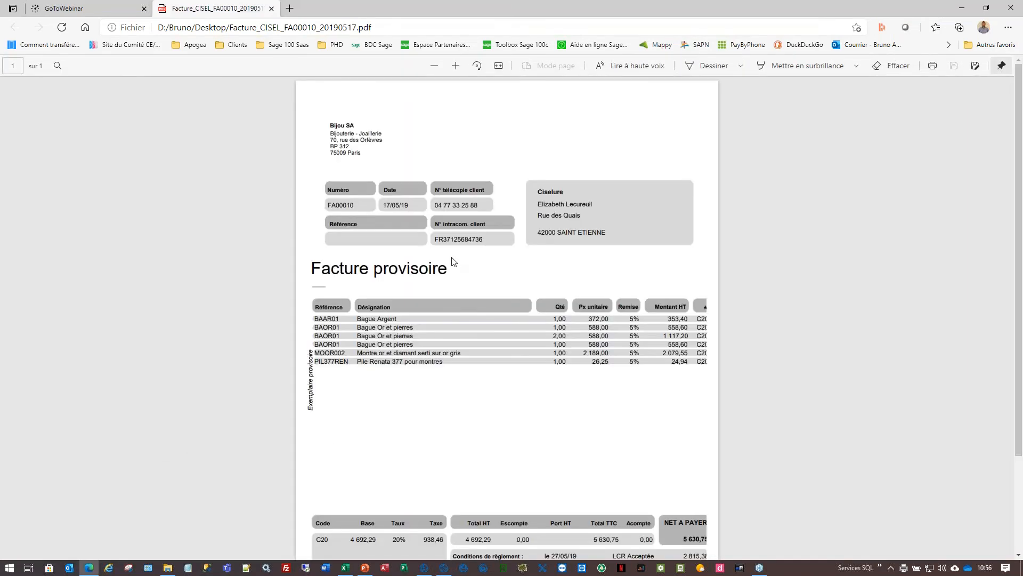
- Review the Facture provisoire PDF from its heading down to the footer, then return to Sage
left_click_drag(318, 261, 445, 271)
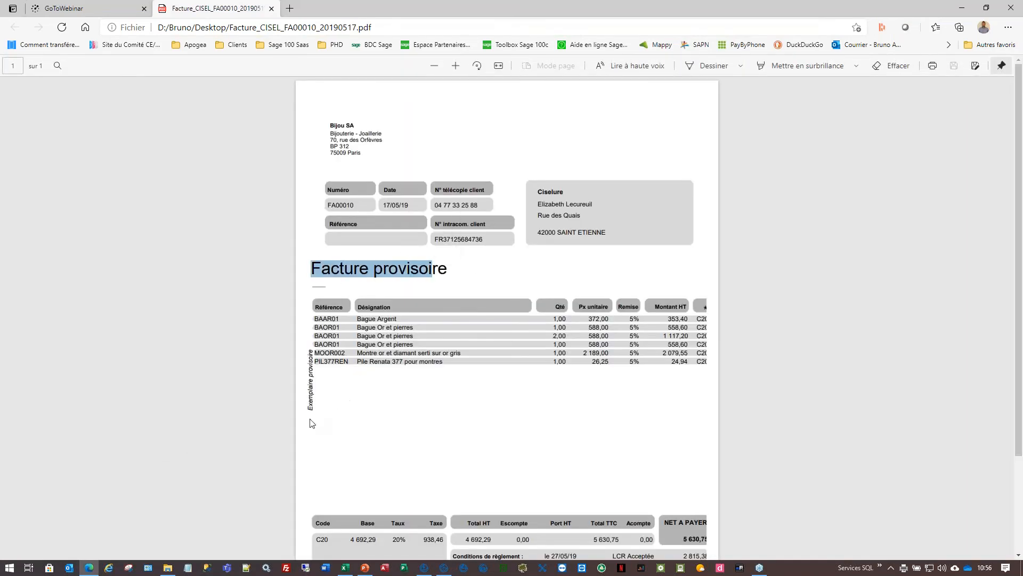
left_click(312, 388)
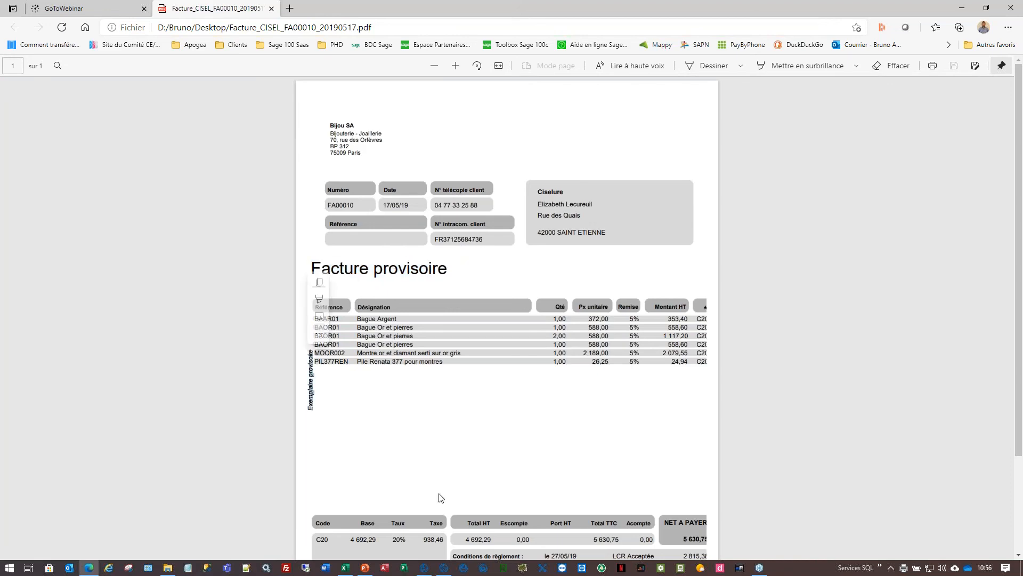
scroll(472, 468, "down", 2)
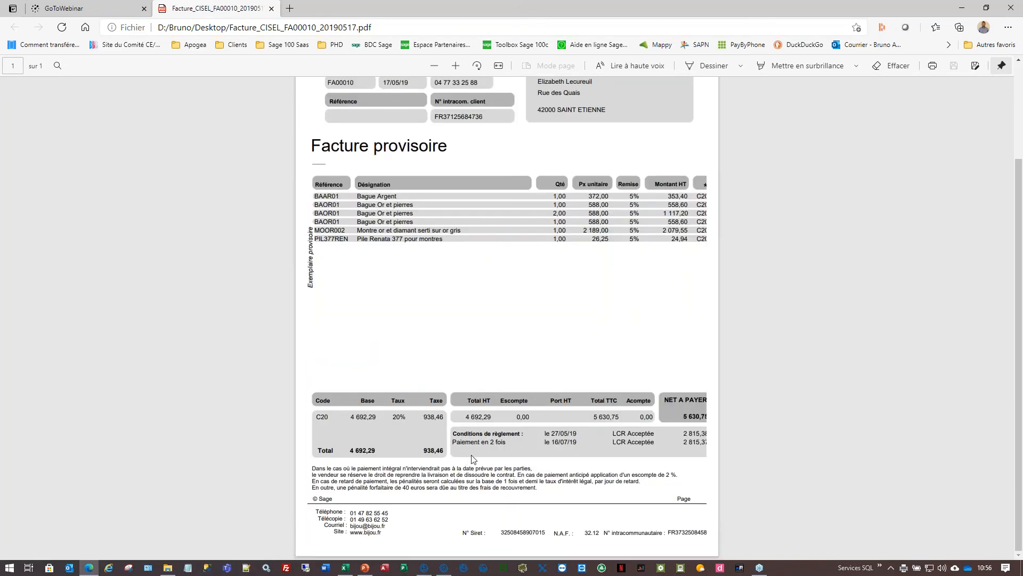
left_click(444, 568)
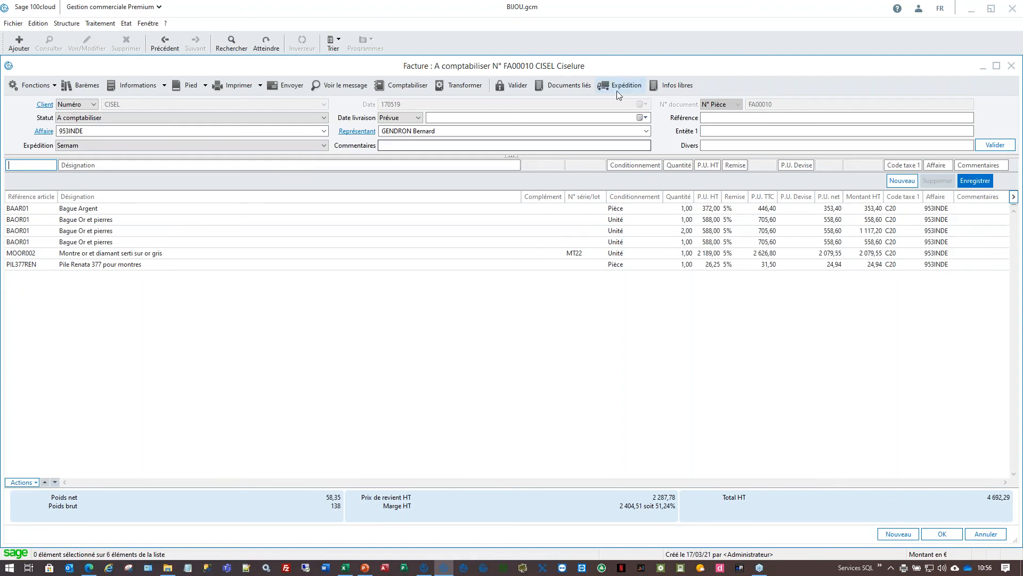
- Validate invoice FA00010 and inspect its BAOR01, PIL377REN, Bague Argent and MOOR002 lines
left_click(520, 85)
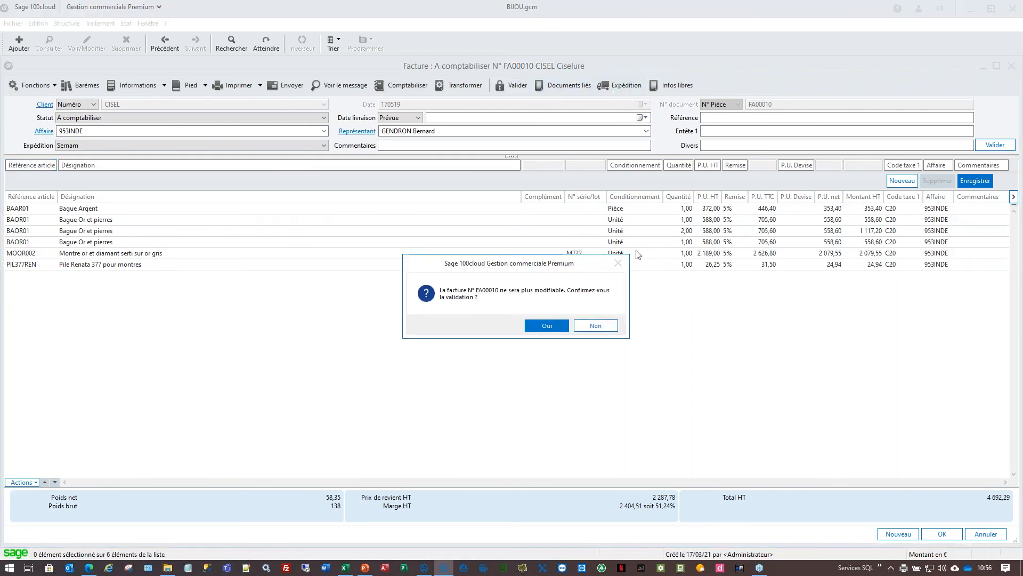
left_click(549, 327)
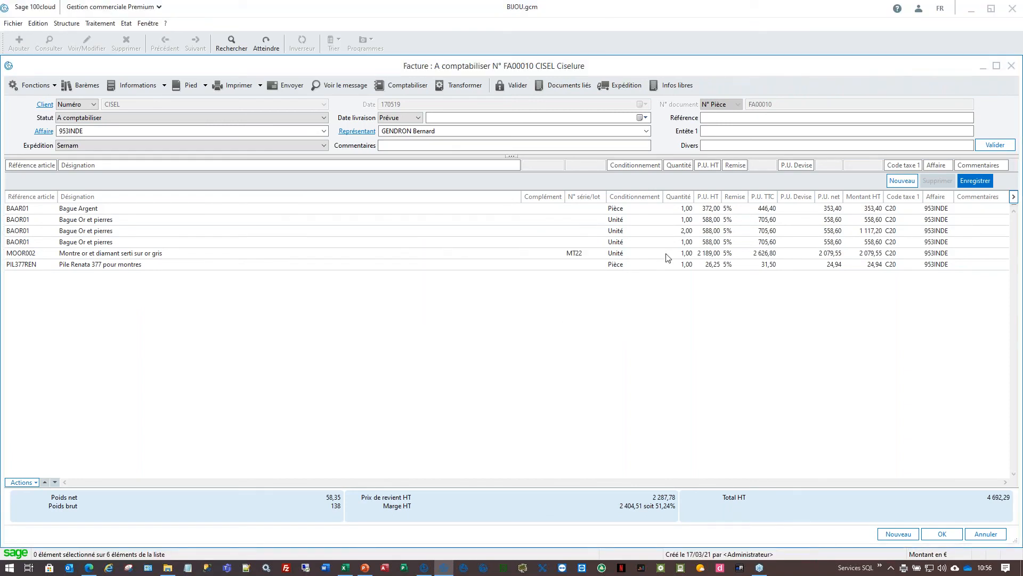
left_click(666, 223)
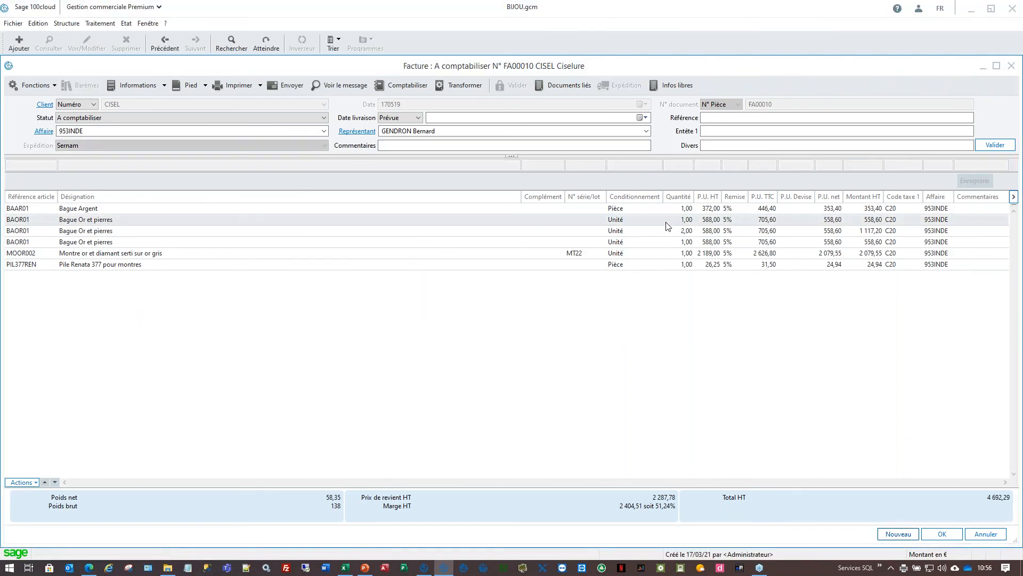
left_click(388, 262)
left_click(377, 232)
left_click(377, 208)
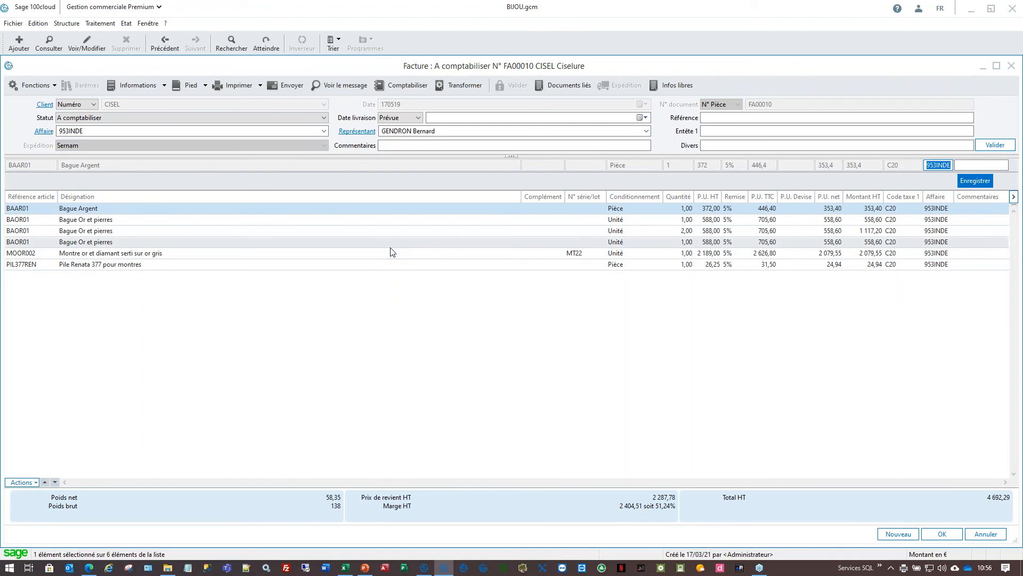
left_click(392, 243)
left_click(402, 266)
left_click(751, 230)
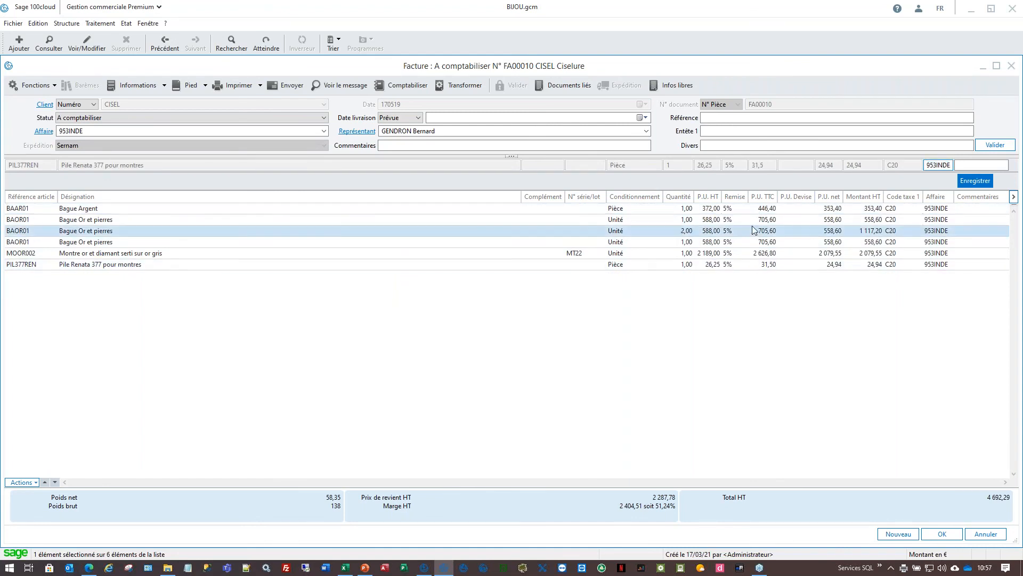
left_click(756, 253)
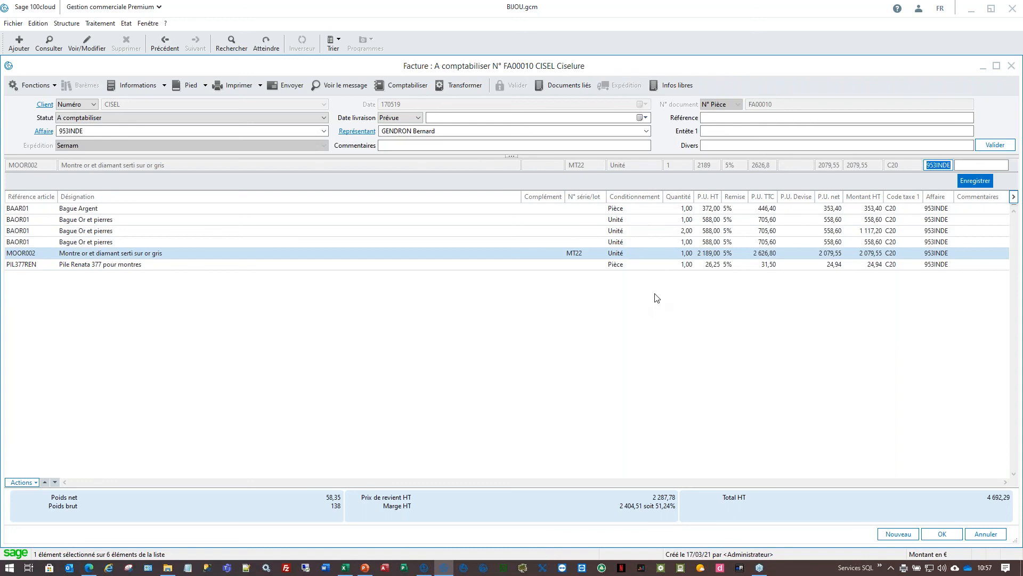
- Print-preview invoice FA00010, showing 5 630,75 net to pay, then close the preview
left_click(524, 142)
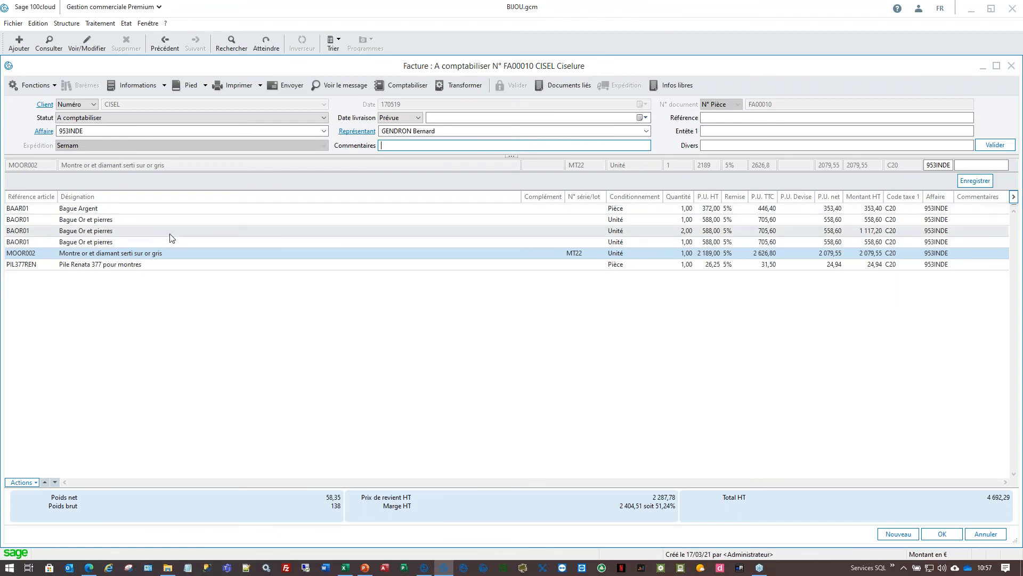
left_click(229, 91)
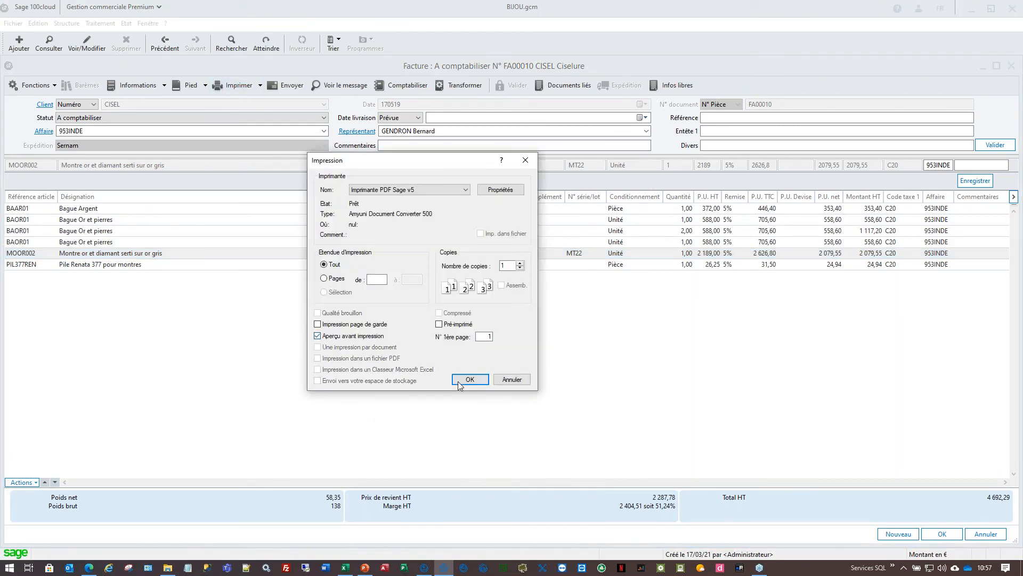
left_click(459, 381)
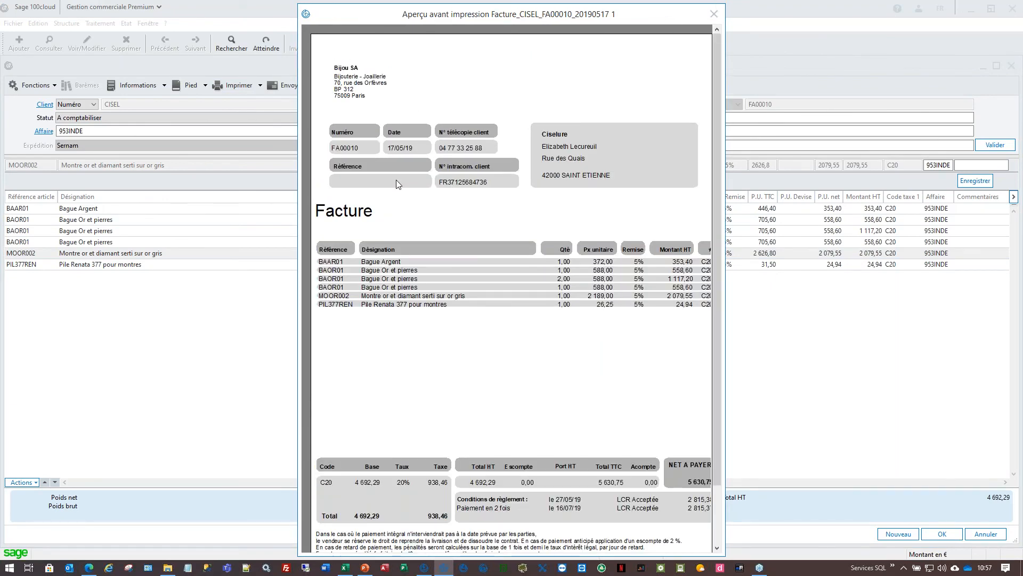
key("Escape")
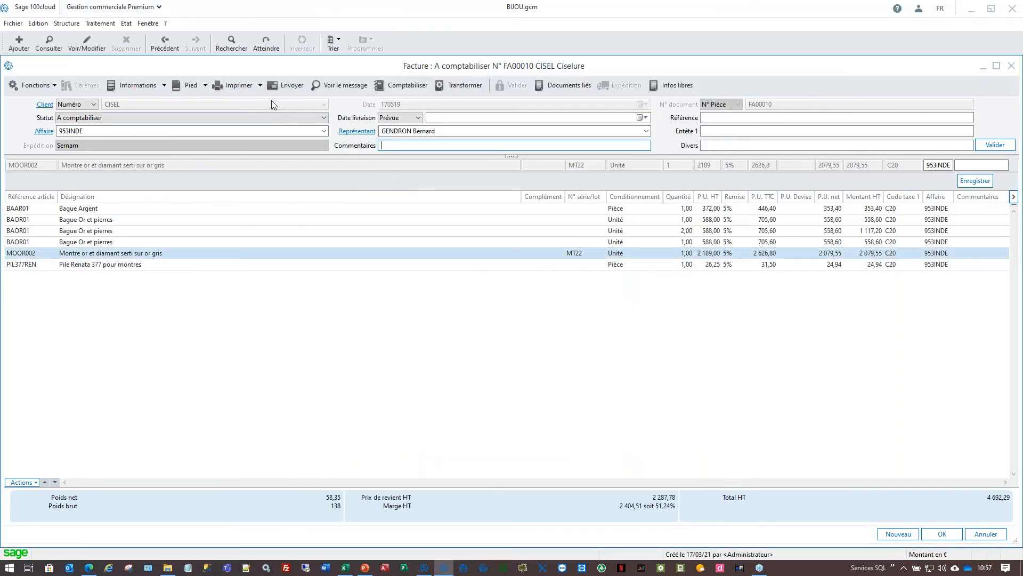
- Generate the FA00010 e-mail and review its greeting, invoice sentence and sender signature
left_click(340, 88)
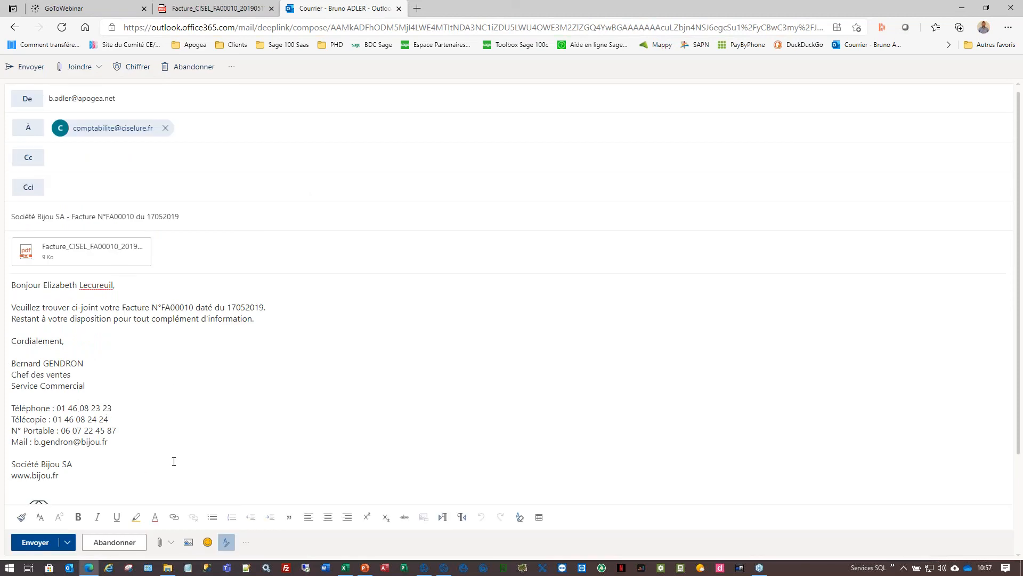
left_click_drag(47, 284, 114, 285)
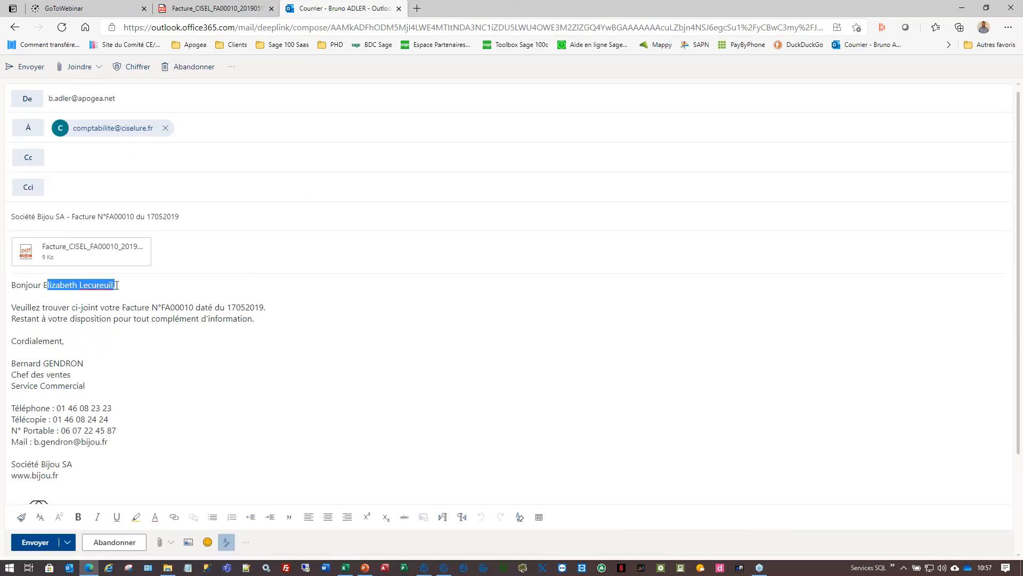
left_click_drag(50, 308, 68, 319)
left_click(176, 307)
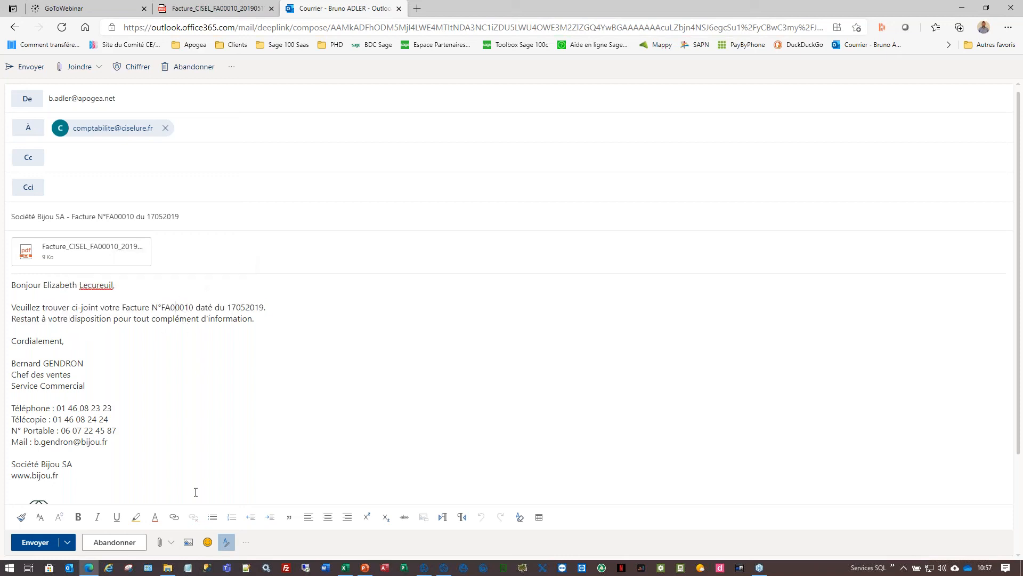
left_click_drag(41, 363, 85, 385)
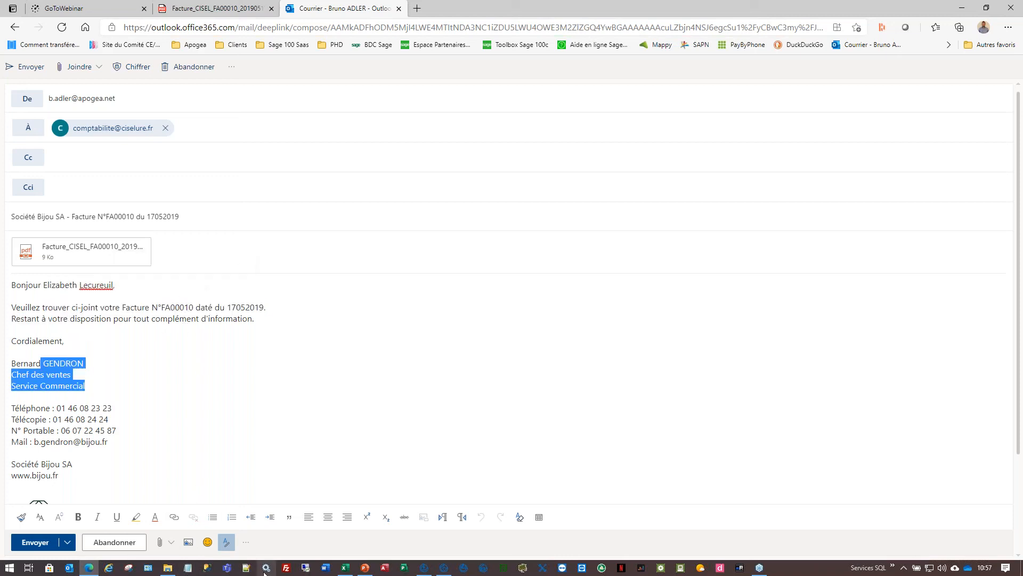
scroll(160, 410, "down", 2)
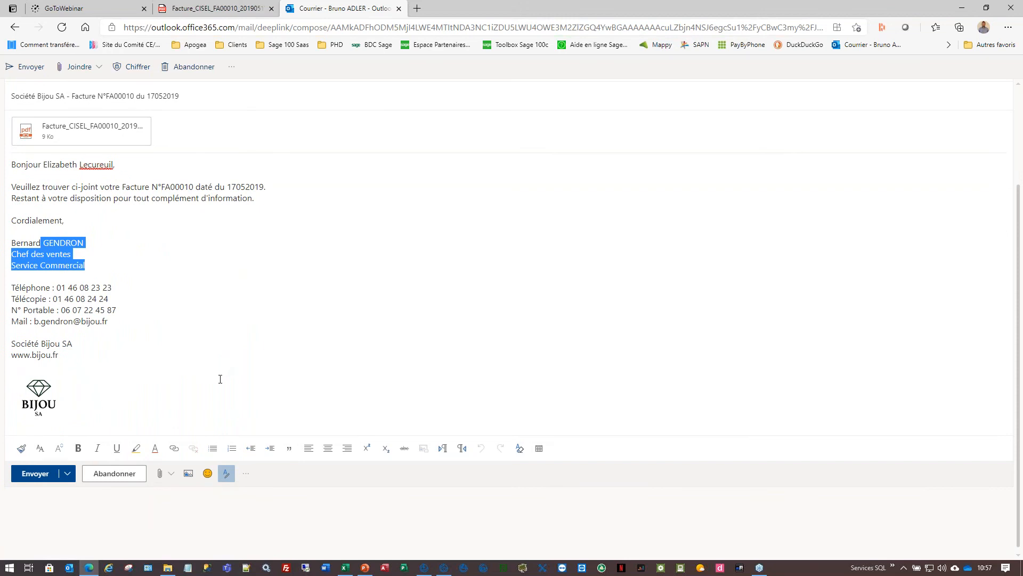
scroll(220, 378, "up", 2)
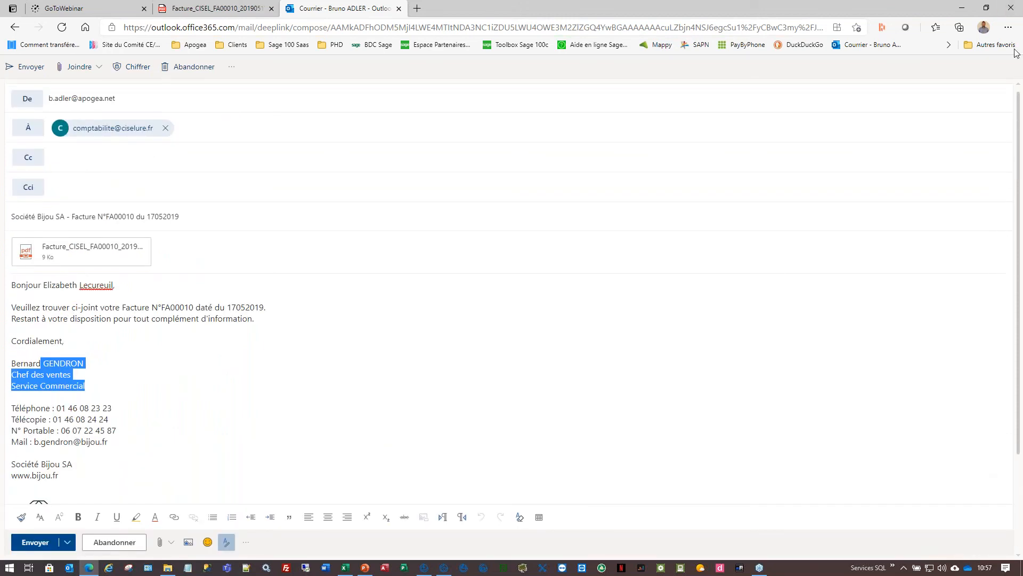
- On the CISEL client card, show the Facture print options and the Service contact adressé list
left_click(962, 8)
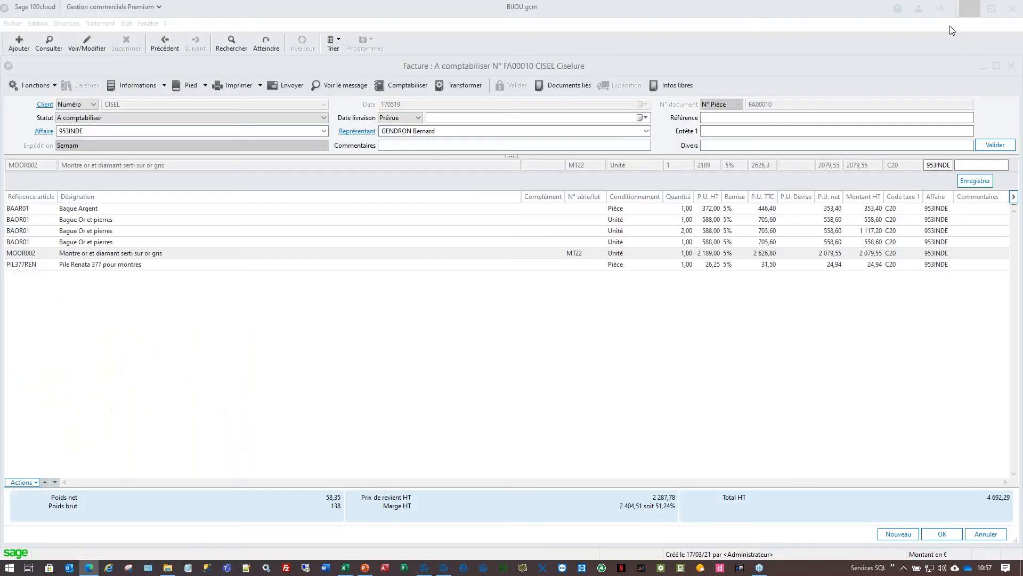
left_click(43, 104)
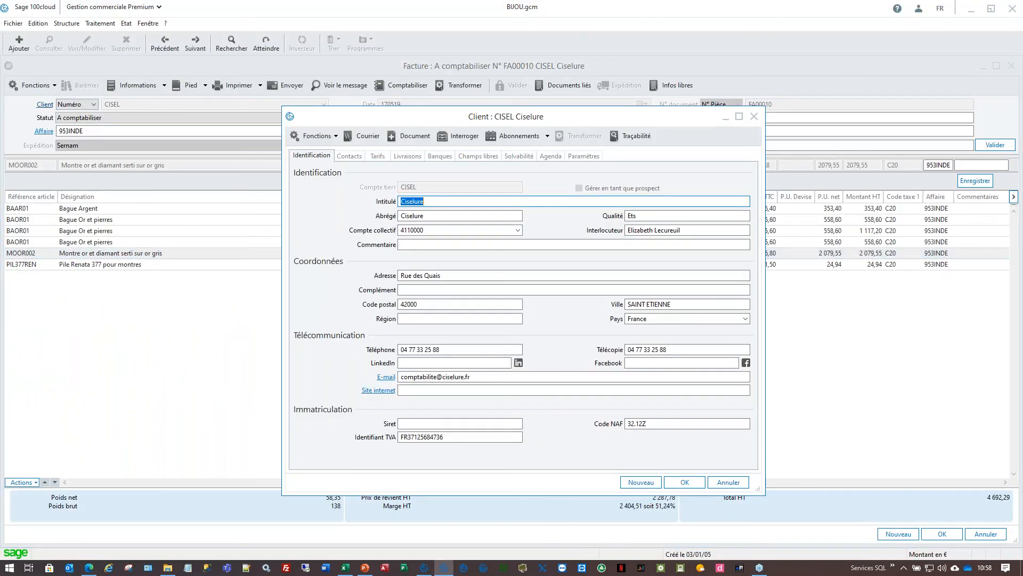
left_click(584, 157)
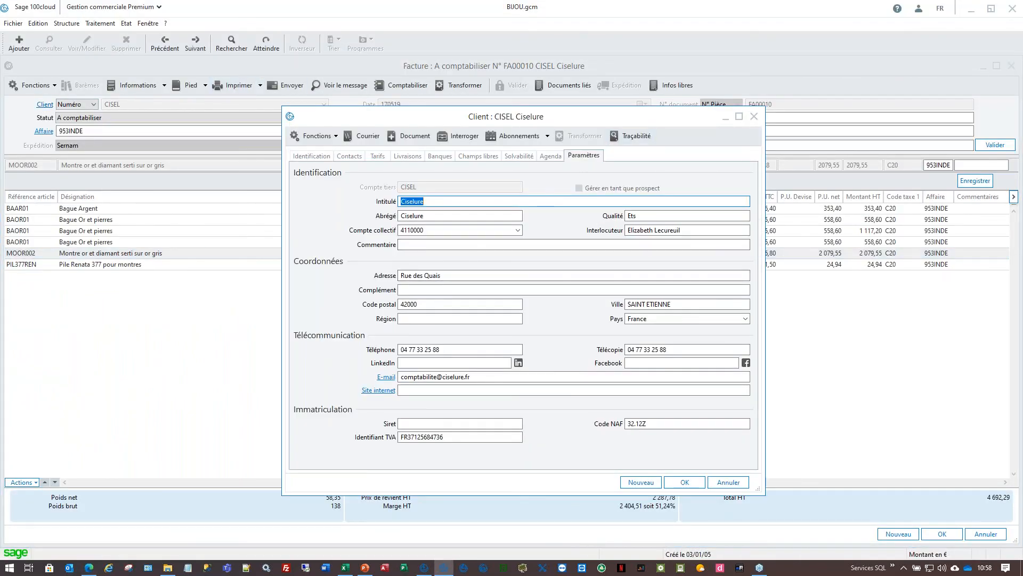
left_click(341, 205)
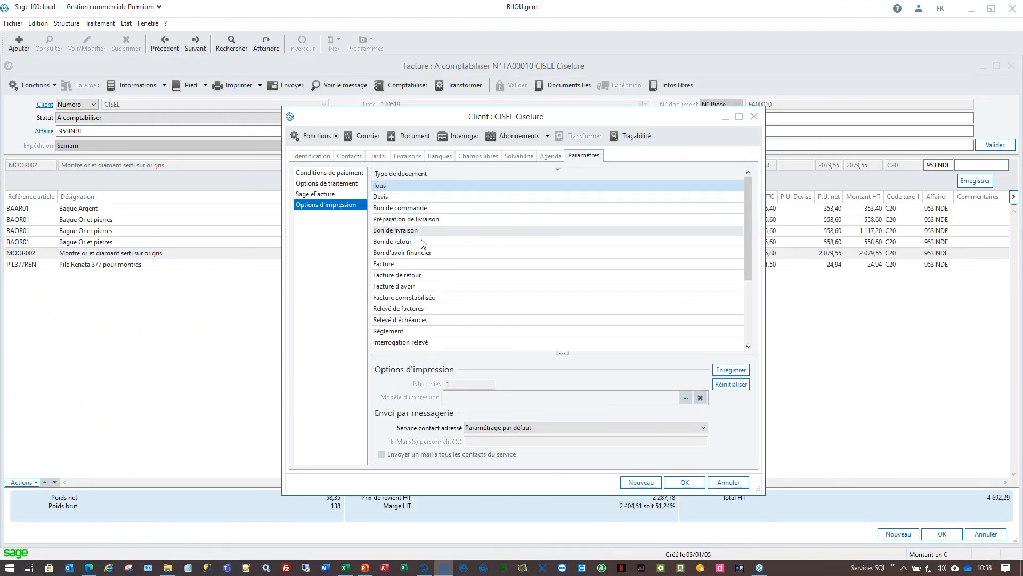
left_click(394, 263)
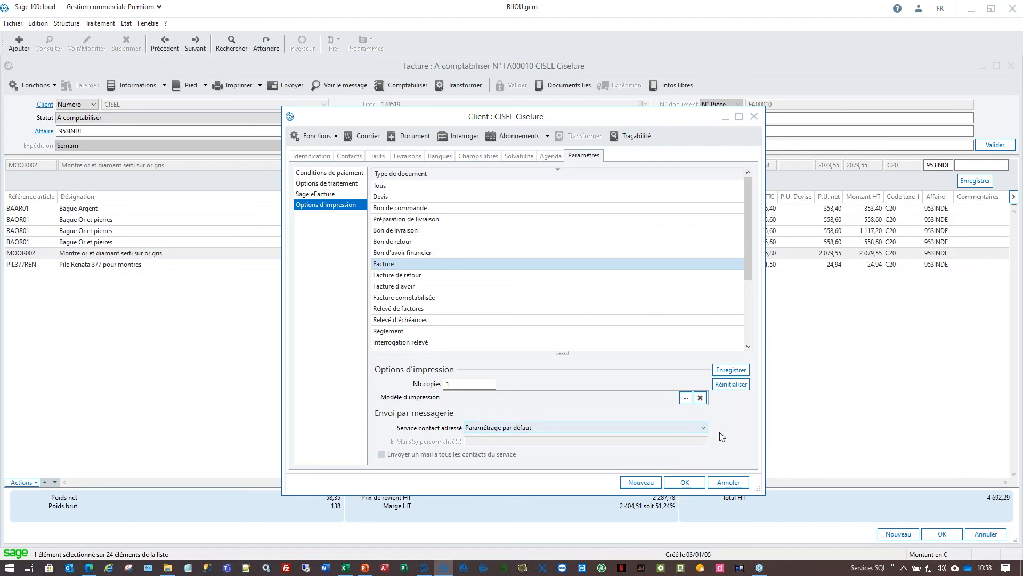
left_click(698, 430)
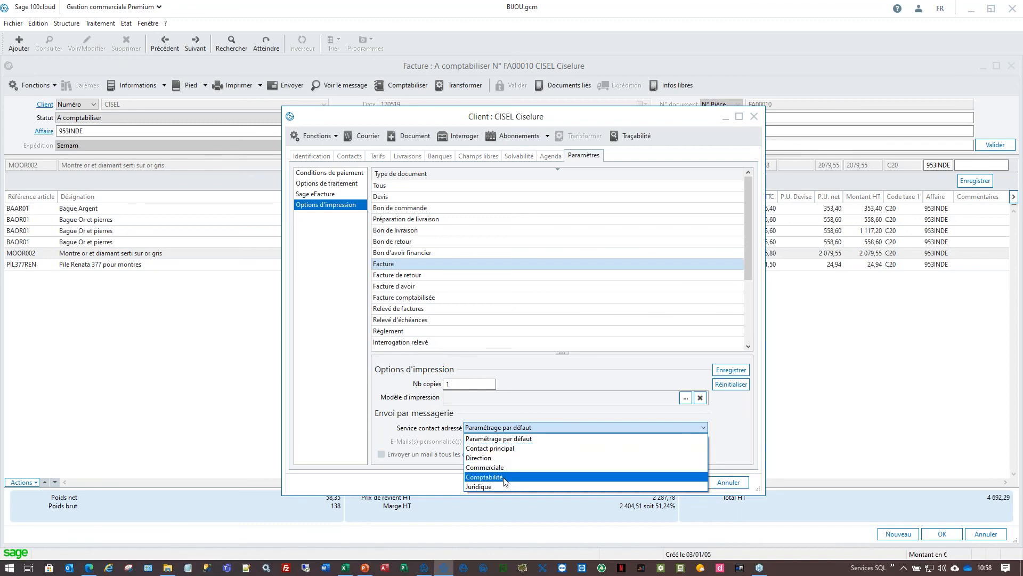
- Address invoice e-mails to all Direction service contacts plus a custom e-mail address
left_click(494, 458)
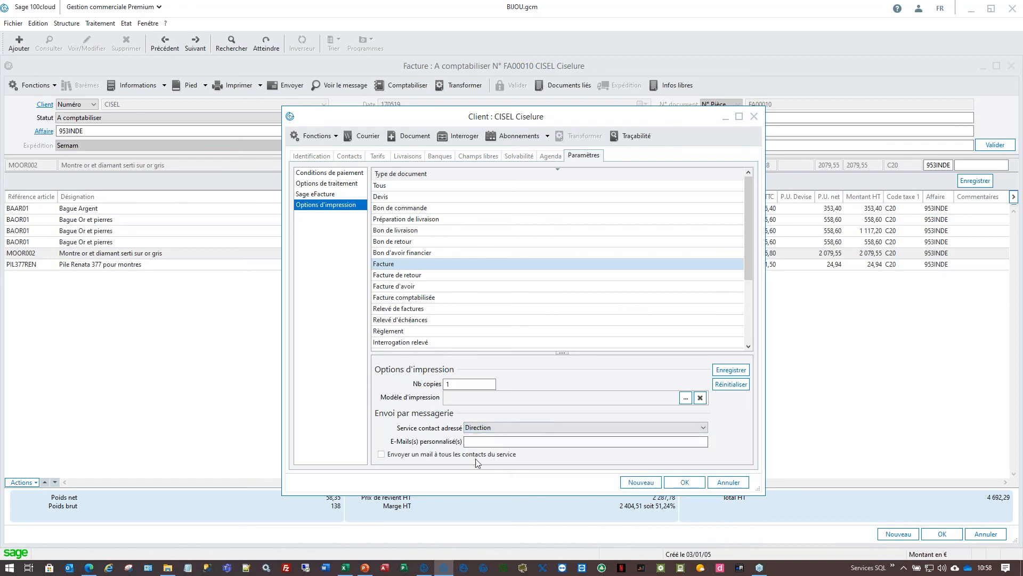
left_click(405, 454)
left_click(517, 442)
type("B")
key("BackSpace")
key("BackSpace")
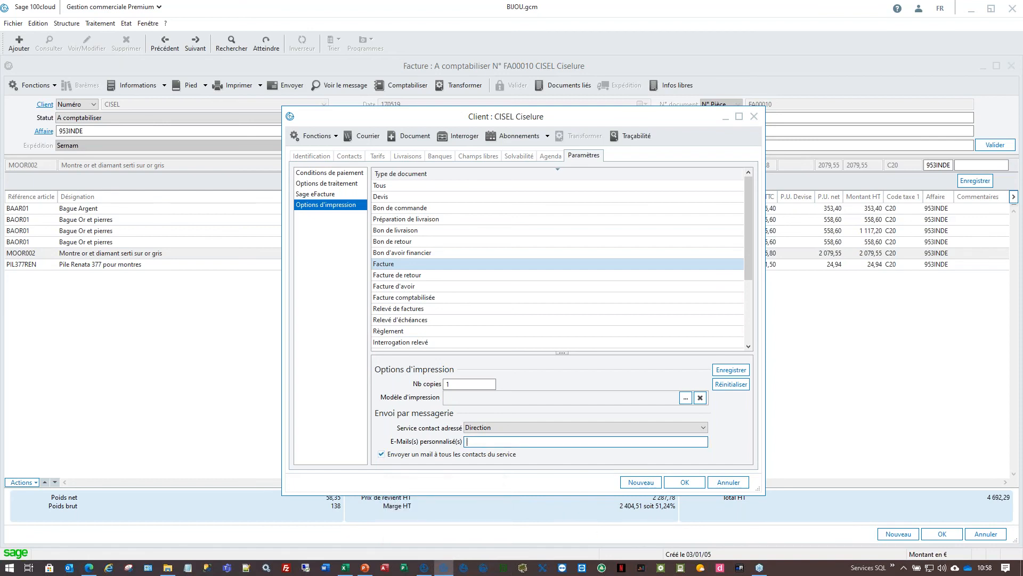
- Save the invoice mailing options after rechecking the custom address, and close the client card
left_click(732, 369)
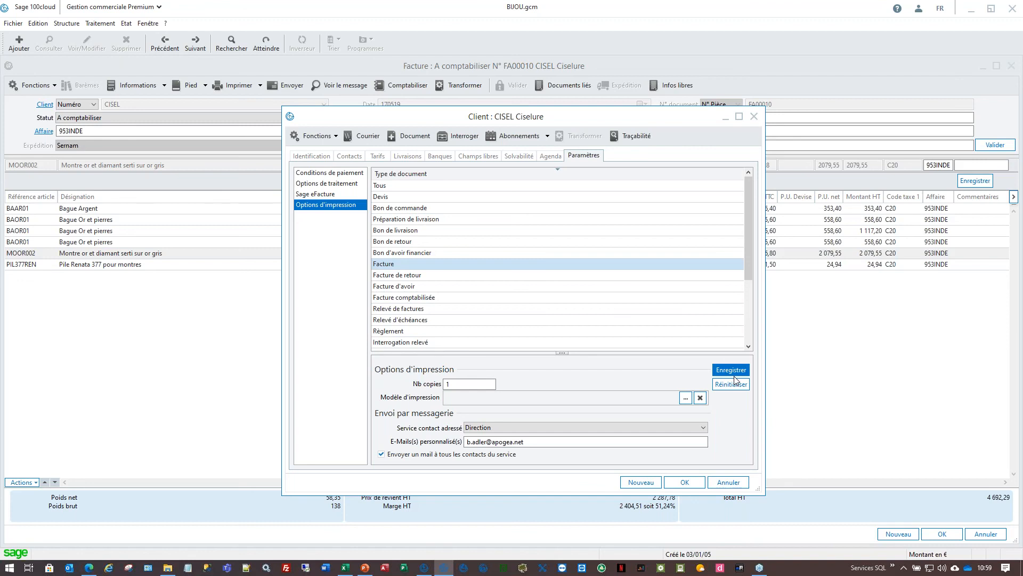
left_click(590, 442)
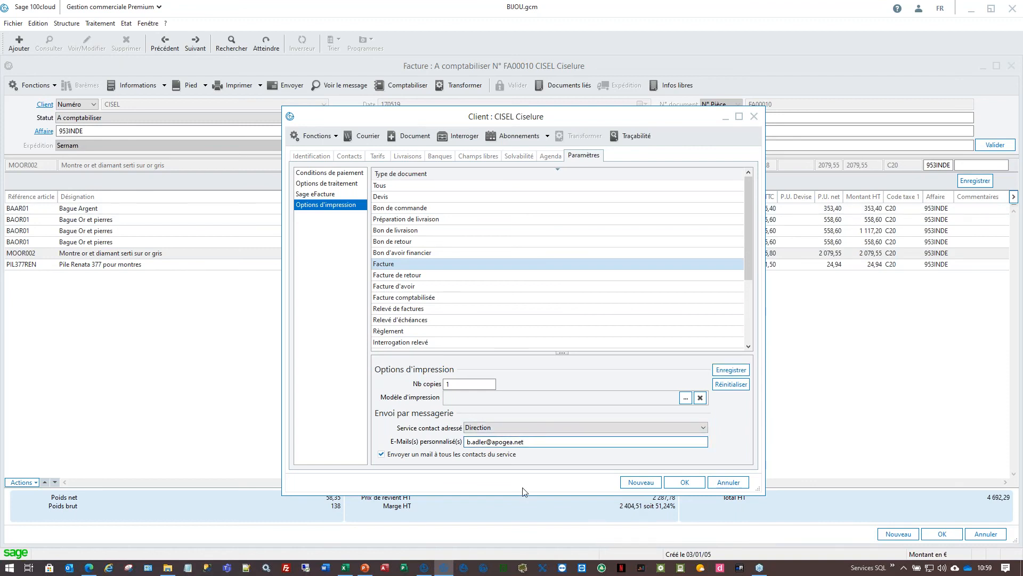
left_click(726, 372)
left_click(686, 483)
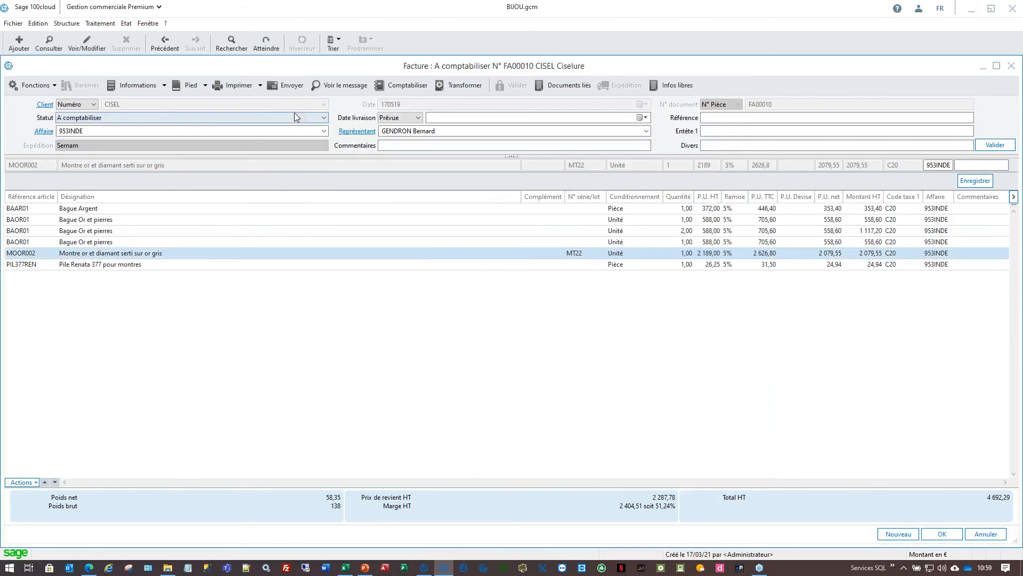
- Regenerate the FA00010 invoice e-mail and compare the new Outlook draft with the earlier one
left_click(341, 86)
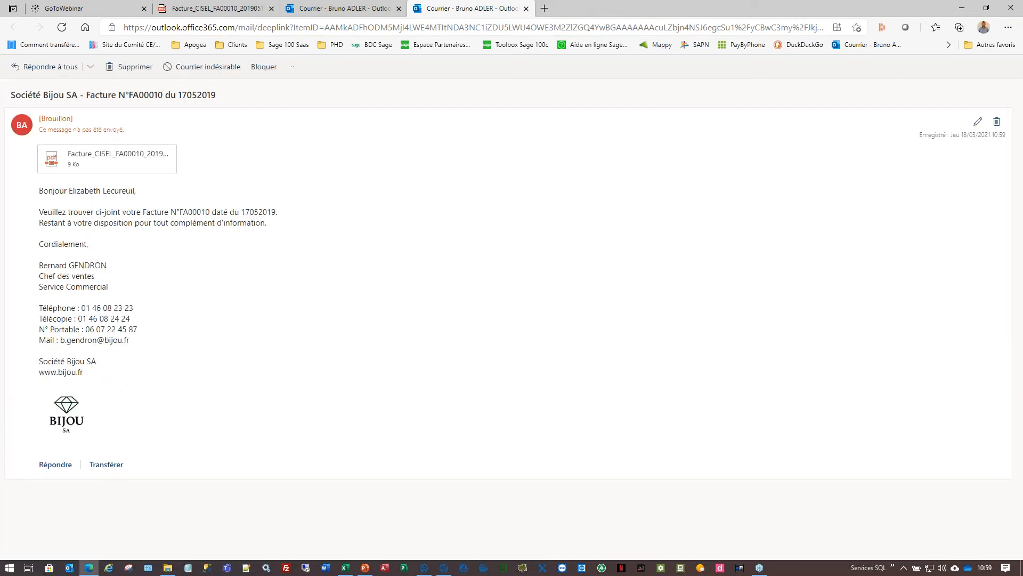
left_click(979, 122)
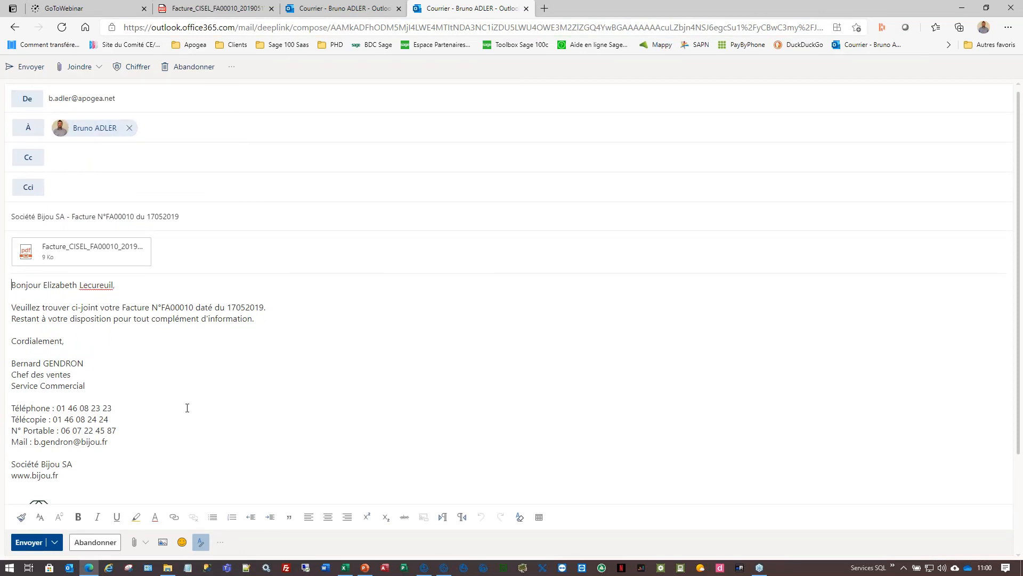
left_click(341, 8)
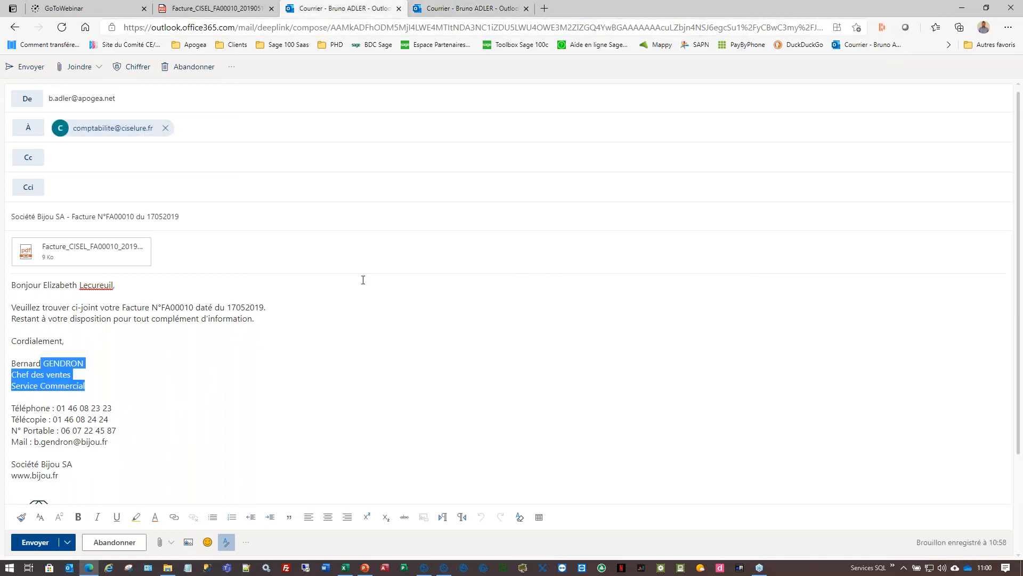
left_click(445, 10)
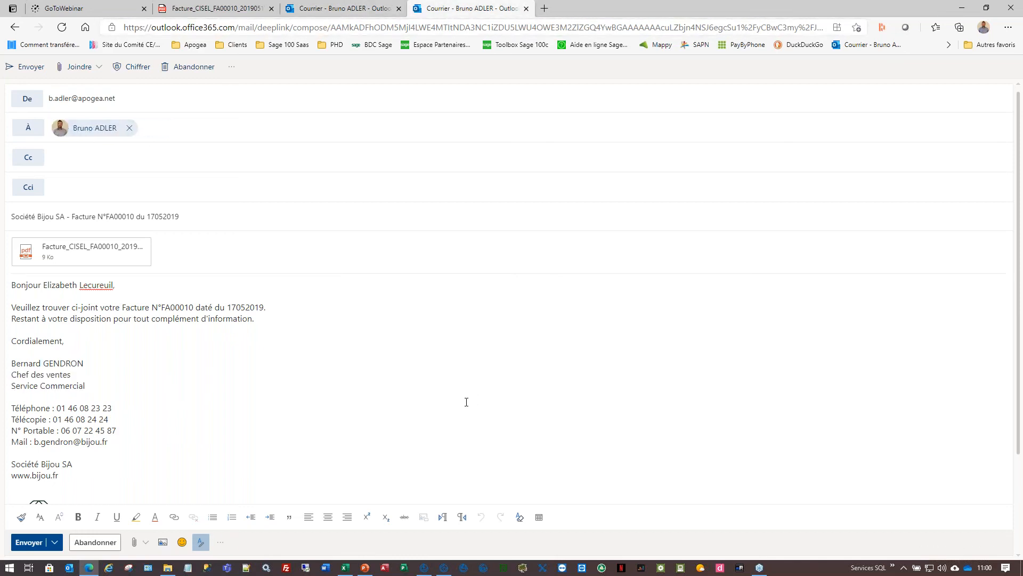
left_click(963, 9)
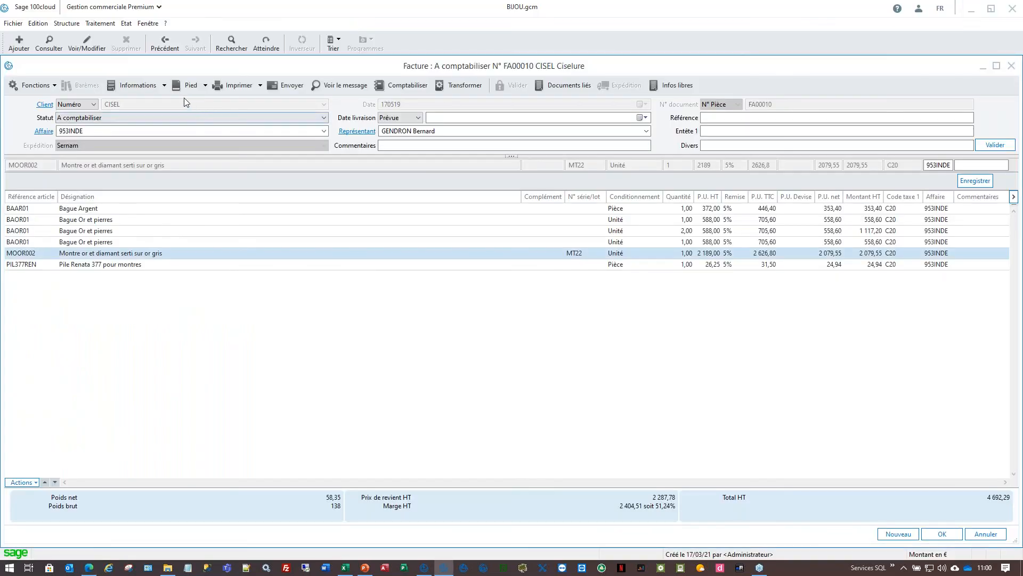
- Set the client's contact as the contact in invoice FA00010's document information
left_click(135, 89)
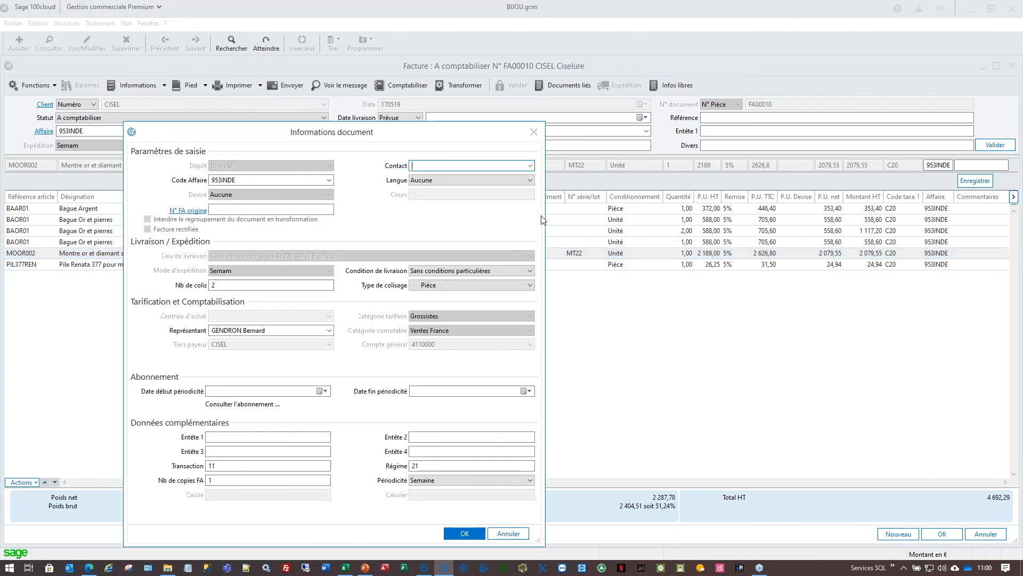
left_click(531, 166)
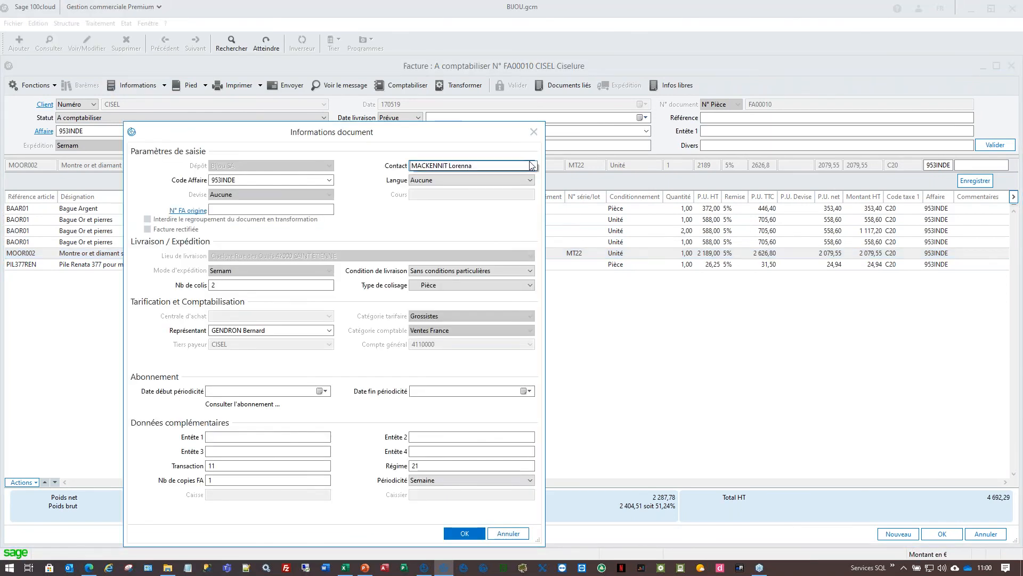
left_click(467, 169)
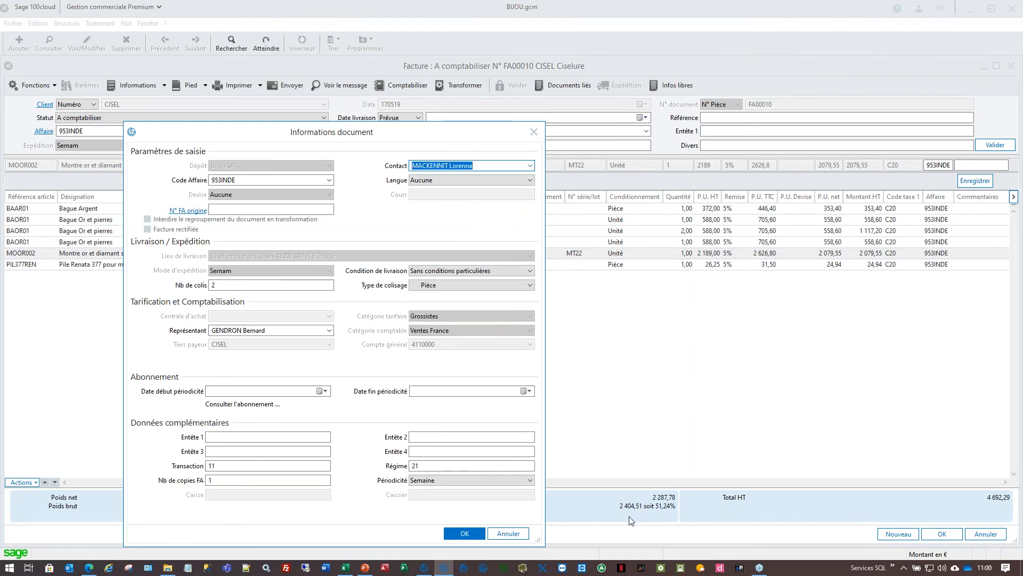
left_click(476, 535)
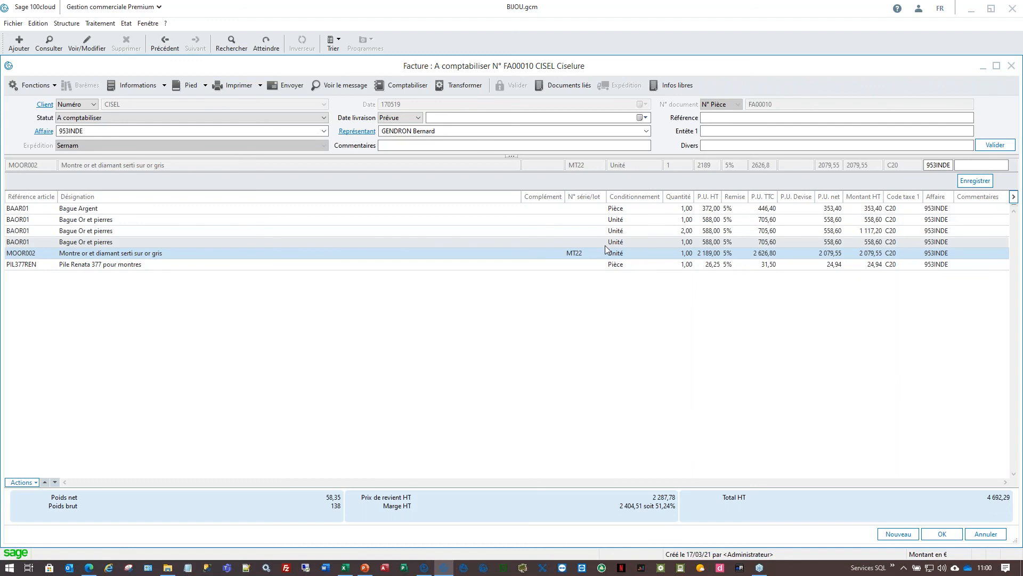
- View invoice FA00010 as a PDF down to its totals, then close it
left_click(54, 86)
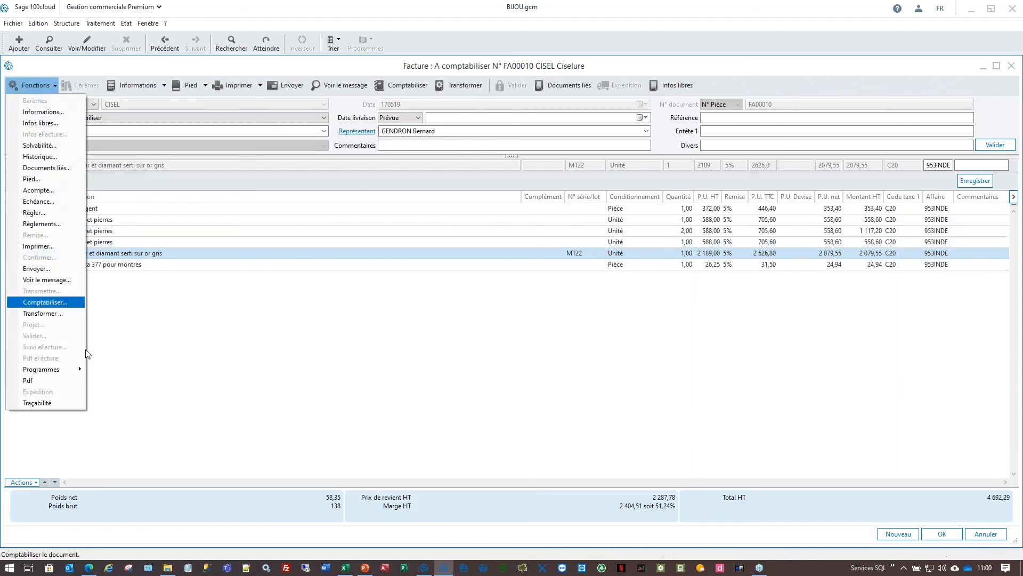
left_click(65, 383)
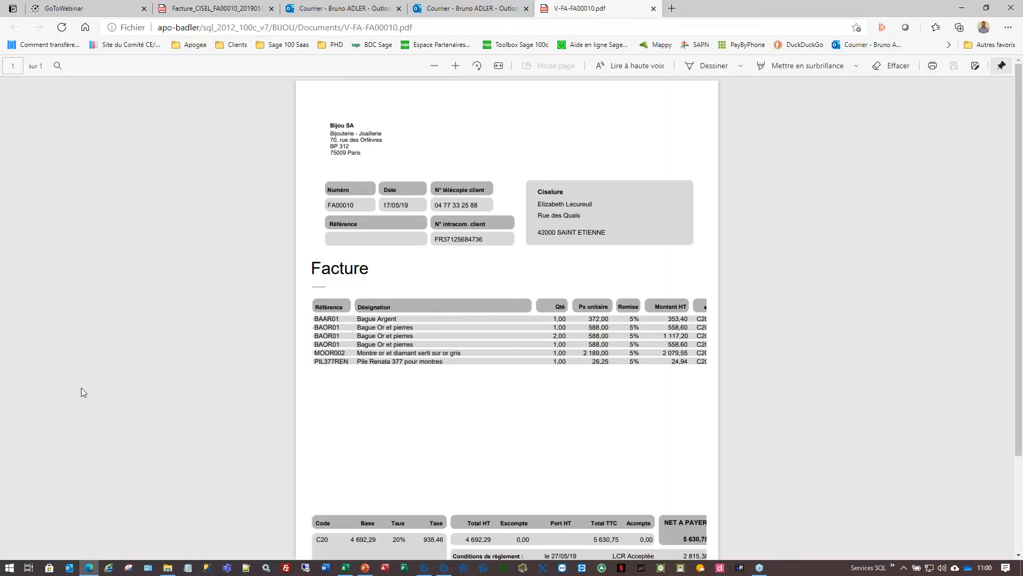
scroll(81, 388, "down", 3)
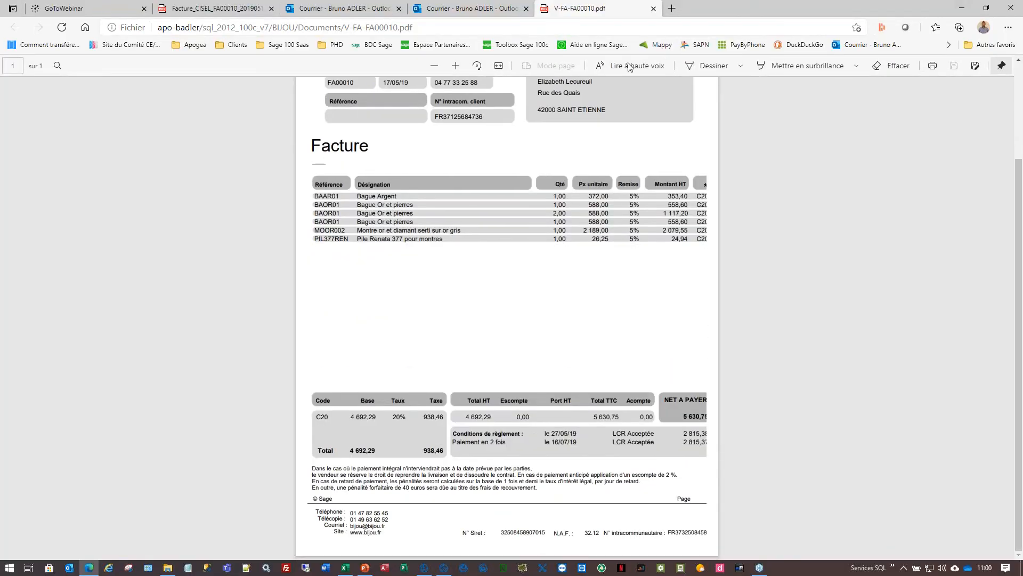
left_click(654, 9)
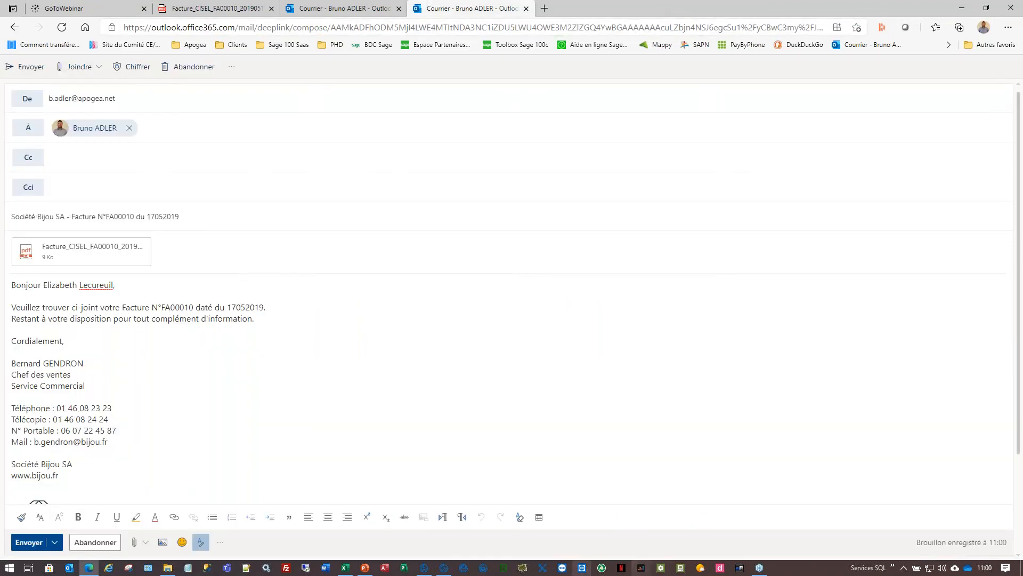
- Post invoice FA00010 to accounting, confirming with Oui, and switch to Sage Comptabilité
left_click(445, 568)
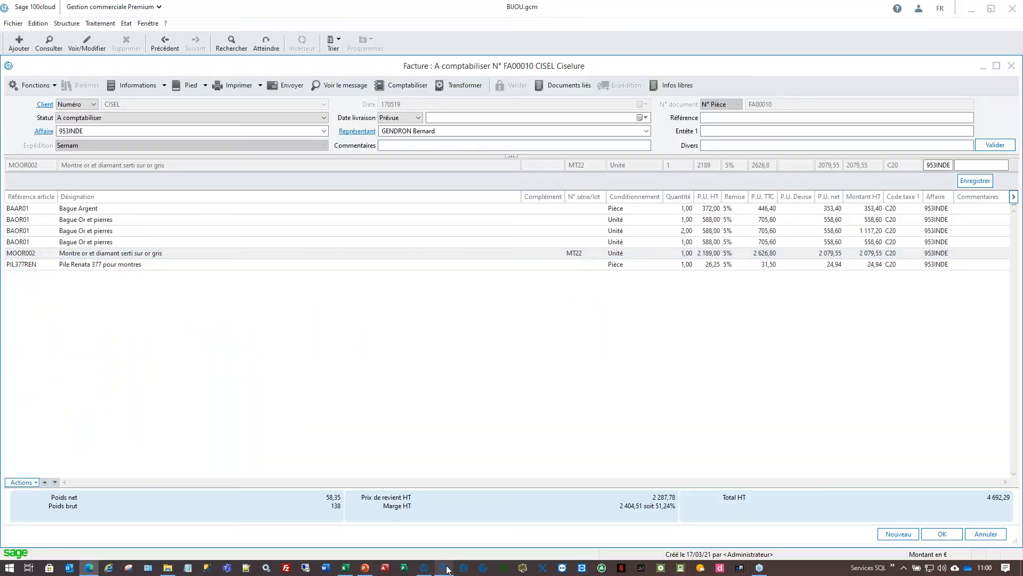
left_click(401, 87)
left_click(529, 325)
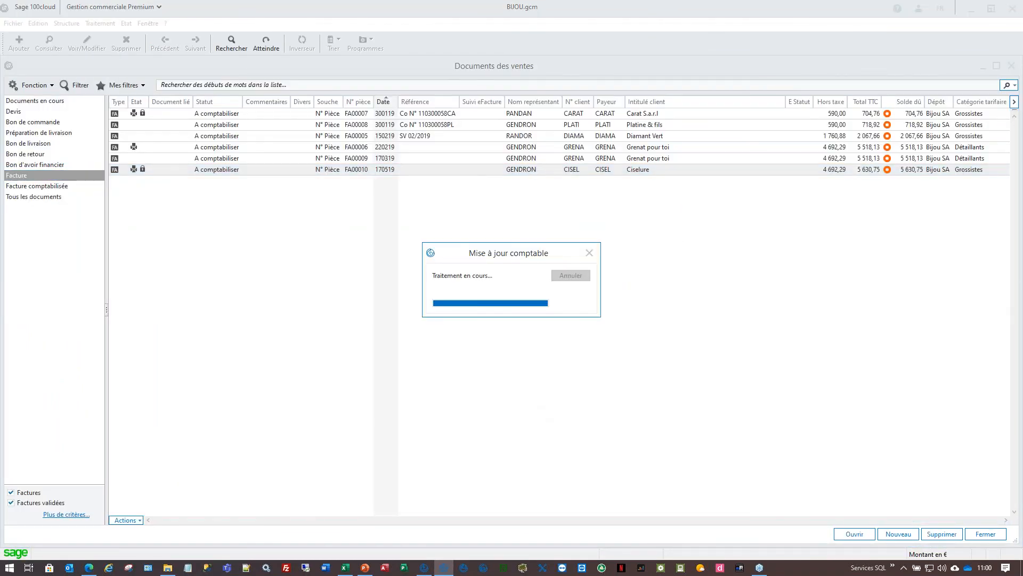
left_click(425, 568)
- Switch to the 2020 financial year and list only its open entry journals
key("Escape")
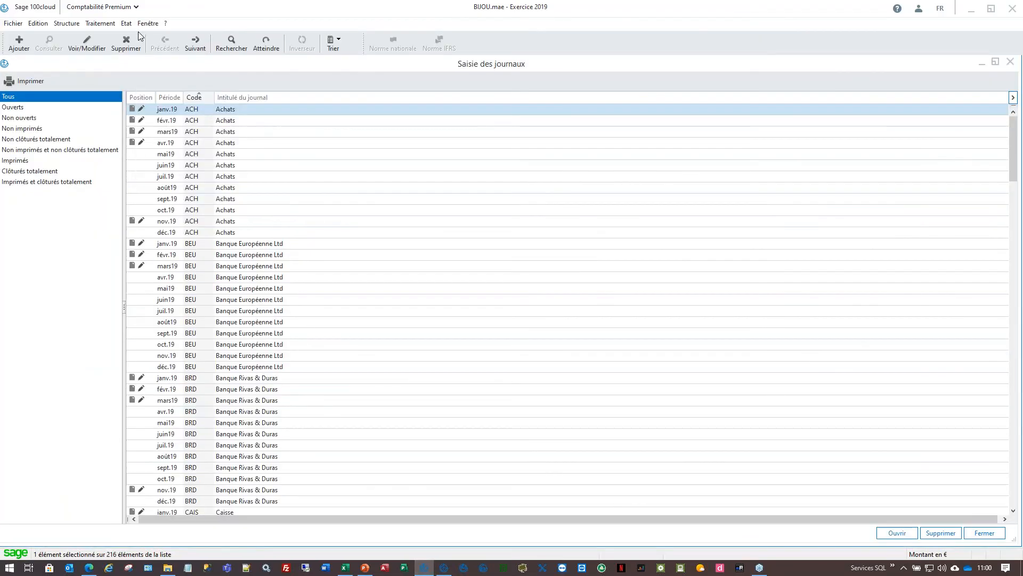
left_click(148, 23)
left_click(192, 173)
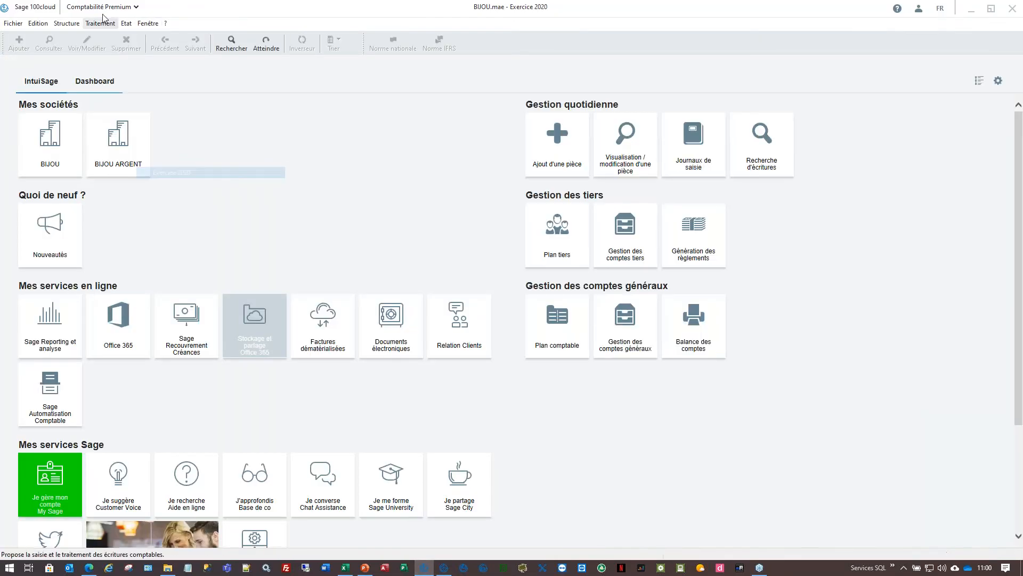
left_click(100, 22)
left_click(106, 91)
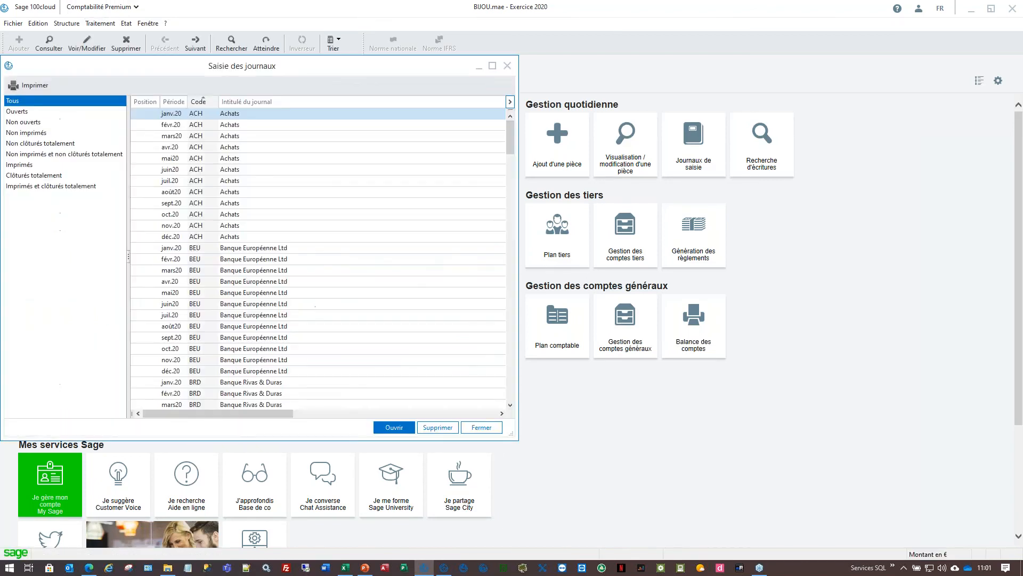
left_click(38, 113)
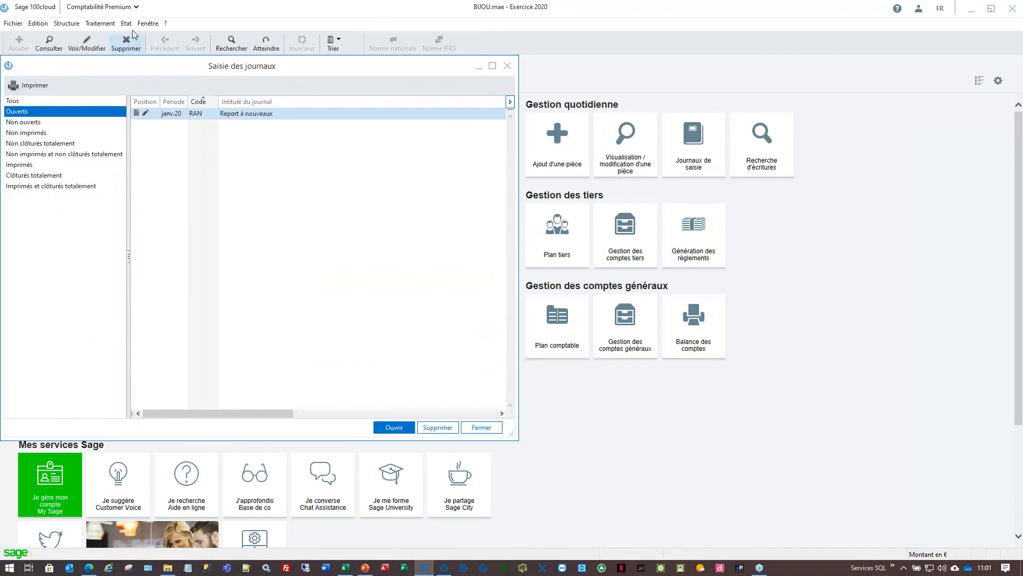
- Back in 2019, list open journals full-screen and select mai19 VTE Ventes marchandises
left_click(148, 23)
left_click(171, 161)
left_click(100, 23)
left_click(126, 95)
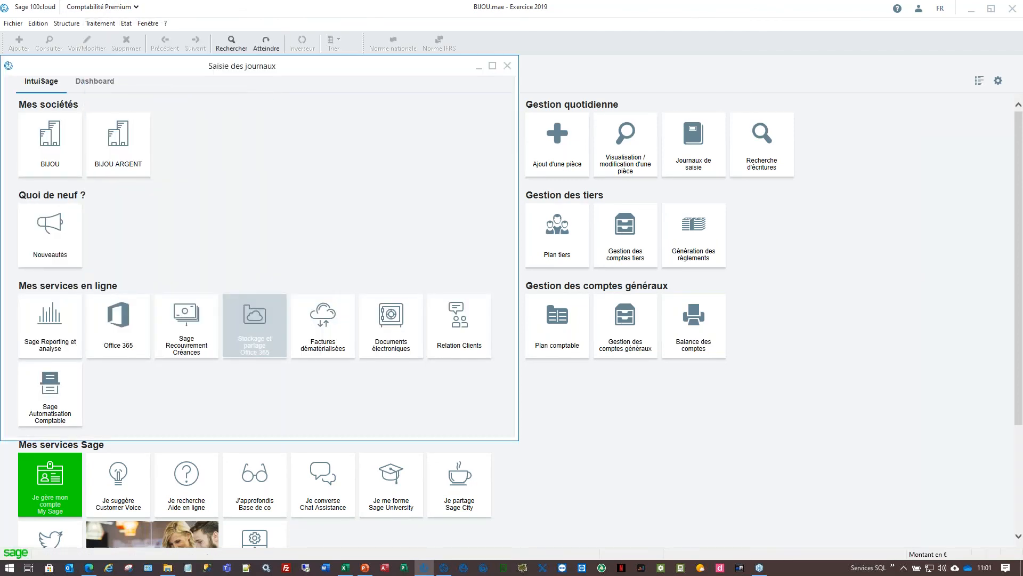
left_click(120, 111)
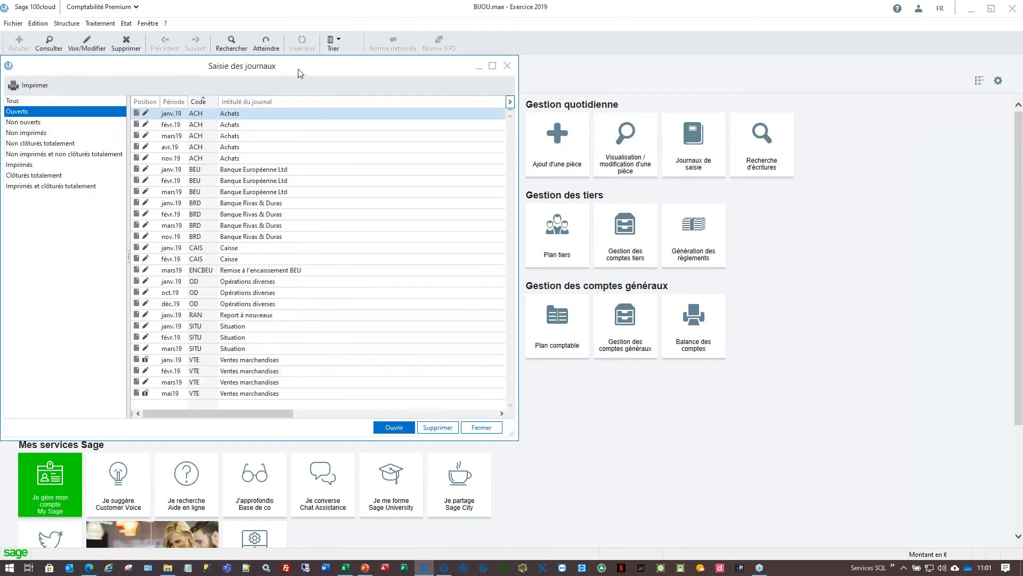
double_click(301, 68)
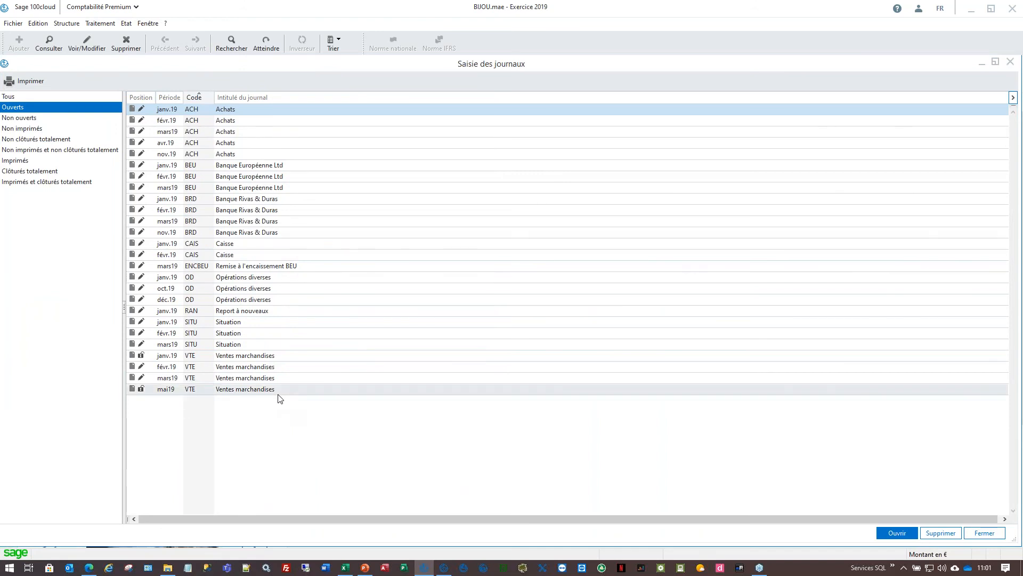
left_click(278, 394)
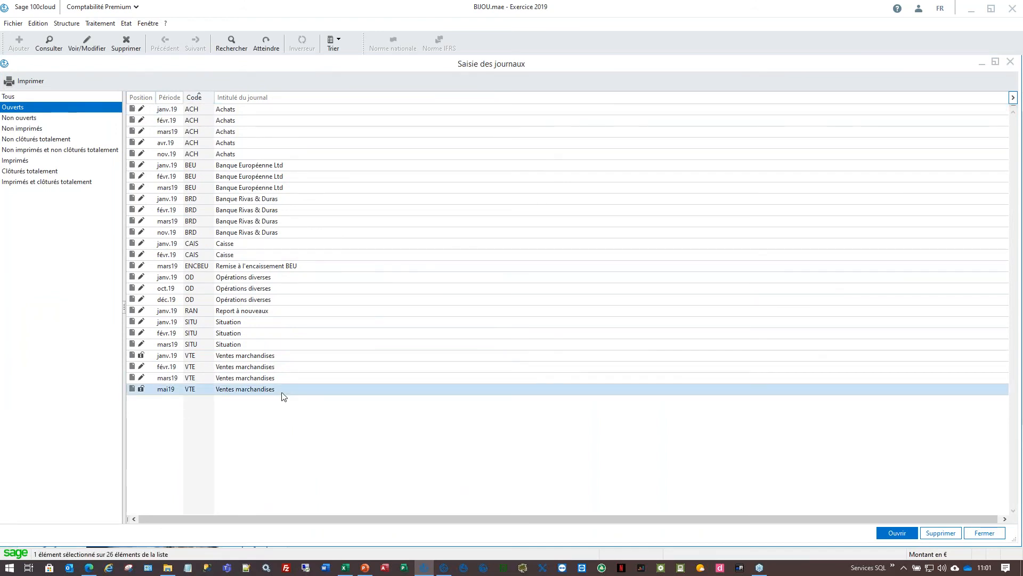
- Open the mai19 sales journal and inspect FA00010's CISEL, 938,46 VAT and 4 692,29 revenue lines
double_click(162, 392)
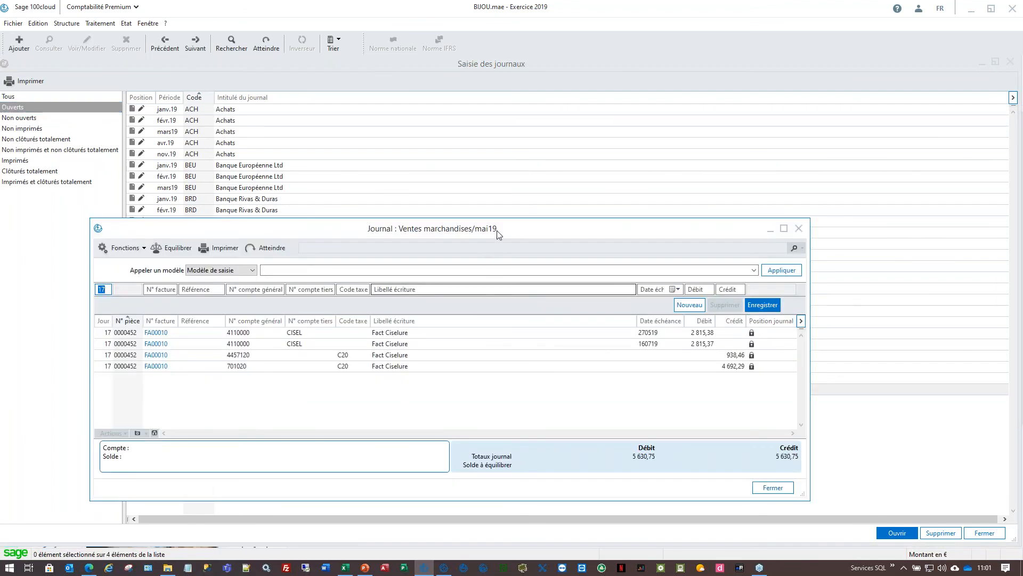
double_click(496, 230)
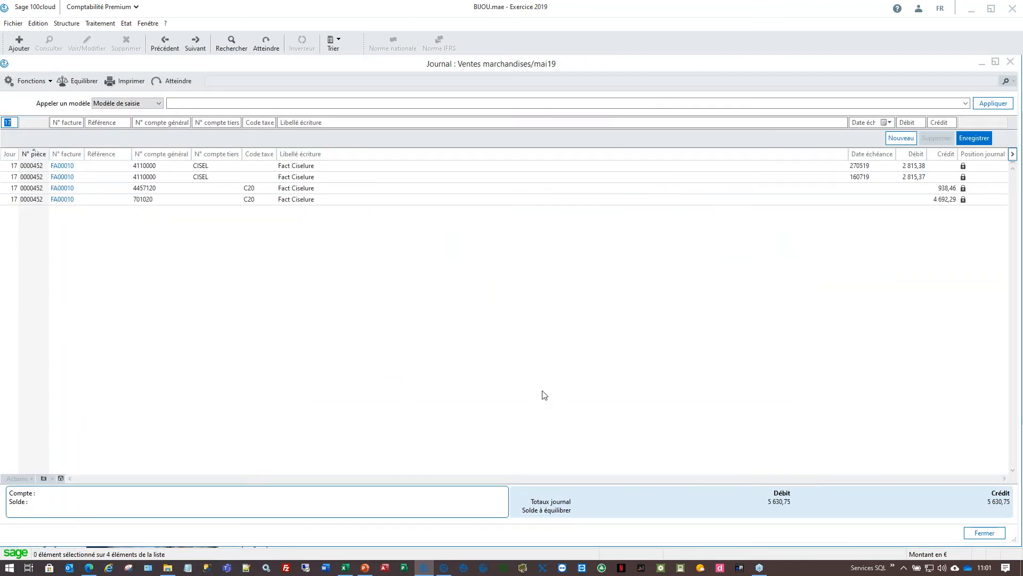
left_click(280, 166)
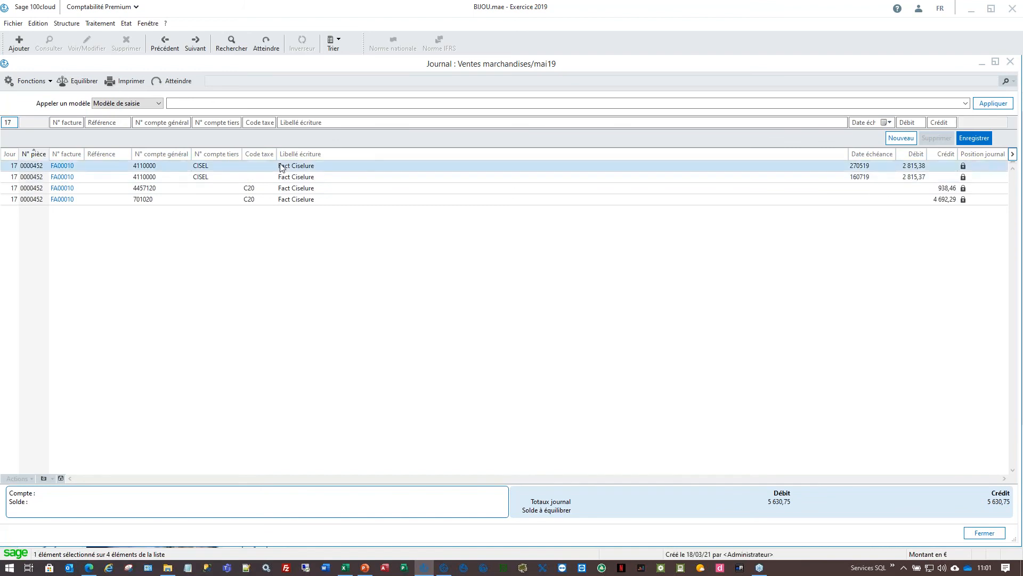
left_click(286, 199, "shift")
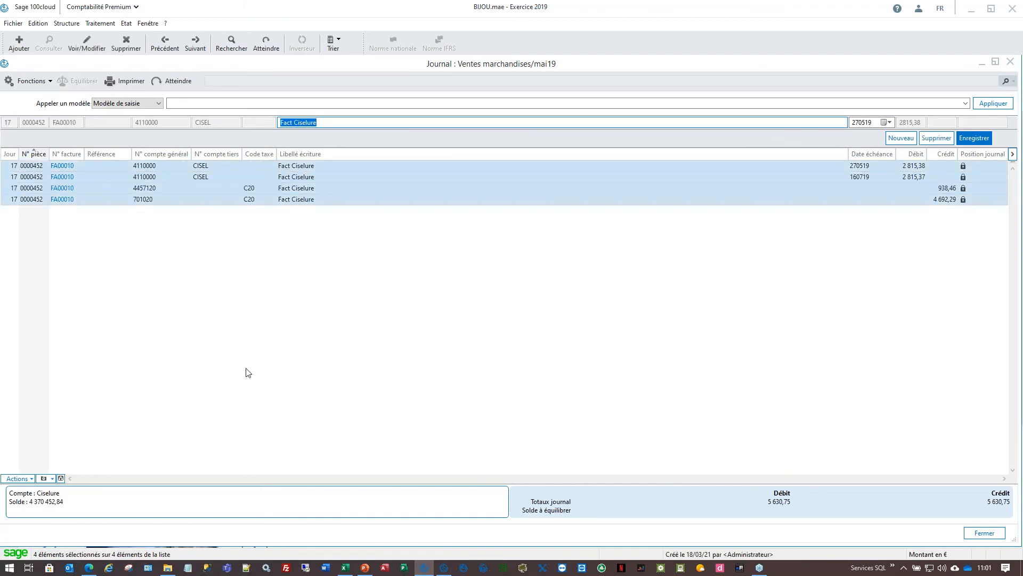
left_click(261, 188)
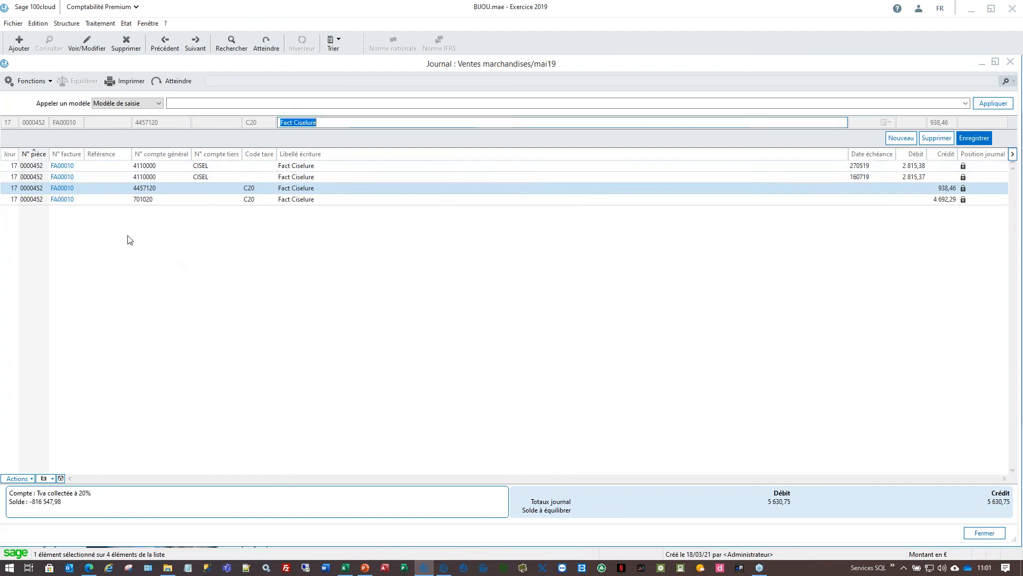
left_click(118, 200)
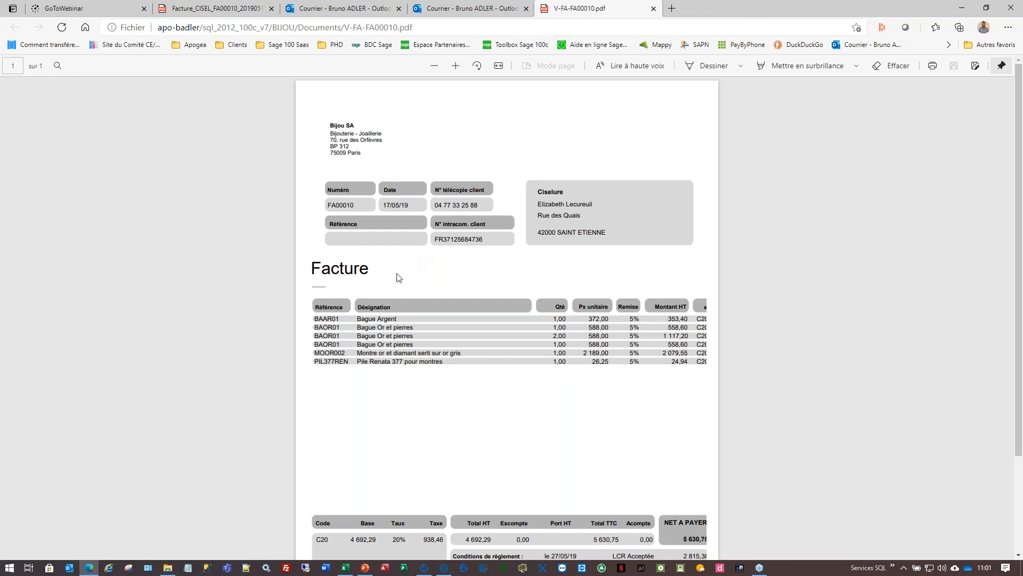
- Minimize the browser and bring back Gestion commerciale's sales documents list
left_click(961, 8)
mouse_move(444, 567)
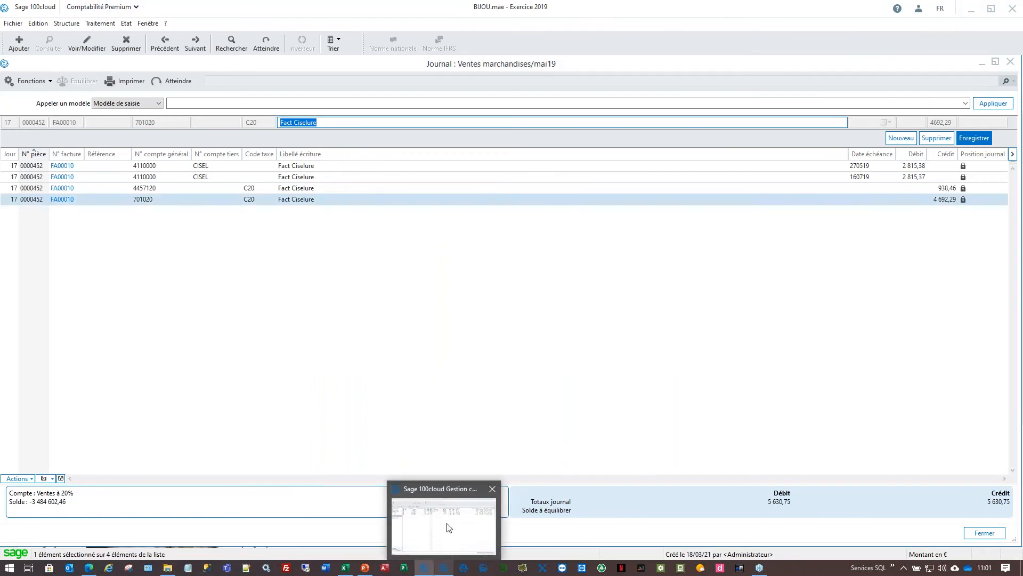
left_click(445, 512)
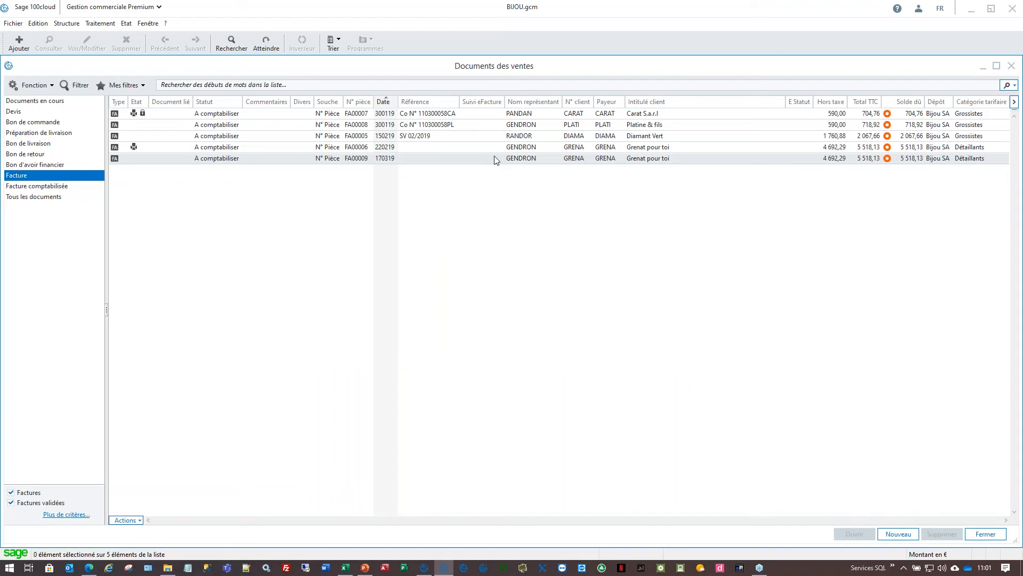
left_click(509, 87)
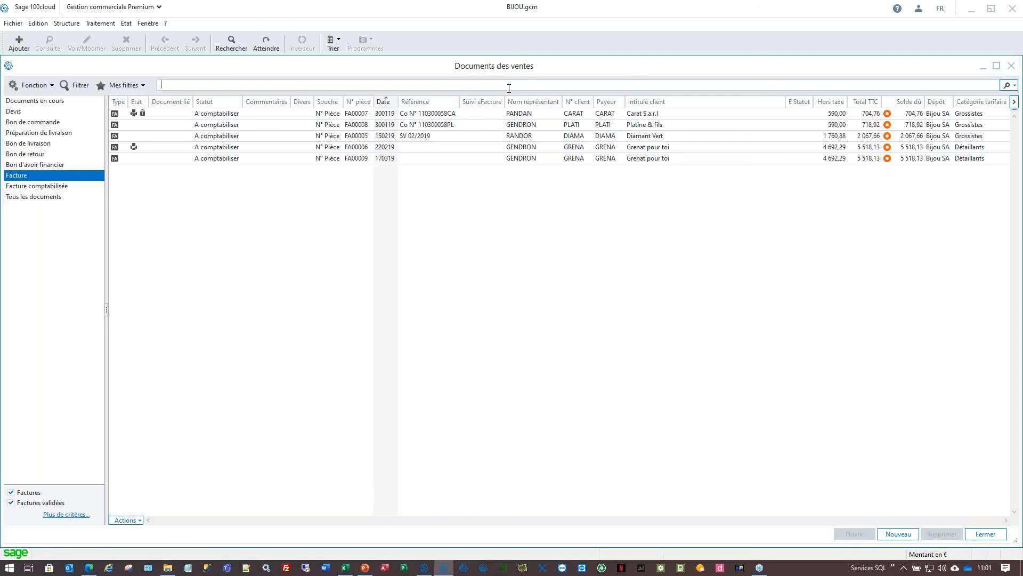
type("FA00007")
key("Return")
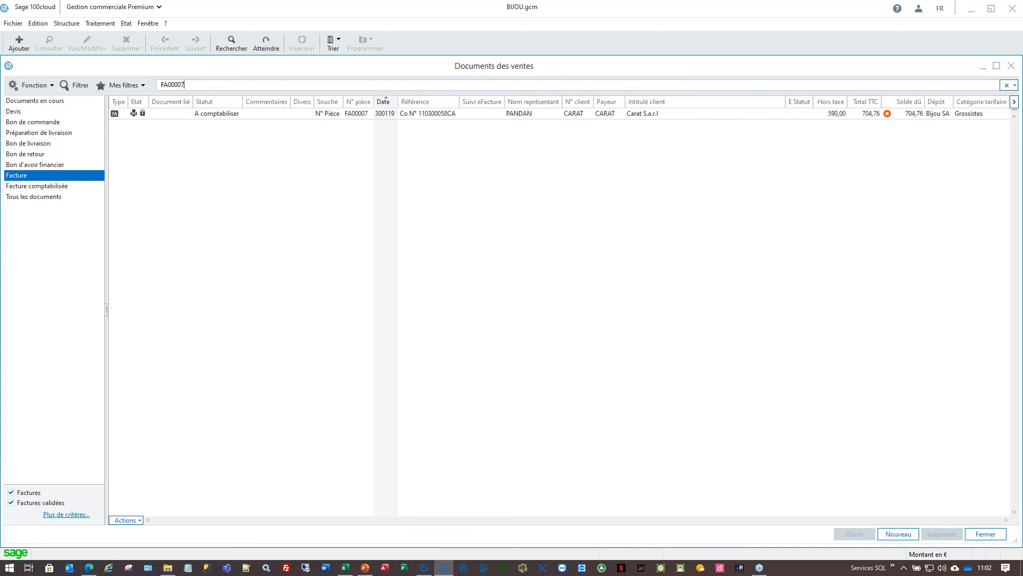
key("Escape")
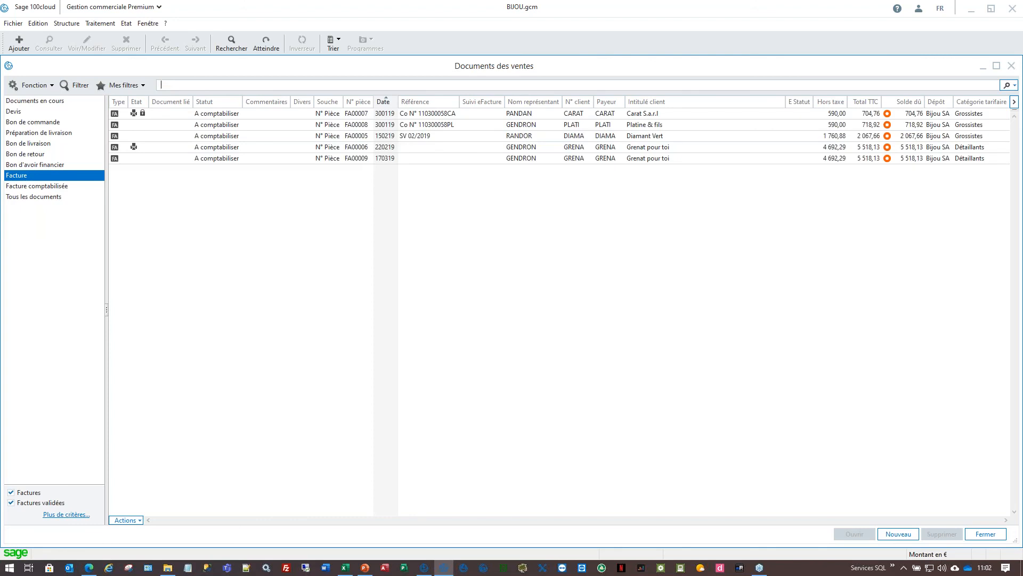
key("alt+Tab")
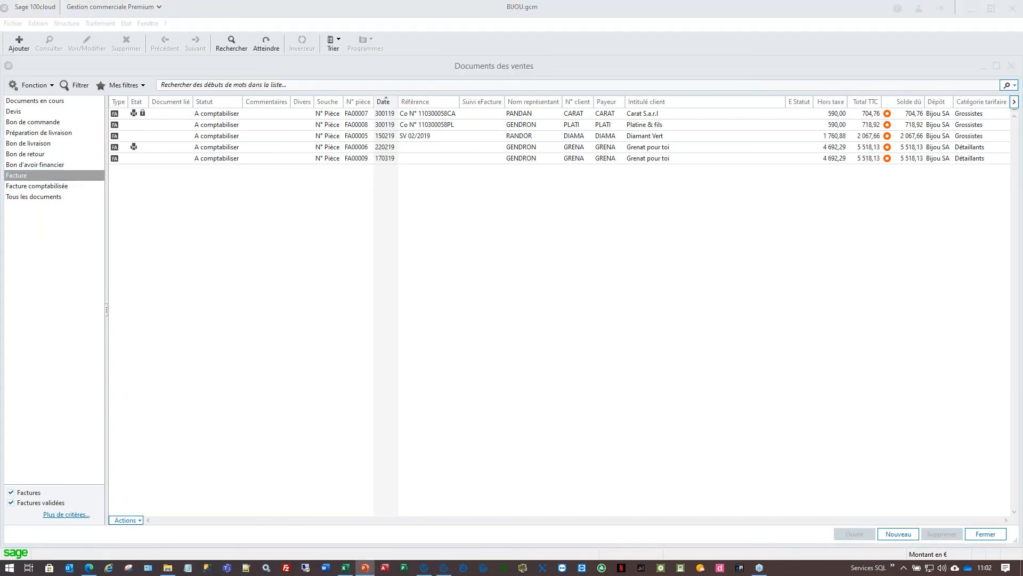